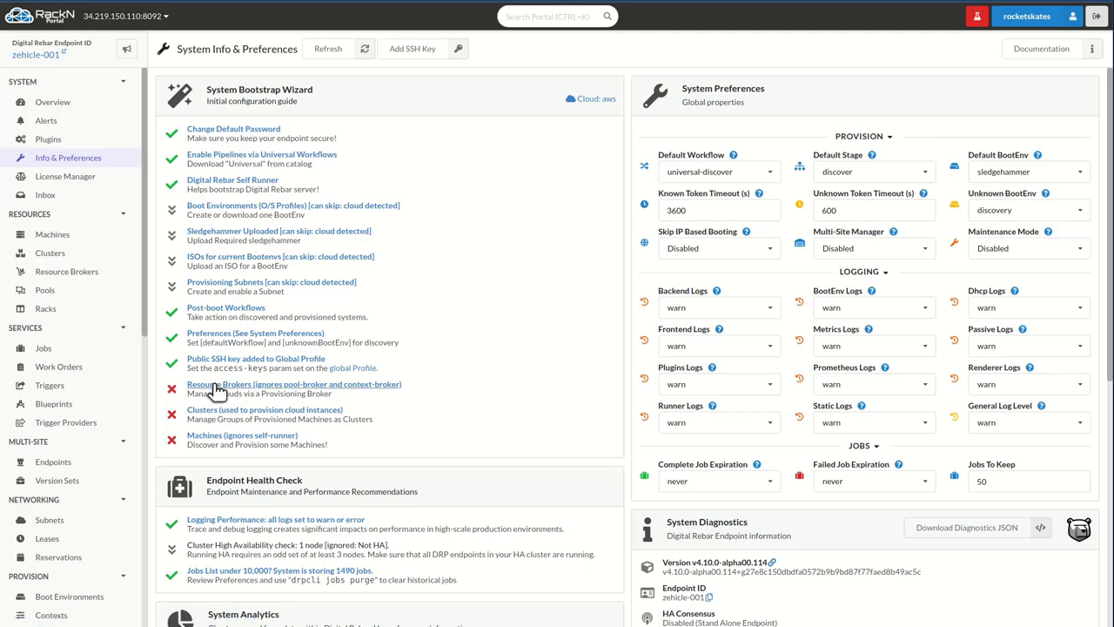
Start a new resource broker using the resource-aws-cloud resource profile
{"action": "left_click", "coordinate": [353, 437]}
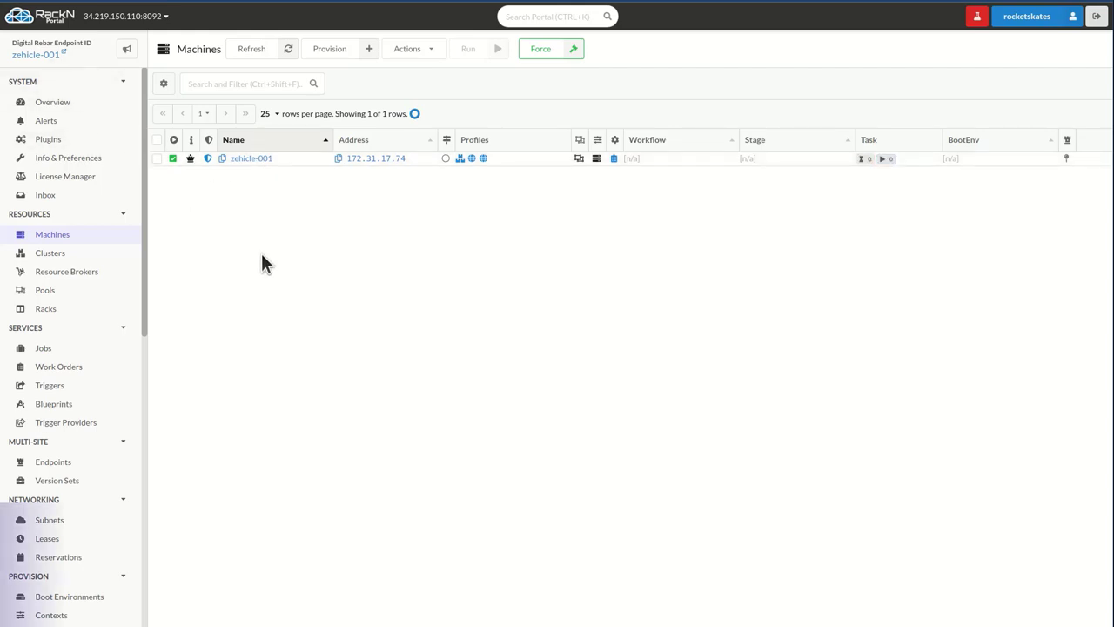
{"action": "left_click", "coordinate": [23, 277]}
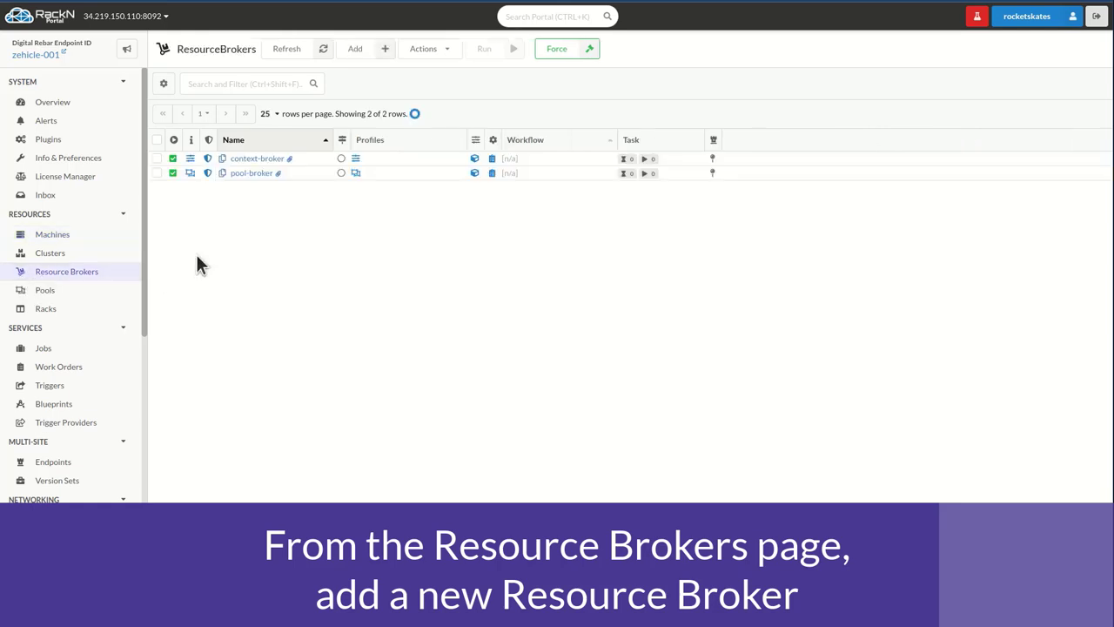
{"action": "left_click", "coordinate": [364, 49]}
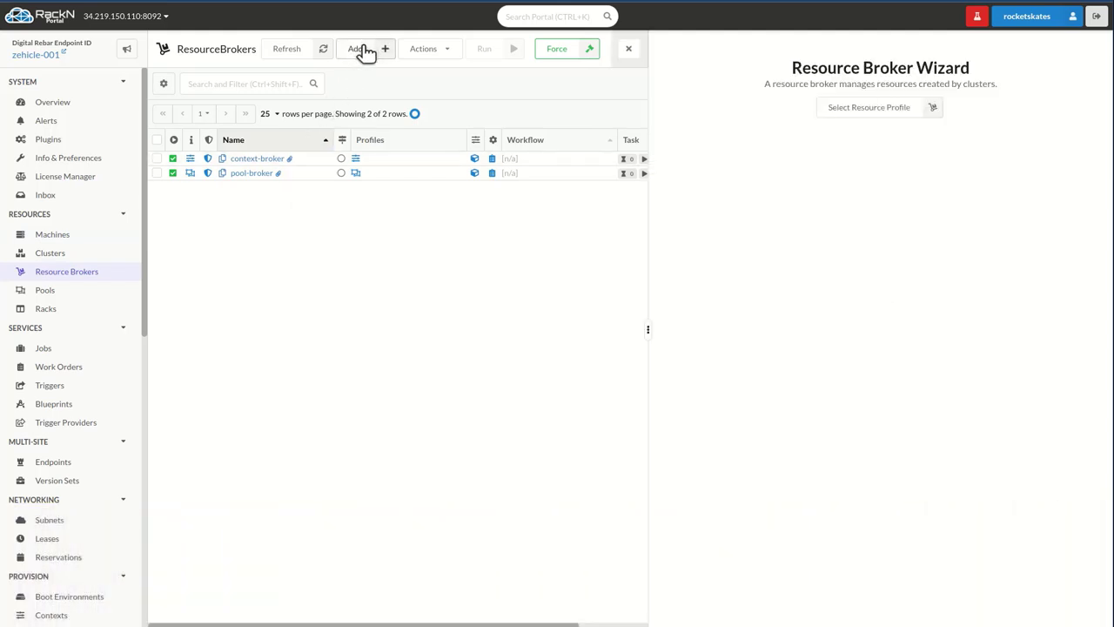
{"action": "left_click", "coordinate": [868, 111]}
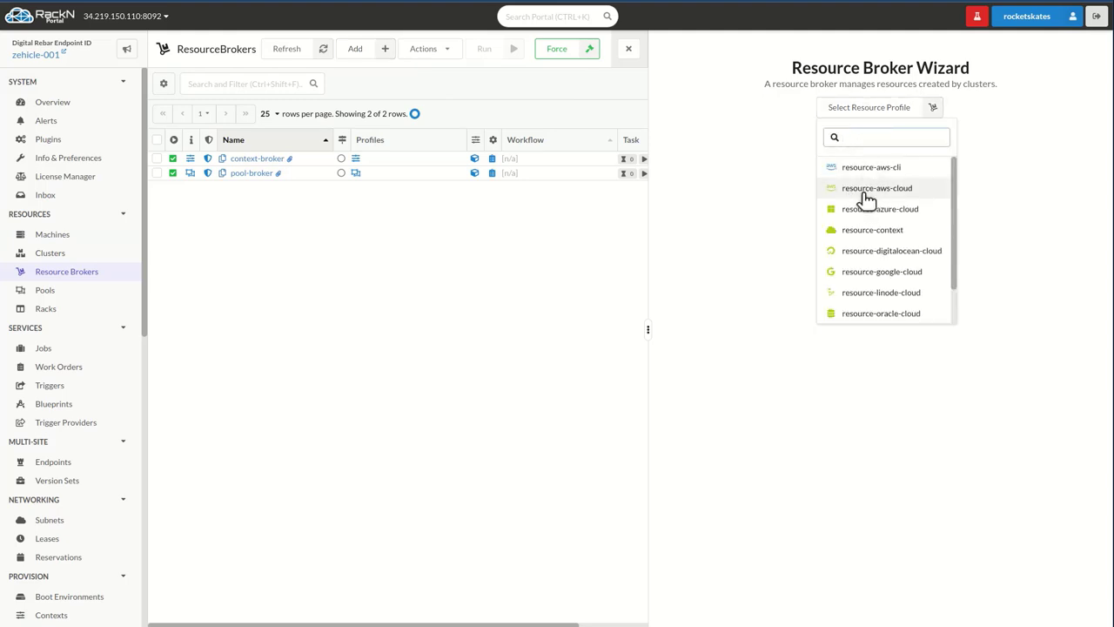
{"action": "left_click", "coordinate": [870, 189]}
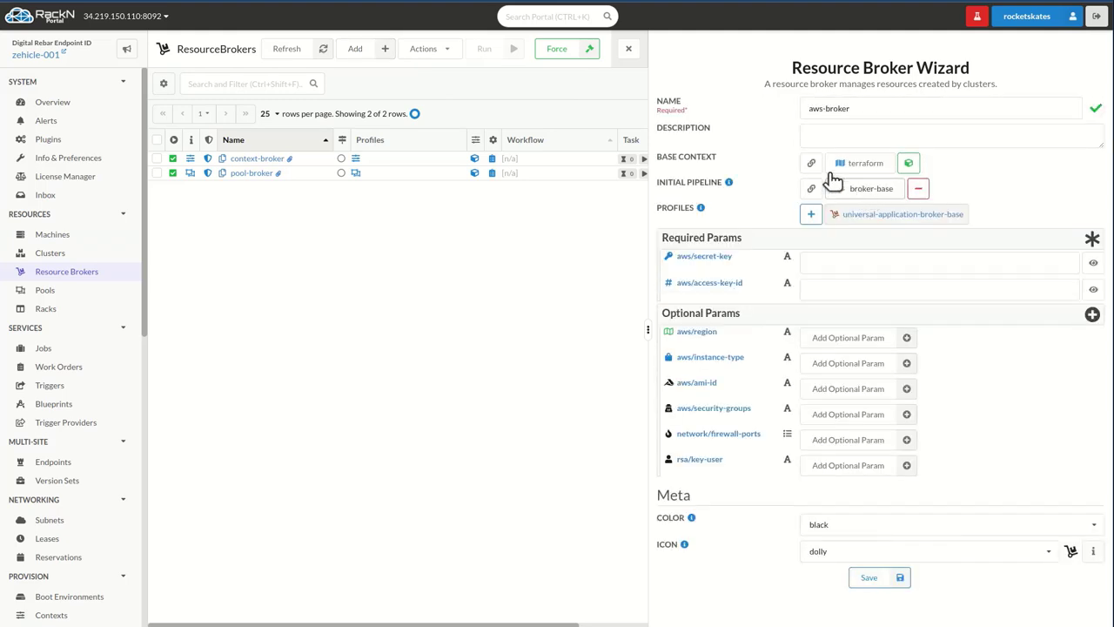
Replace the new resource broker's default name with lab1020-broker
{"action": "left_click_drag", "start_coordinate": [851, 109], "coordinate": [807, 109]}
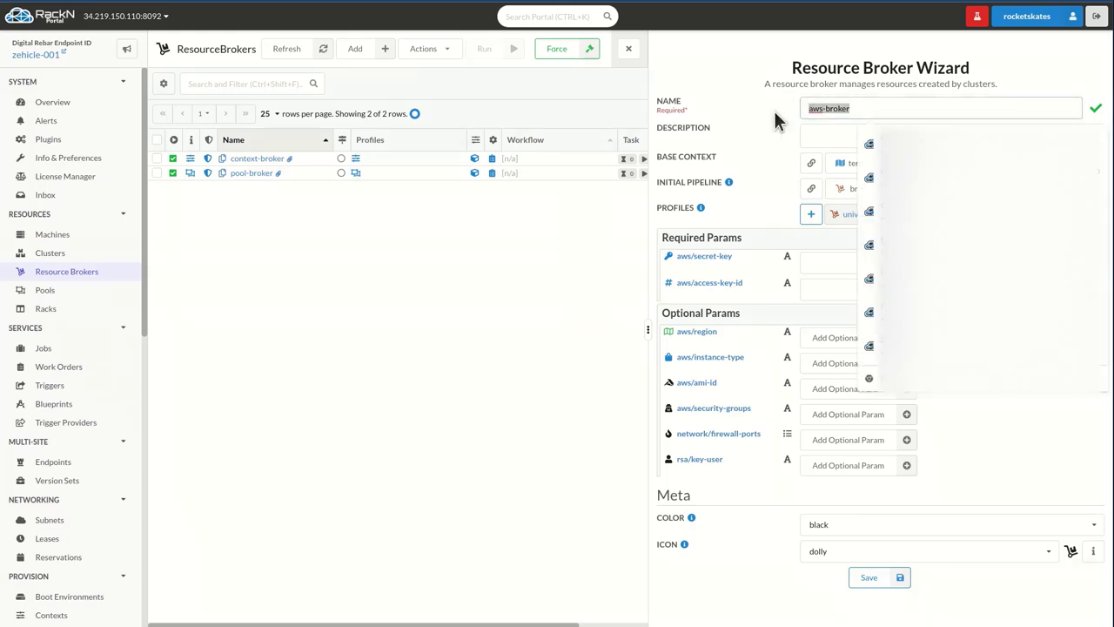
{"action": "type", "text": ";ab1020"}
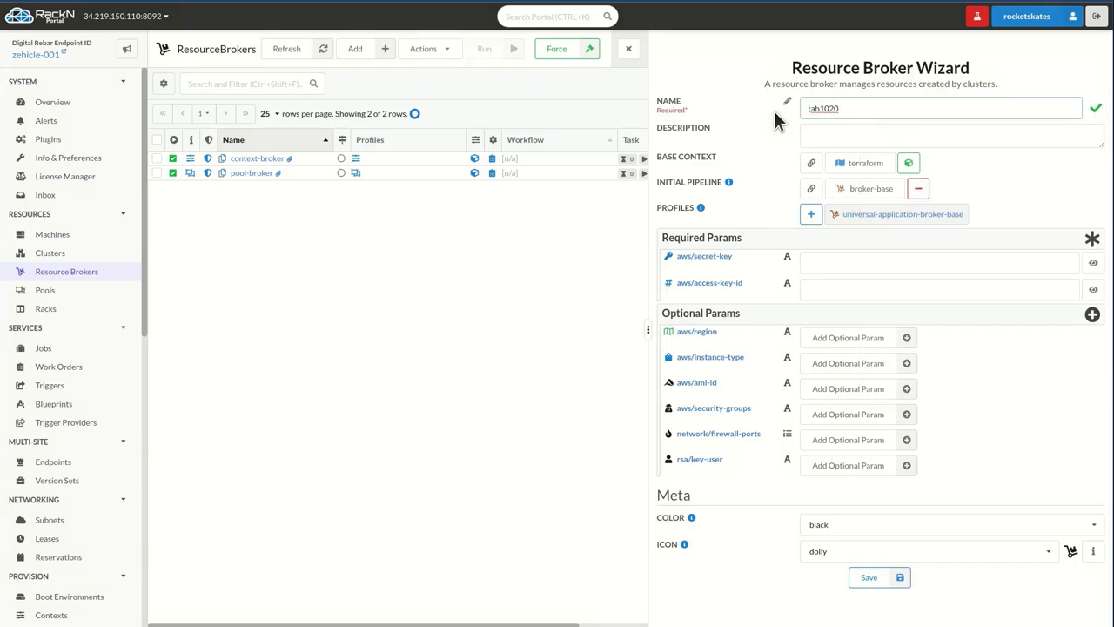
{"action": "key", "text": "Home"}
{"action": "key", "text": "Delete"}
{"action": "type", "text": "lab1020-broker"}
{"action": "key", "text": "Tab"}
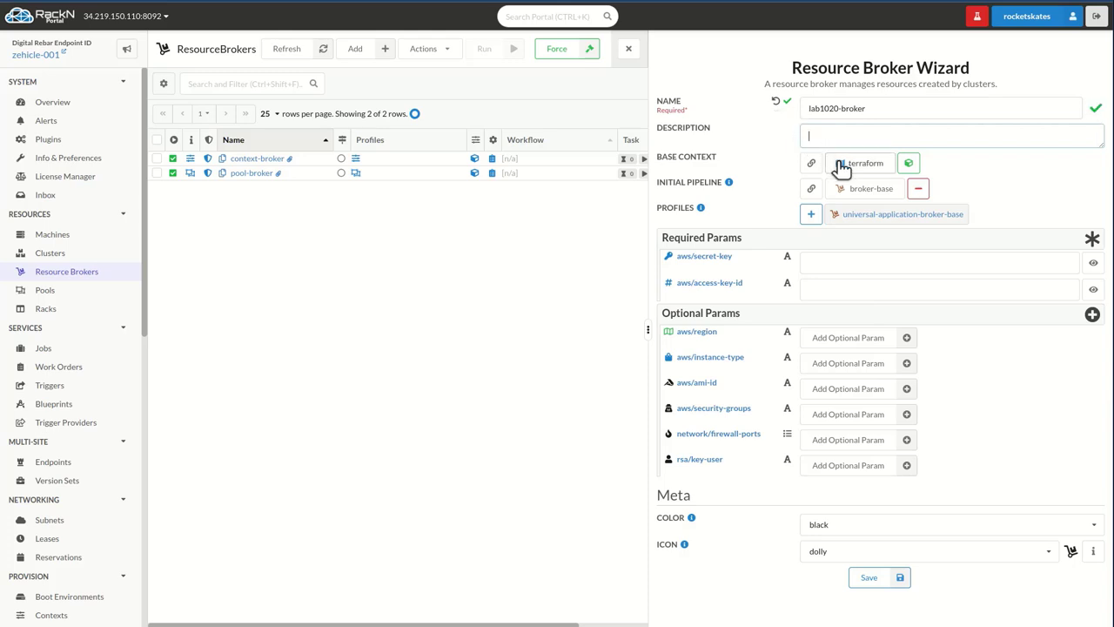
Fill in the broker's required aws/secret-key and aws/access-key-id params with the AWS credentials
{"action": "left_click", "coordinate": [816, 266]}
{"action": "left_click", "coordinate": [757, 286]}
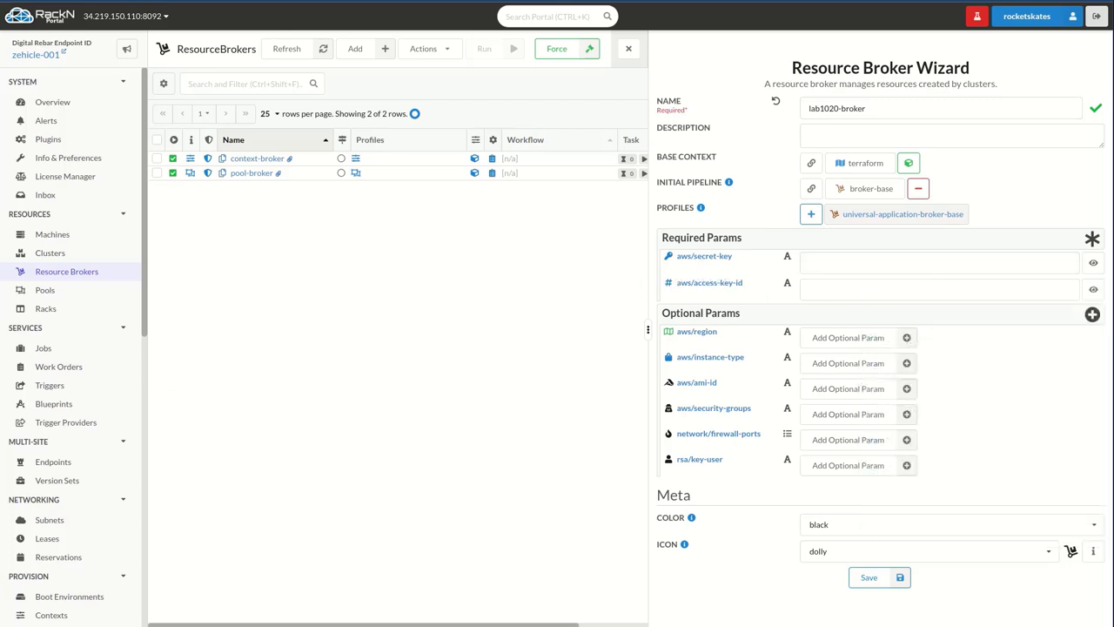
{"action": "left_click", "coordinate": [835, 258]}
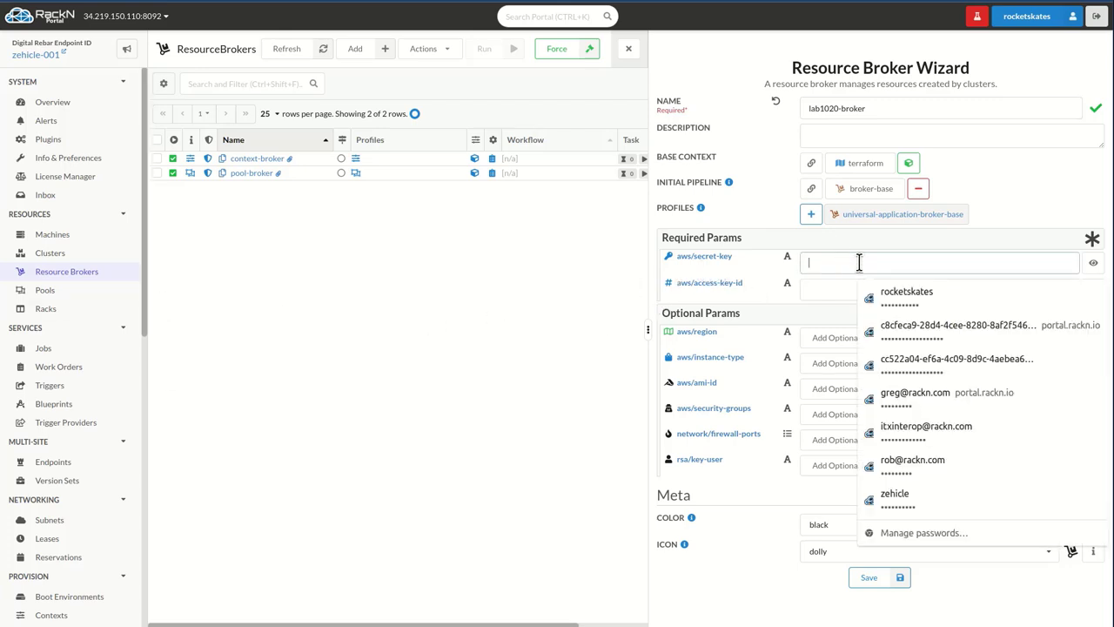
{"action": "key", "text": "ctrl+v"}
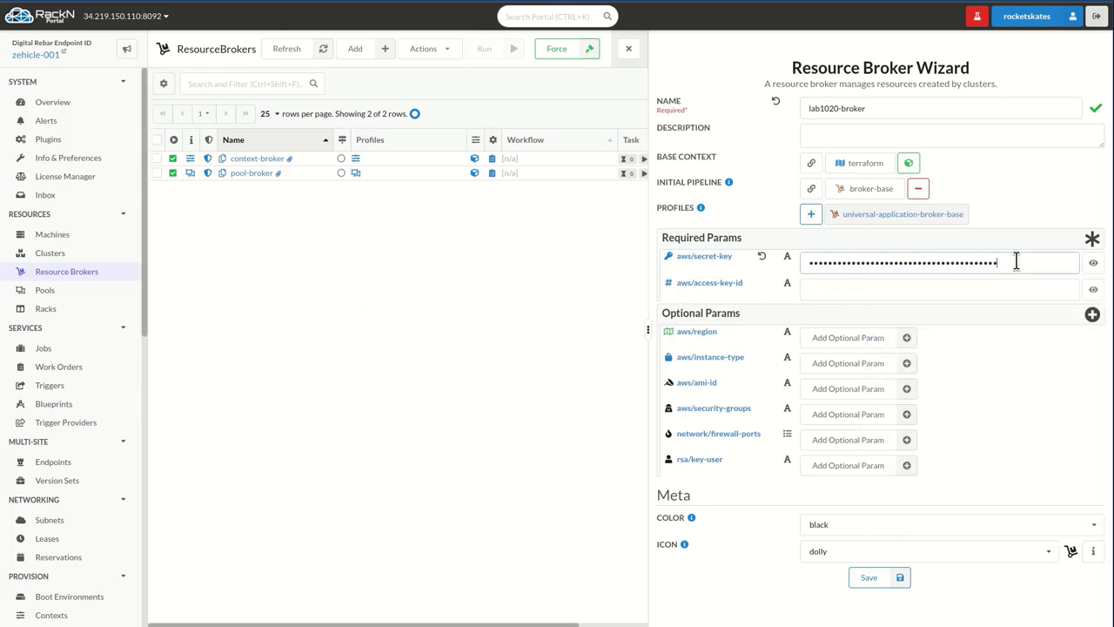
{"action": "left_click", "coordinate": [923, 290]}
{"action": "key", "text": "ctrl+v"}
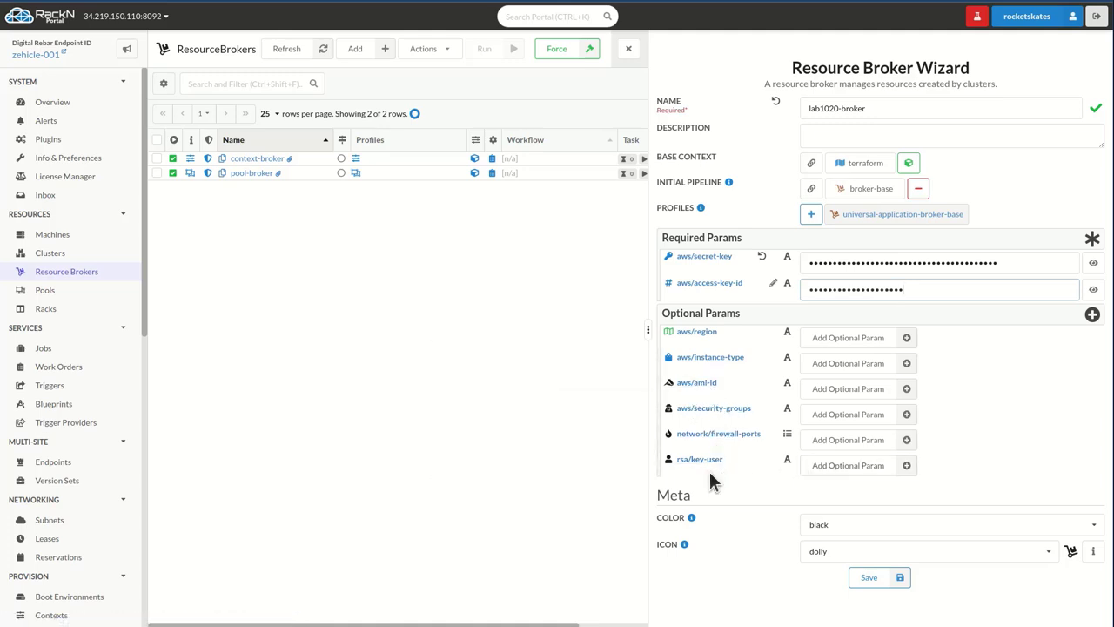
Add the optional rsa/key-user param to the broker and set it to ec2-user
{"action": "left_click", "coordinate": [834, 465]}
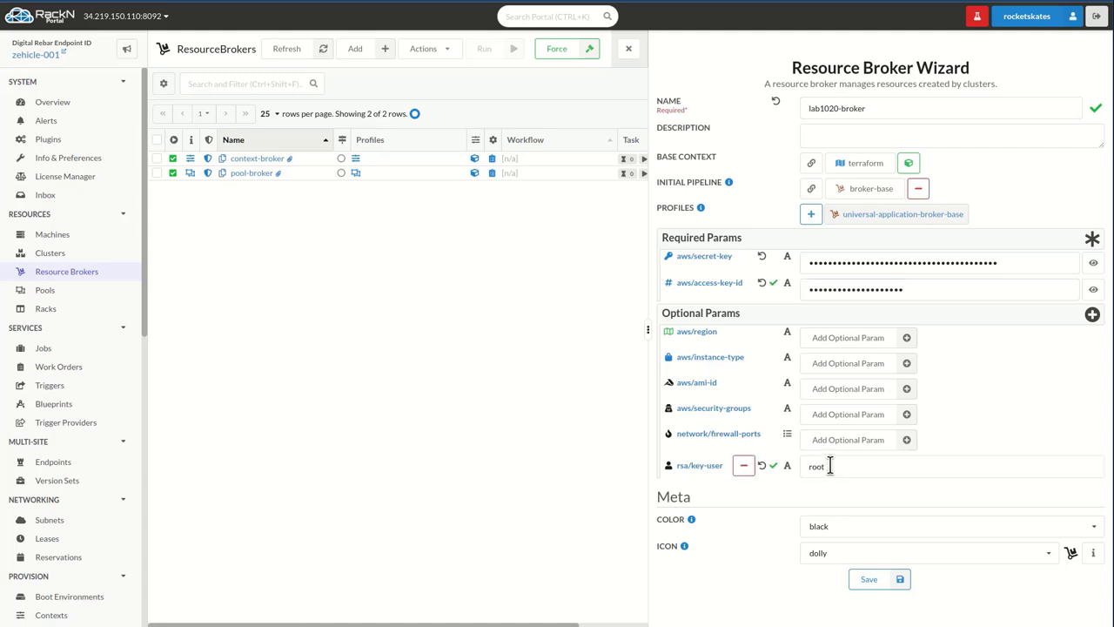
{"action": "type", "text": "ec"}
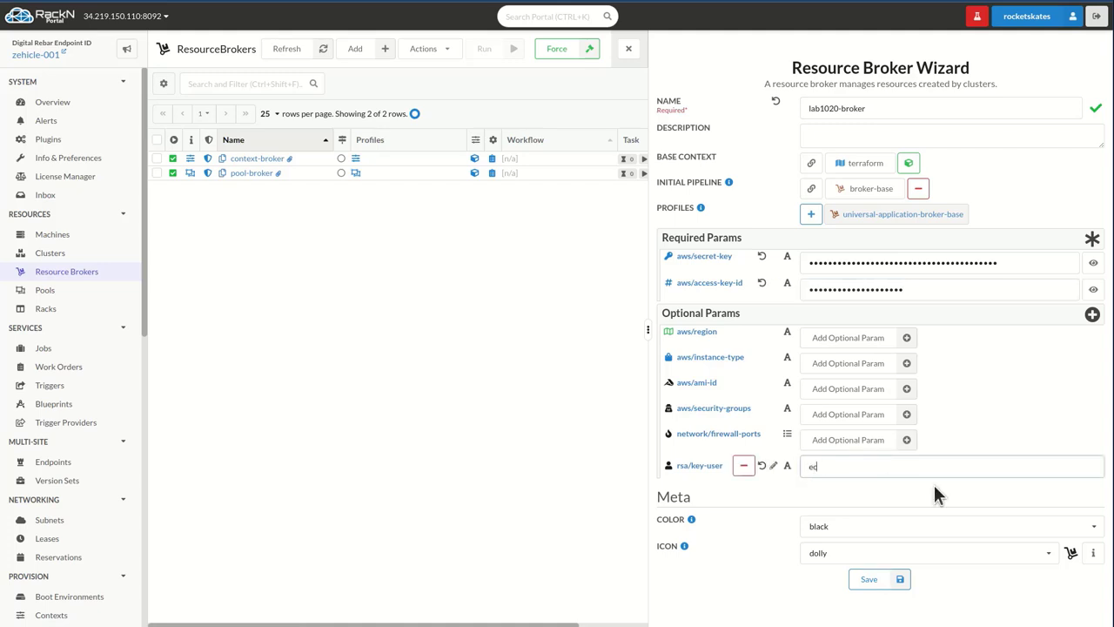
{"action": "type", "text": "2-user"}
{"action": "left_click", "coordinate": [858, 493]}
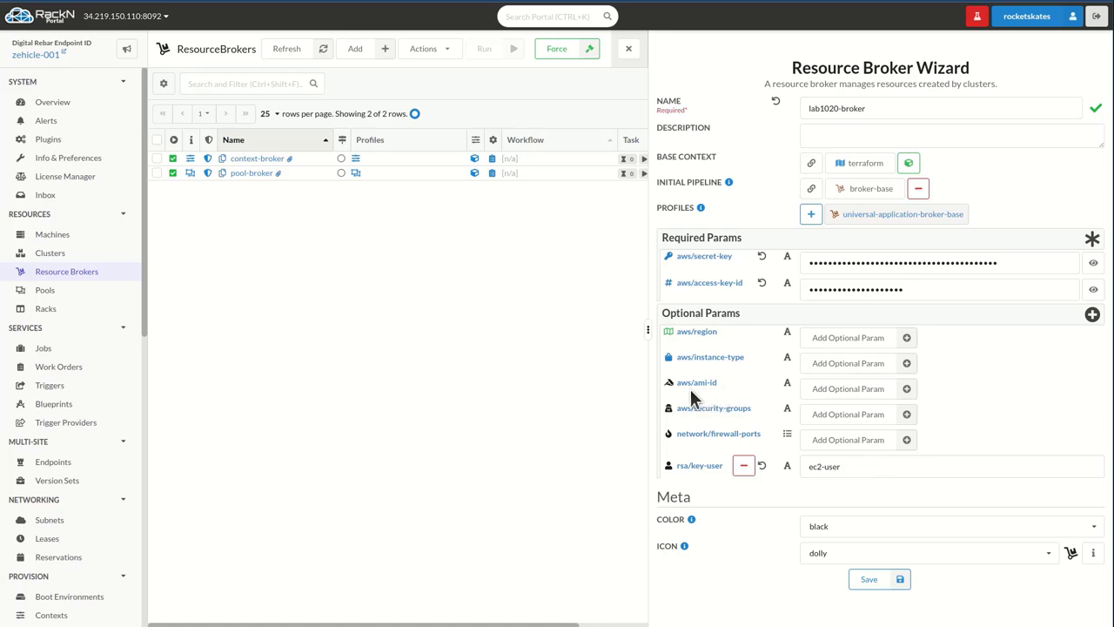
Set the broker's color to brown and its icon to idea
{"action": "mouse_move", "coordinate": [710, 392]}
{"action": "left_click", "coordinate": [858, 527]}
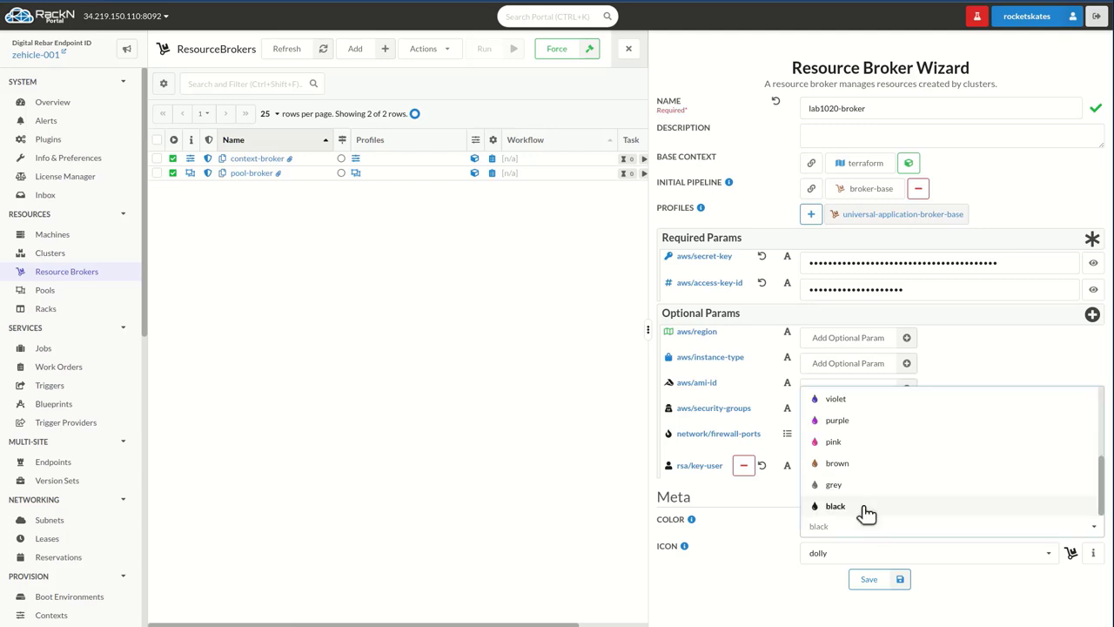
{"action": "left_click", "coordinate": [840, 462]}
{"action": "left_click", "coordinate": [852, 556]}
{"action": "scroll", "coordinate": [845, 528], "scroll_direction": "down", "scroll_amount": 3}
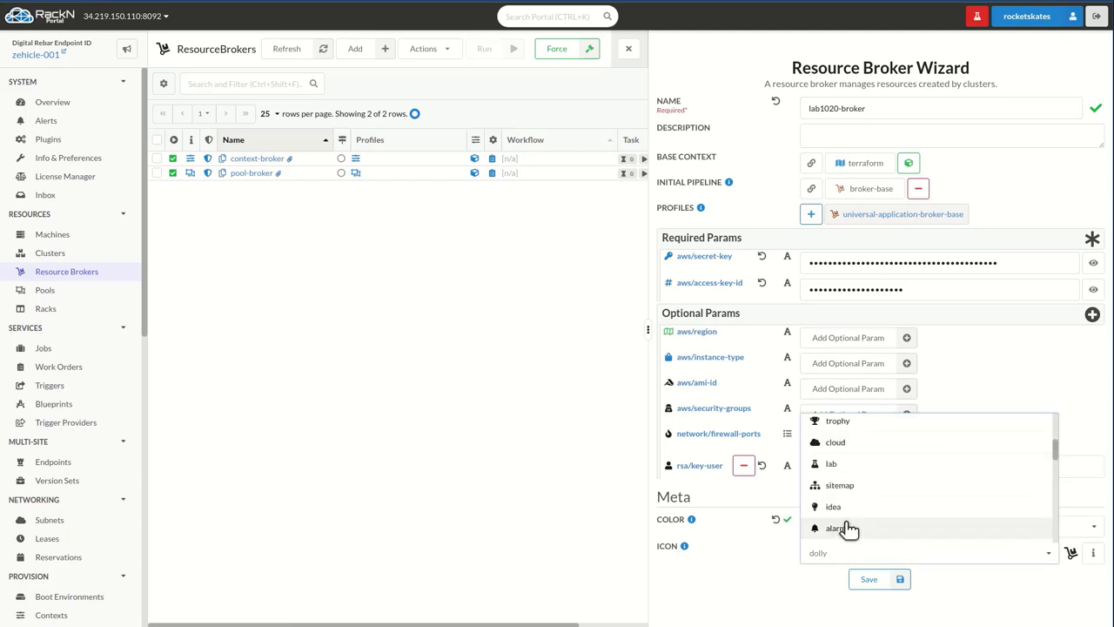
{"action": "left_click", "coordinate": [844, 527]}
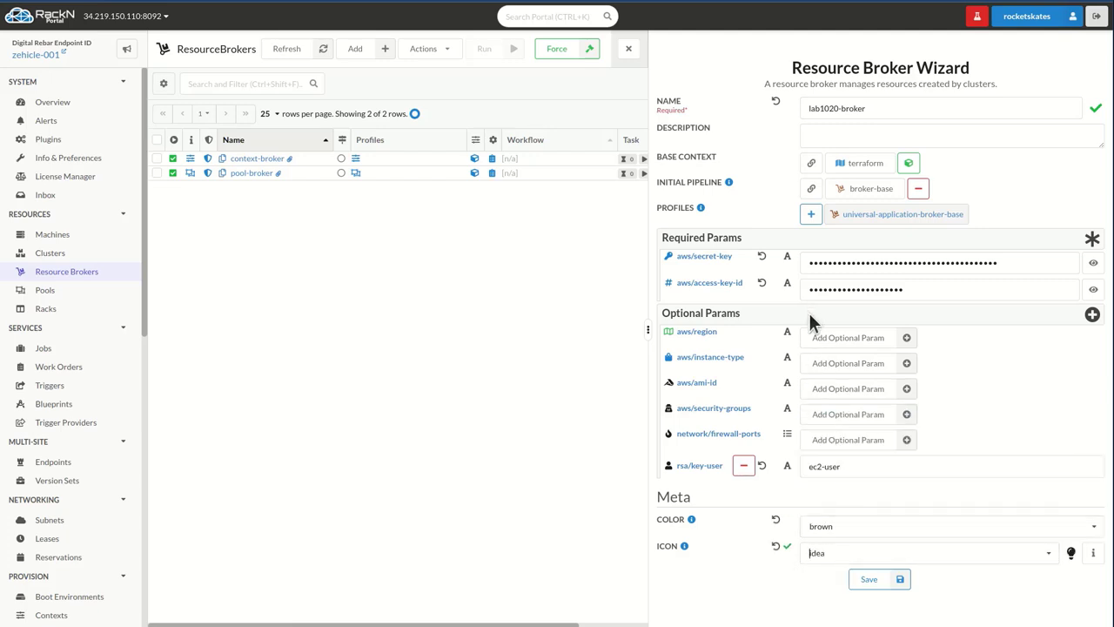
Save the new broker without storing its password in the browser, and check its activity
{"action": "left_click", "coordinate": [866, 582]}
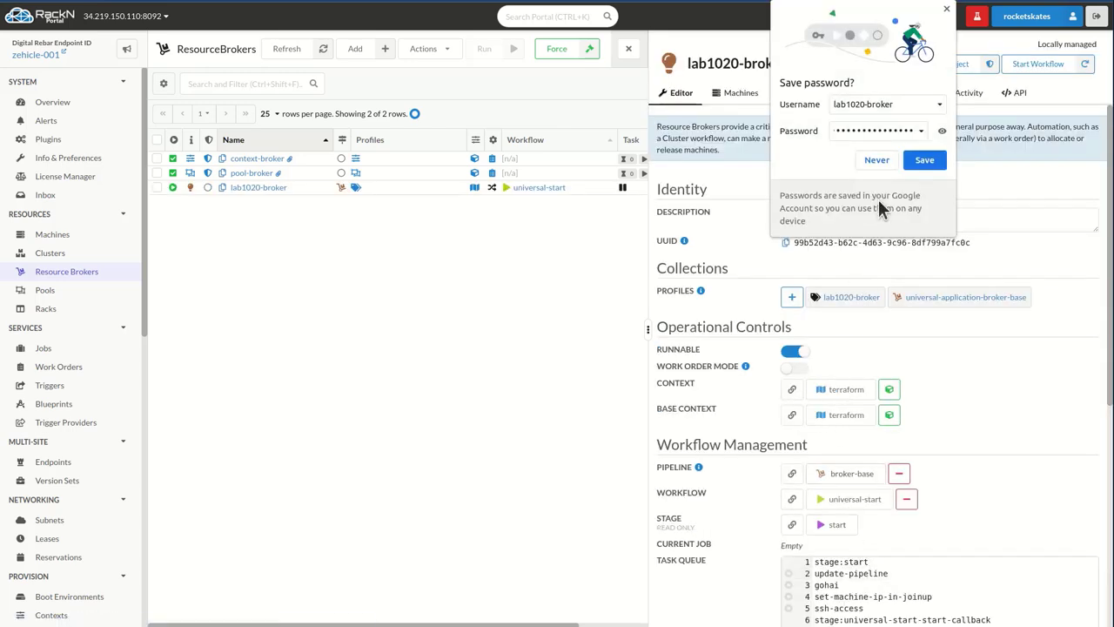
{"action": "left_click", "coordinate": [946, 9]}
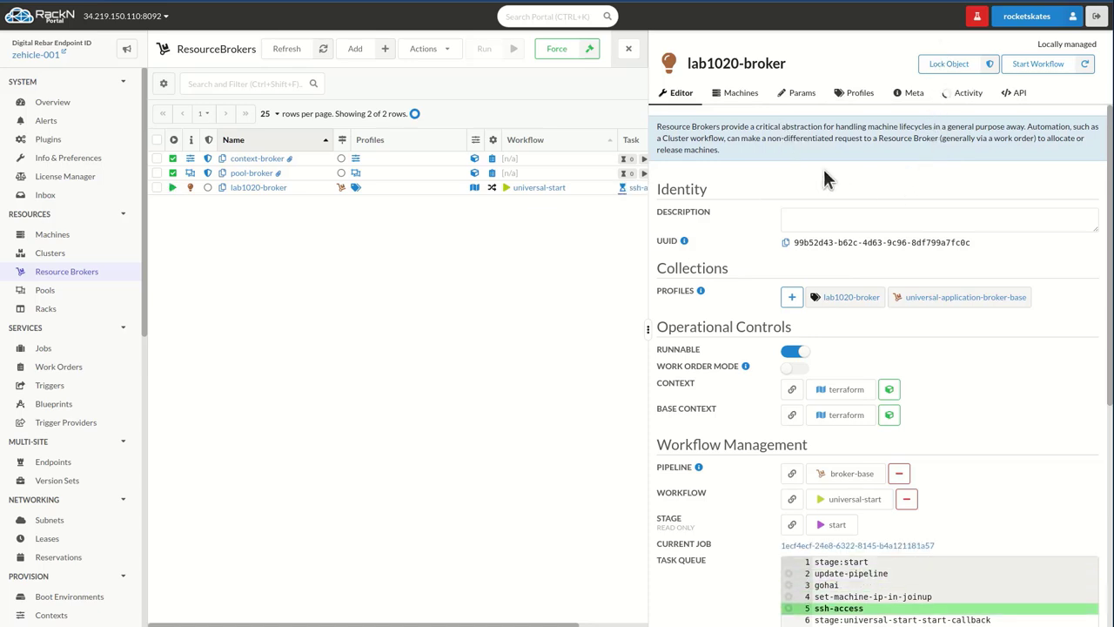
{"action": "left_click", "coordinate": [969, 94]}
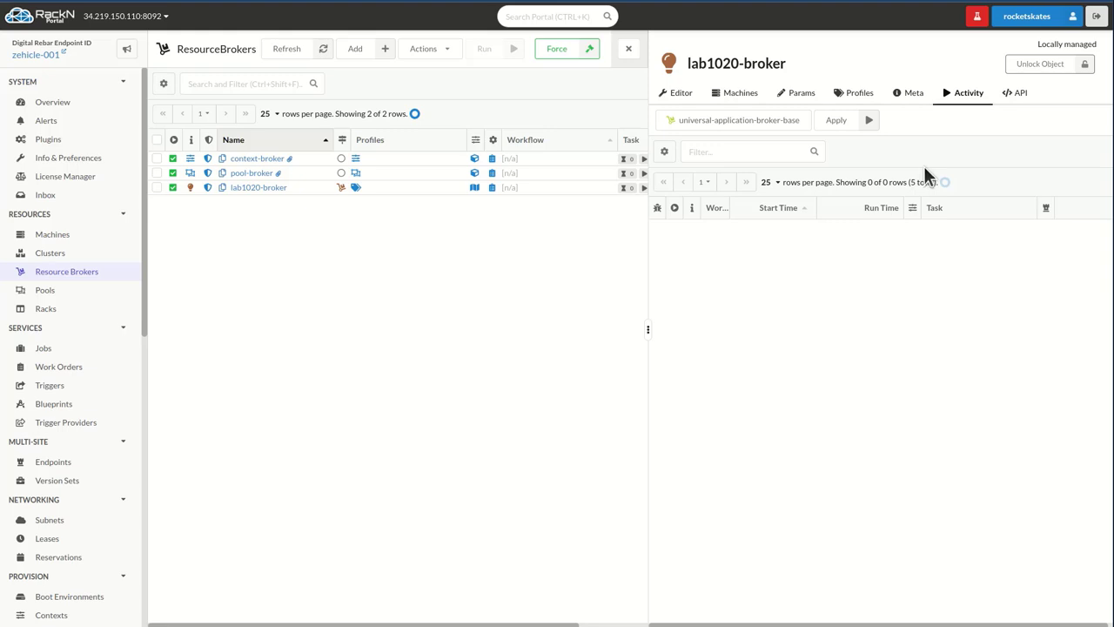
{"action": "left_click", "coordinate": [628, 48]}
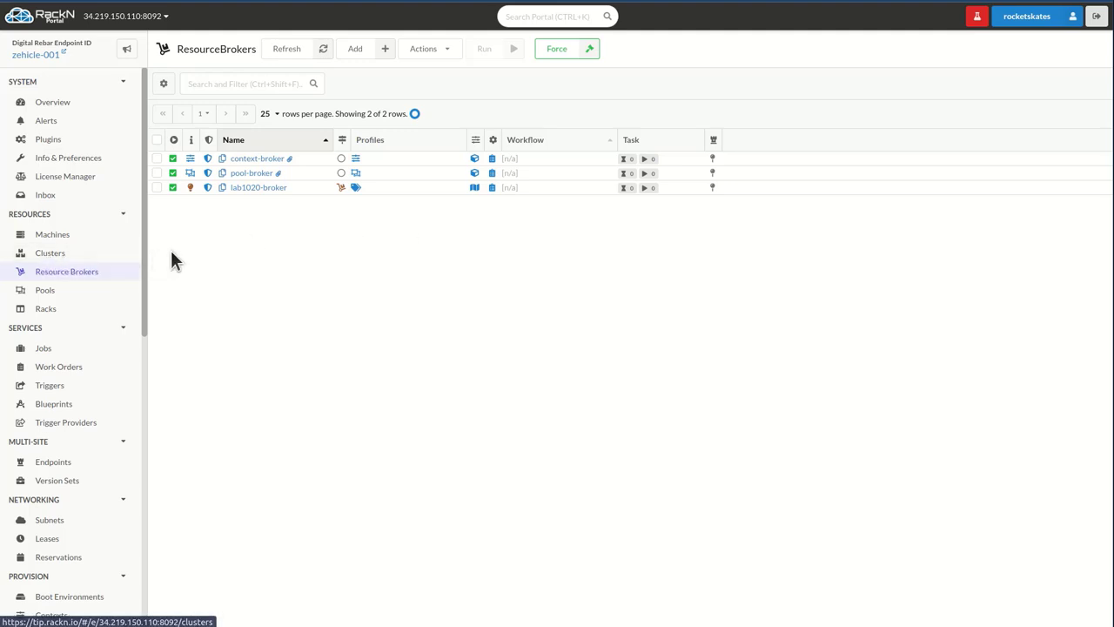
Unlock lab1020-broker and add the terraform/debug-plan param to it
{"action": "left_click", "coordinate": [260, 189]}
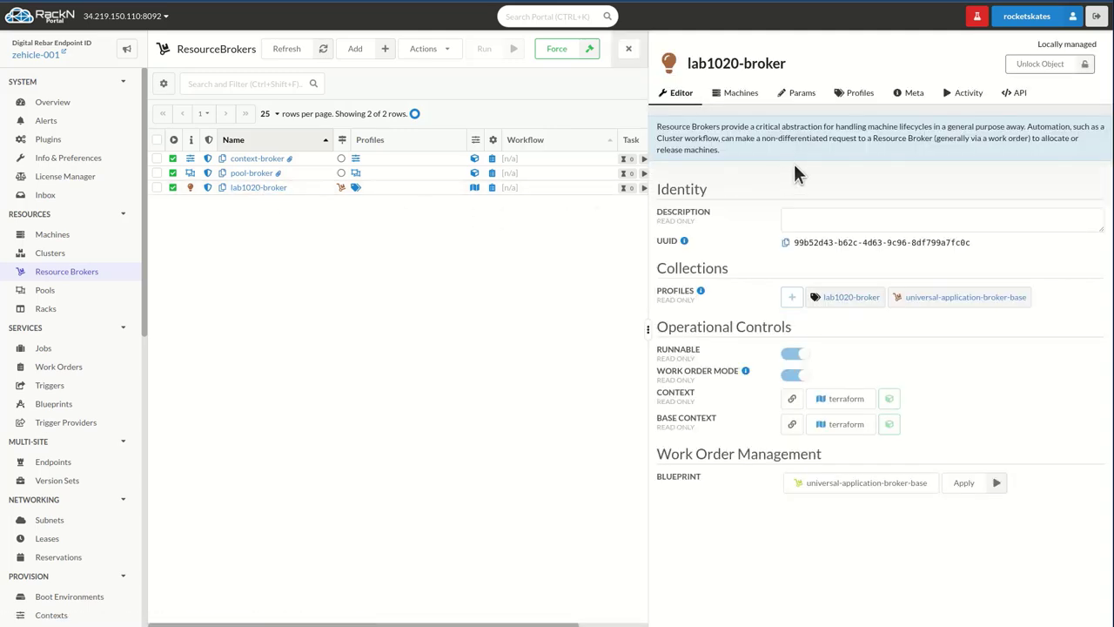
{"action": "left_click", "coordinate": [803, 93]}
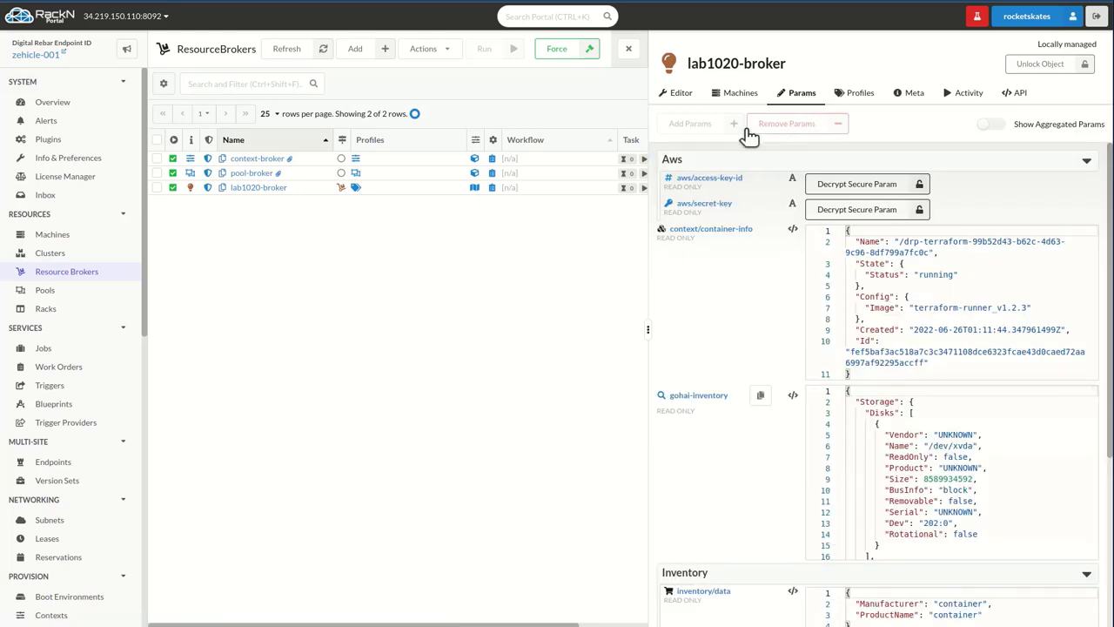
{"action": "left_click", "coordinate": [1042, 66]}
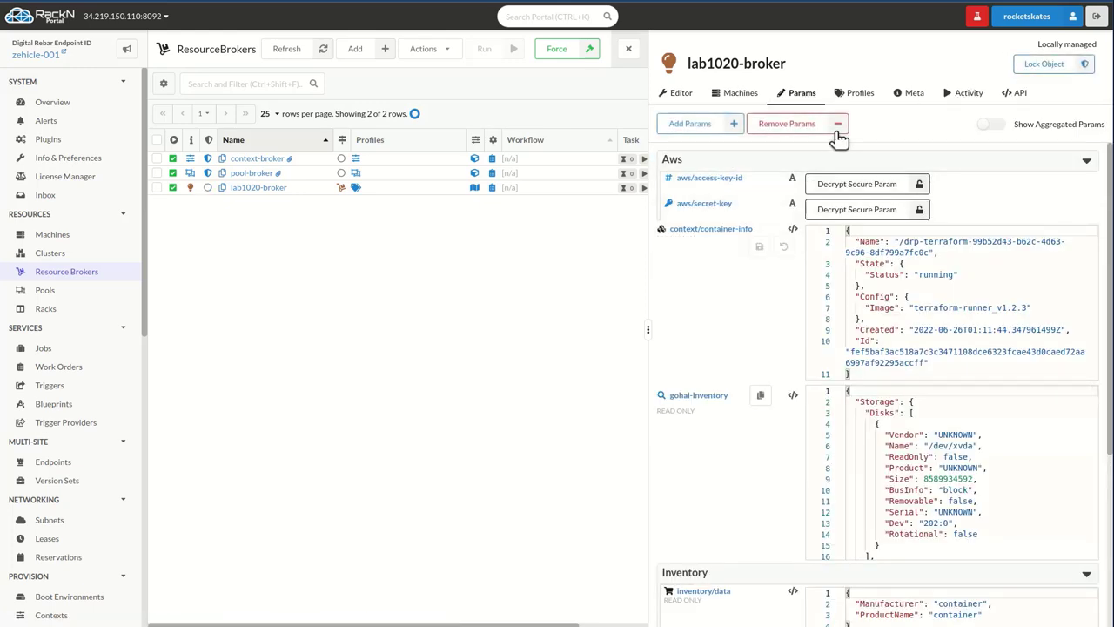
{"action": "left_click", "coordinate": [691, 124]}
{"action": "type", "text": "terr"}
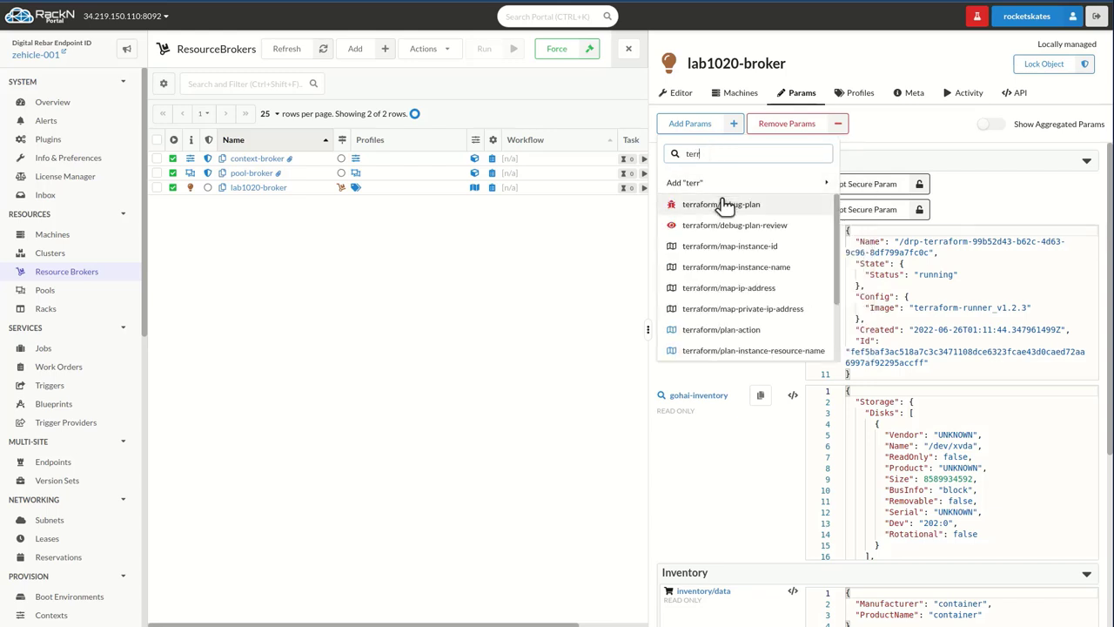
{"action": "left_click", "coordinate": [710, 205]}
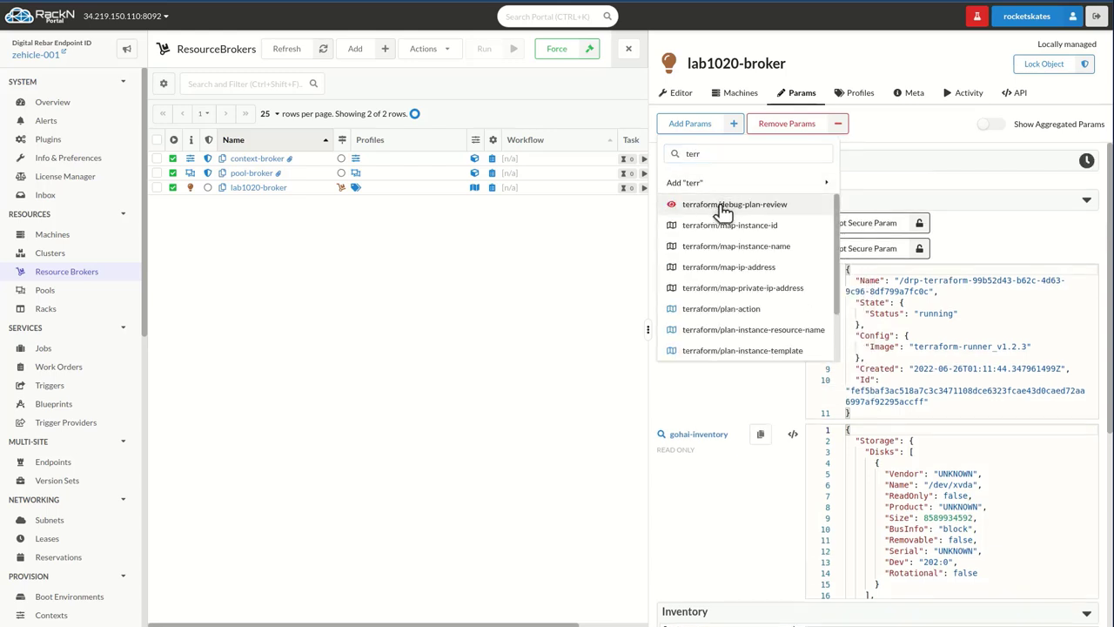
Enable terraform/debug-plan on lab1020-broker, lock the broker again and close its details
{"action": "left_click", "coordinate": [875, 180]}
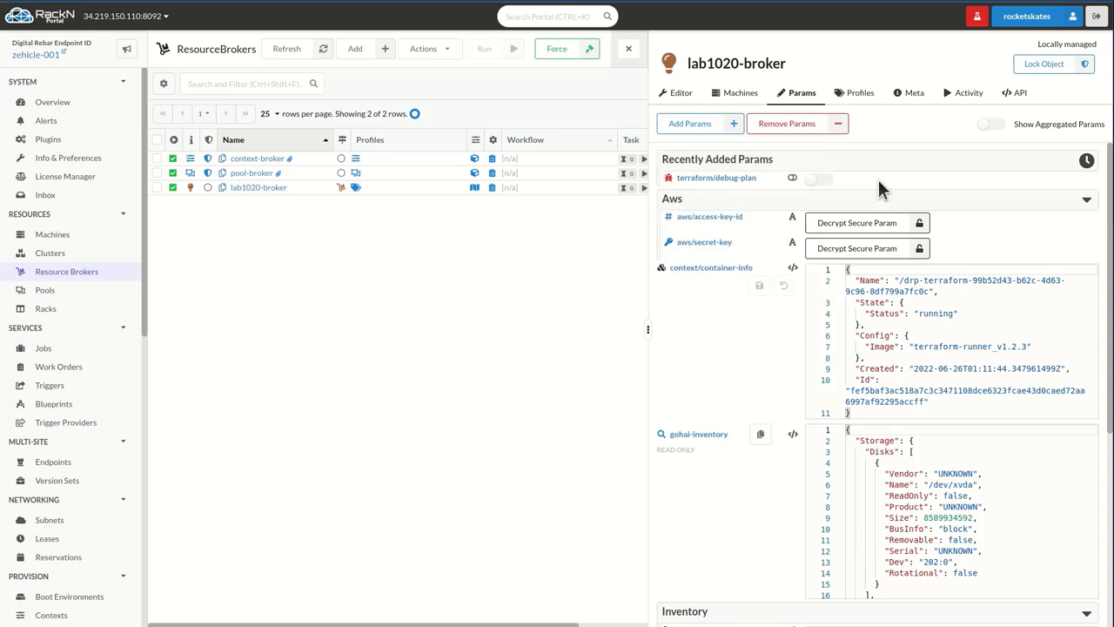
{"action": "left_click", "coordinate": [812, 180]}
{"action": "left_click", "coordinate": [831, 179]}
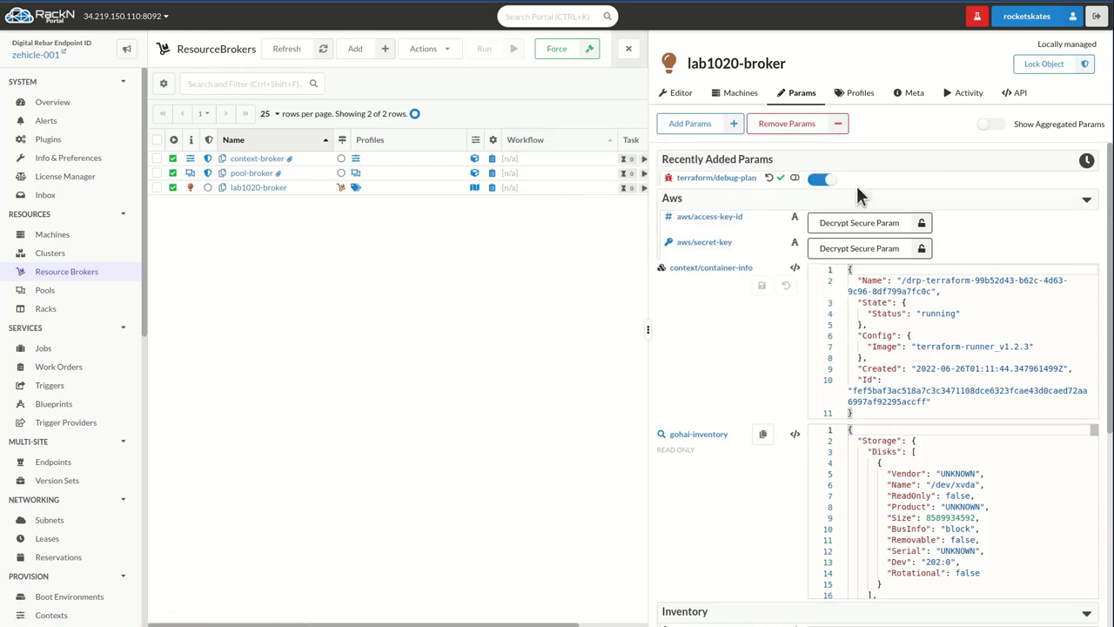
{"action": "left_click", "coordinate": [1041, 66]}
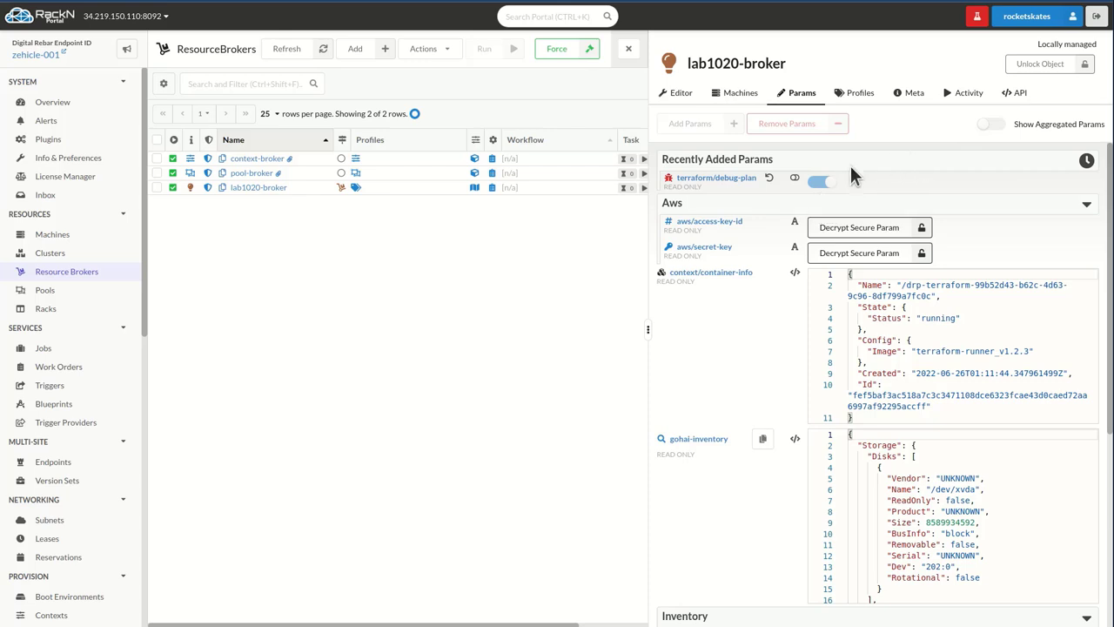
{"action": "left_click", "coordinate": [630, 51]}
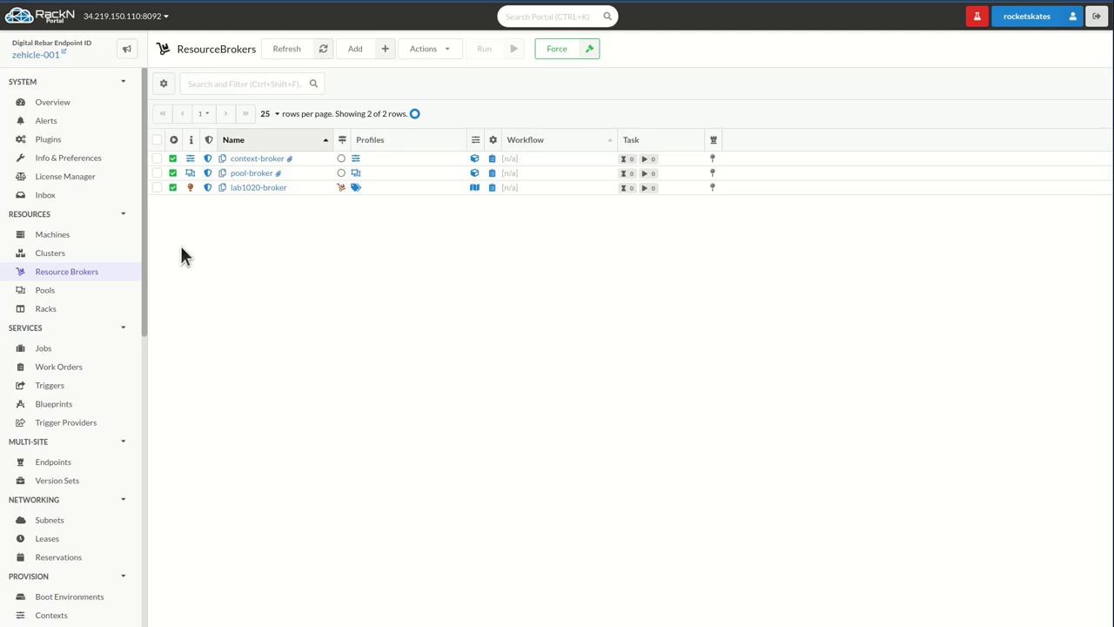
Start adding a new cluster and name it lab1020
{"action": "left_click", "coordinate": [48, 257]}
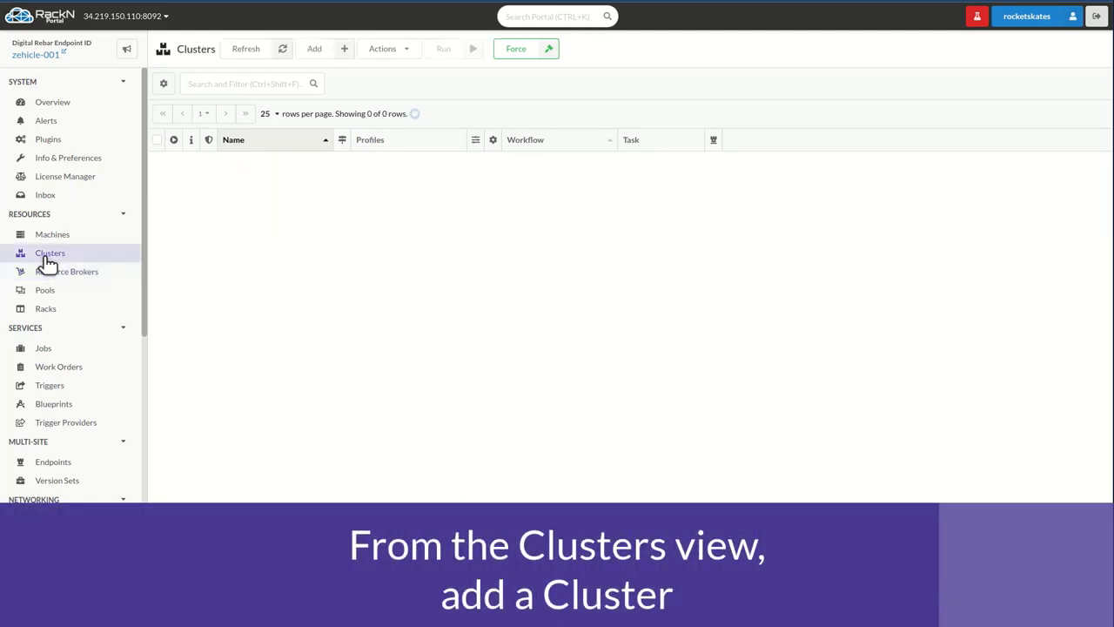
{"action": "left_click", "coordinate": [322, 50]}
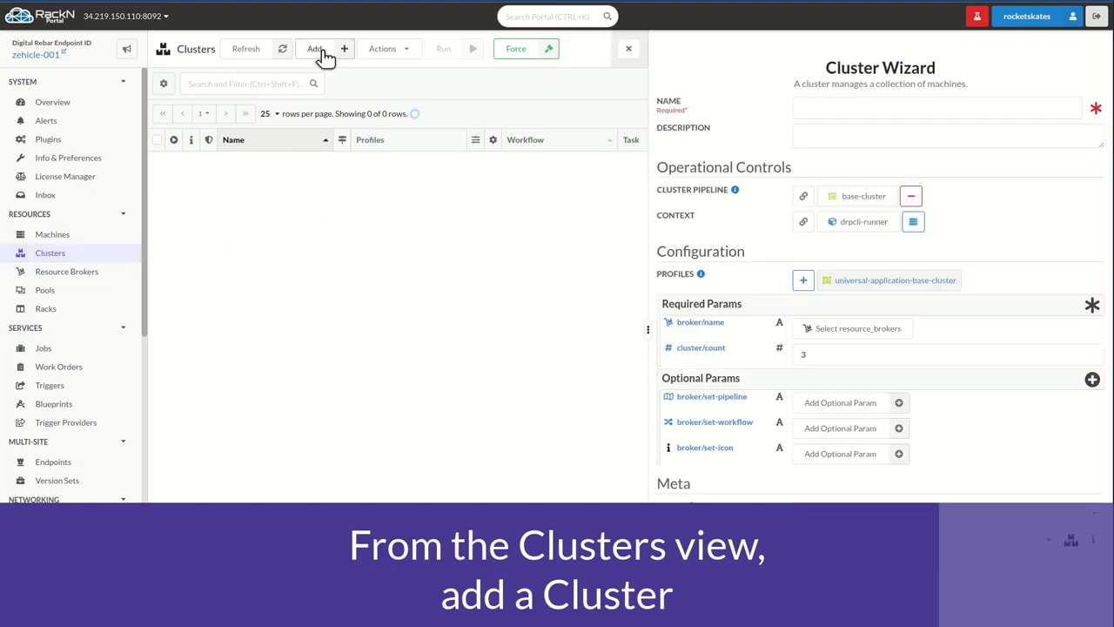
{"action": "left_click", "coordinate": [826, 107]}
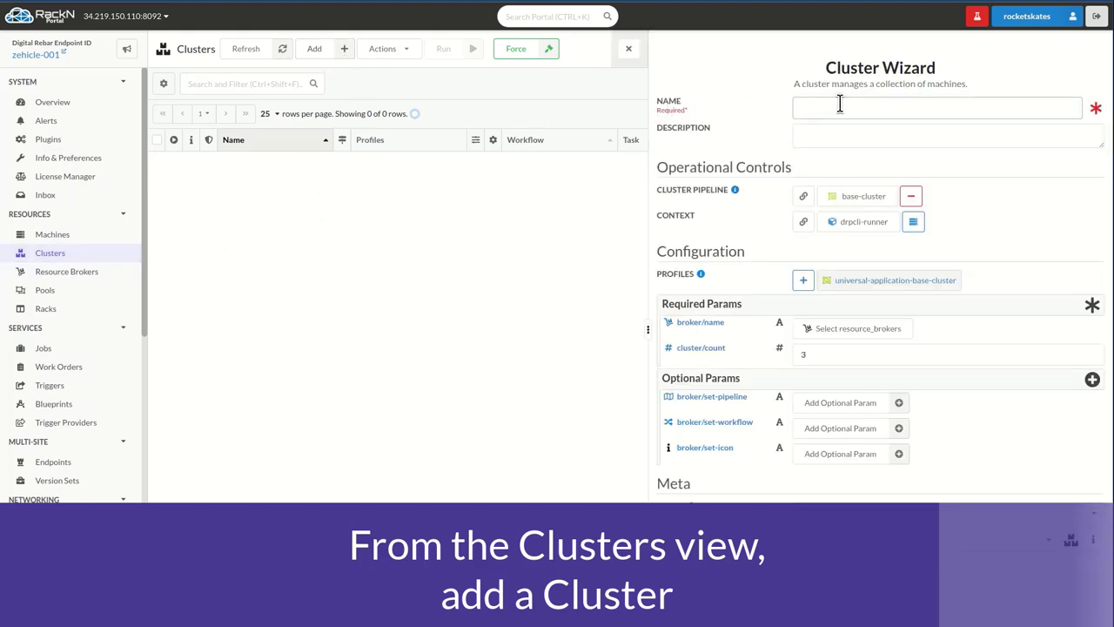
{"action": "type", "text": "lab1020"}
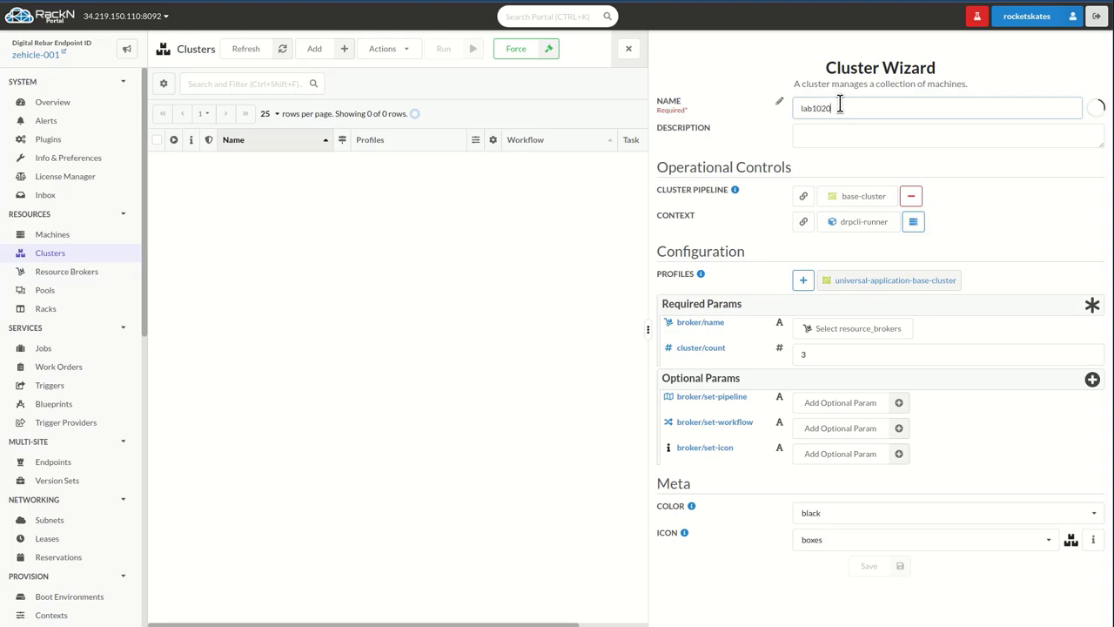
Assign lab1020-broker as the new cluster's broker/name and set cluster/count to 2
{"action": "key", "text": "Tab"}
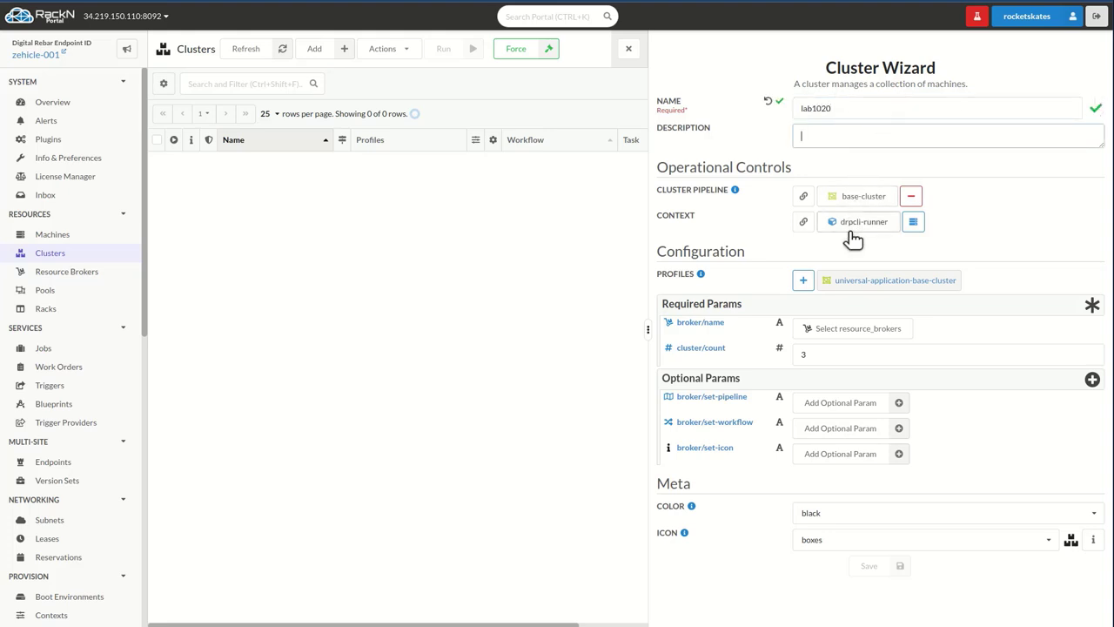
{"action": "left_click", "coordinate": [857, 331]}
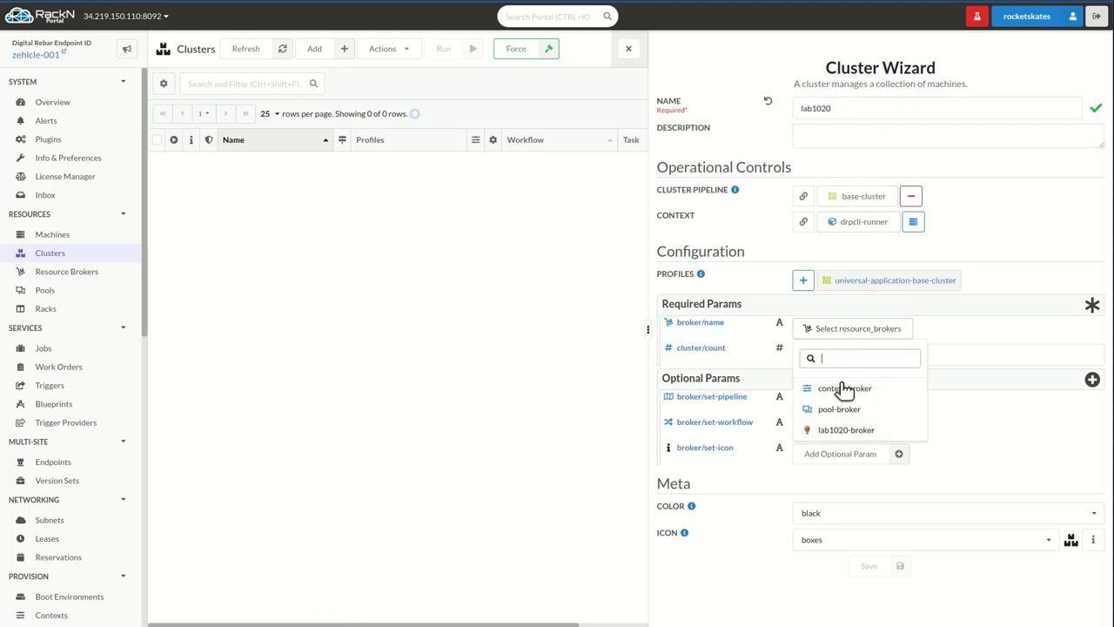
{"action": "left_click", "coordinate": [836, 432]}
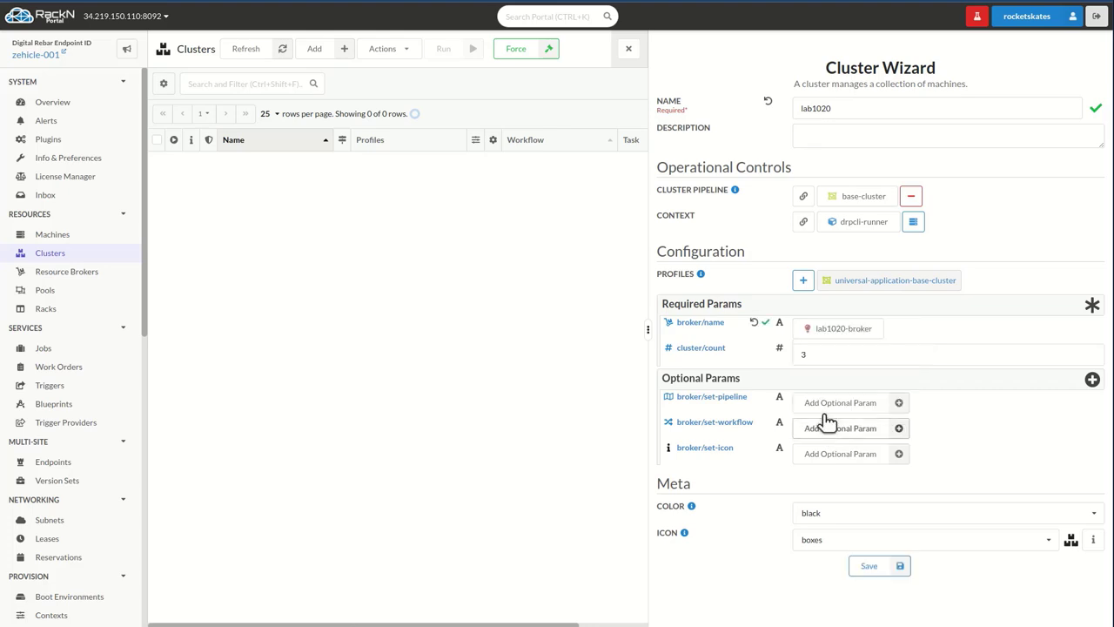
{"action": "double_click", "coordinate": [811, 355]}
{"action": "type", "text": "2"}
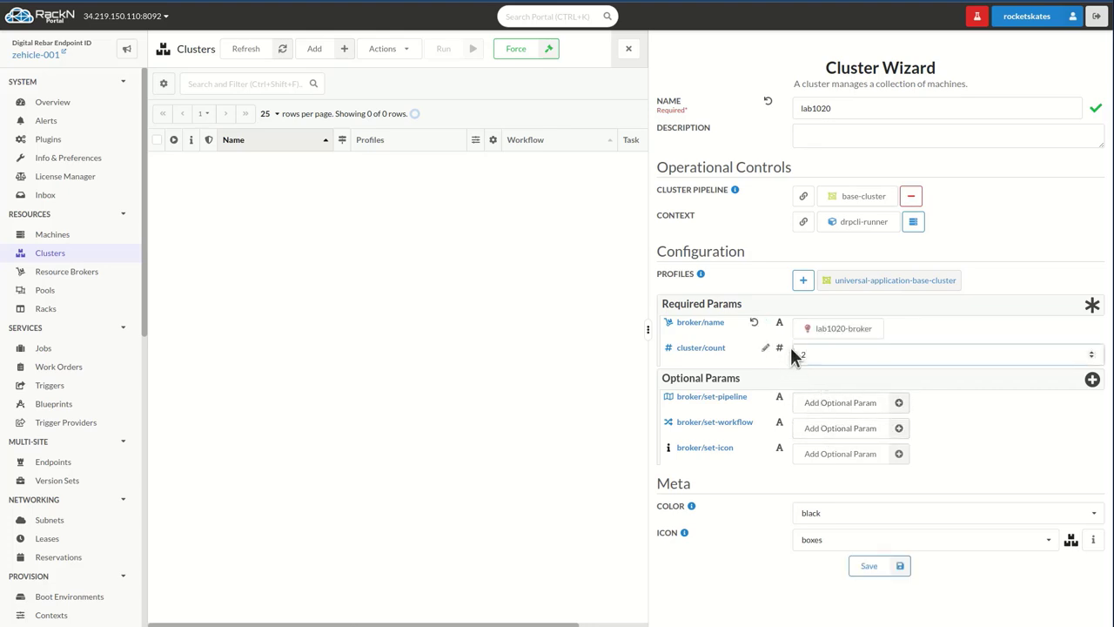
{"action": "double_click", "coordinate": [832, 354]}
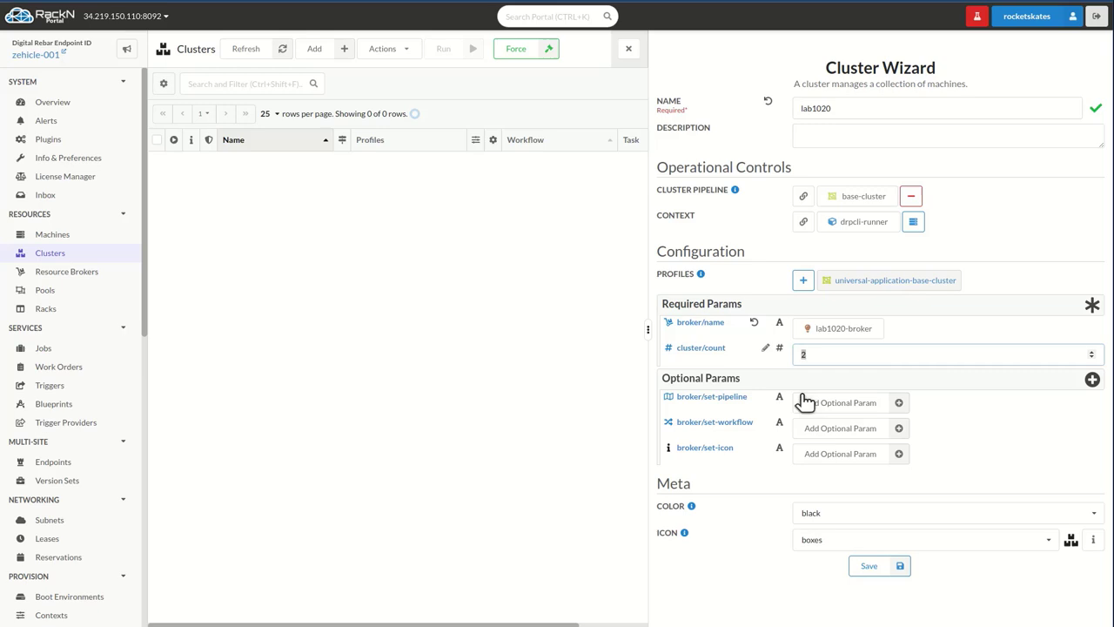
{"action": "double_click", "coordinate": [832, 357]}
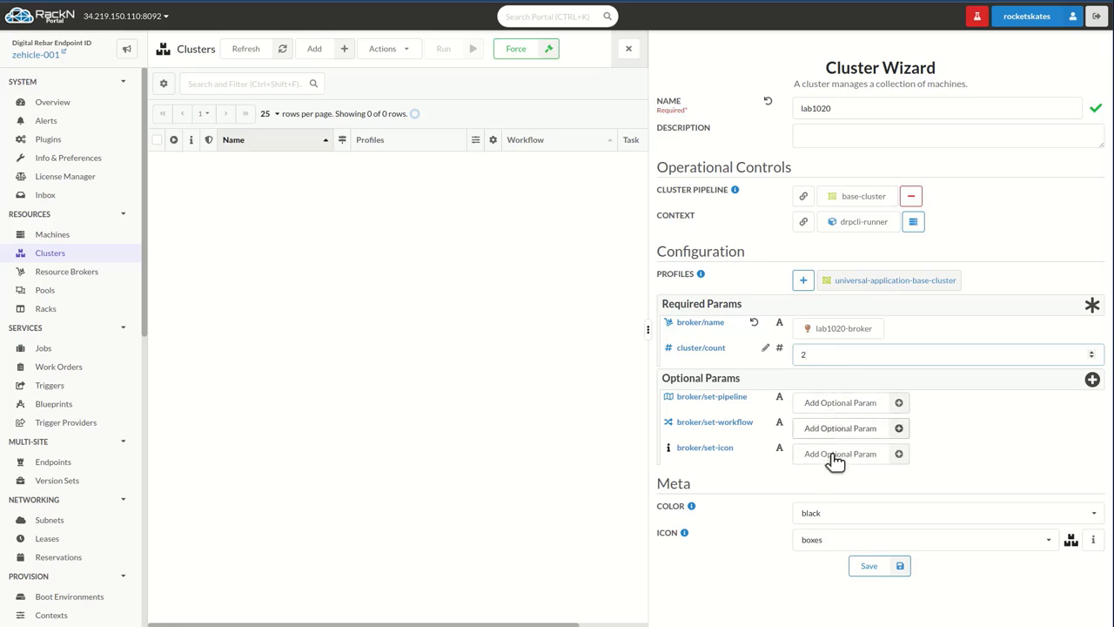
Set the cluster's color to grey and its icon to ticket, and save the cluster
{"action": "left_click", "coordinate": [832, 512]}
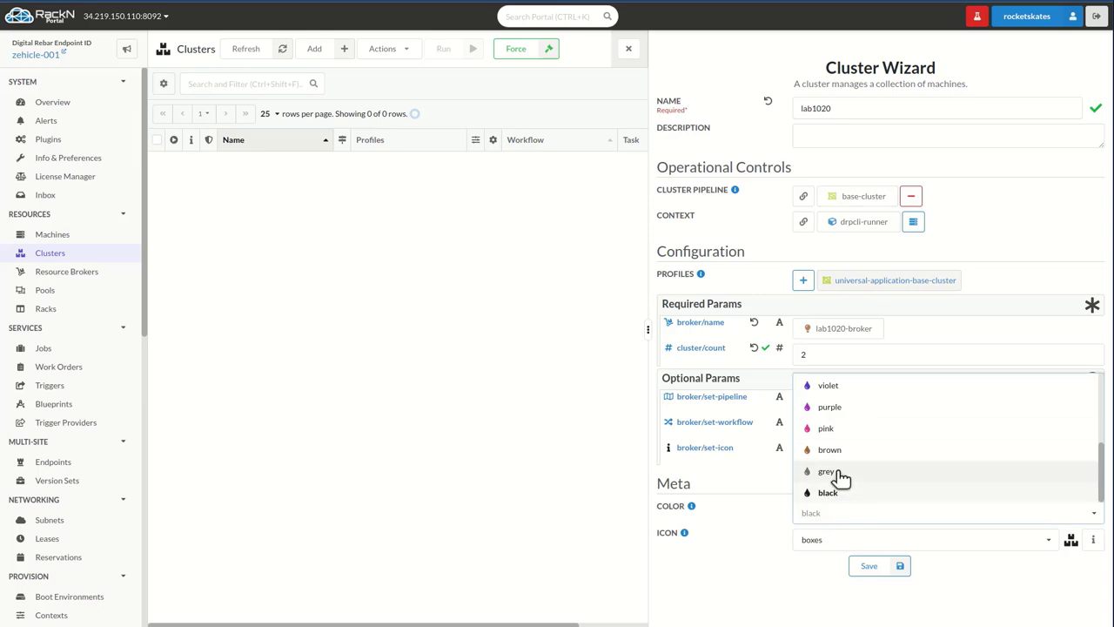
{"action": "left_click", "coordinate": [840, 478]}
{"action": "left_click", "coordinate": [833, 532]}
{"action": "scroll", "coordinate": [853, 510], "scroll_direction": "down", "scroll_amount": 3}
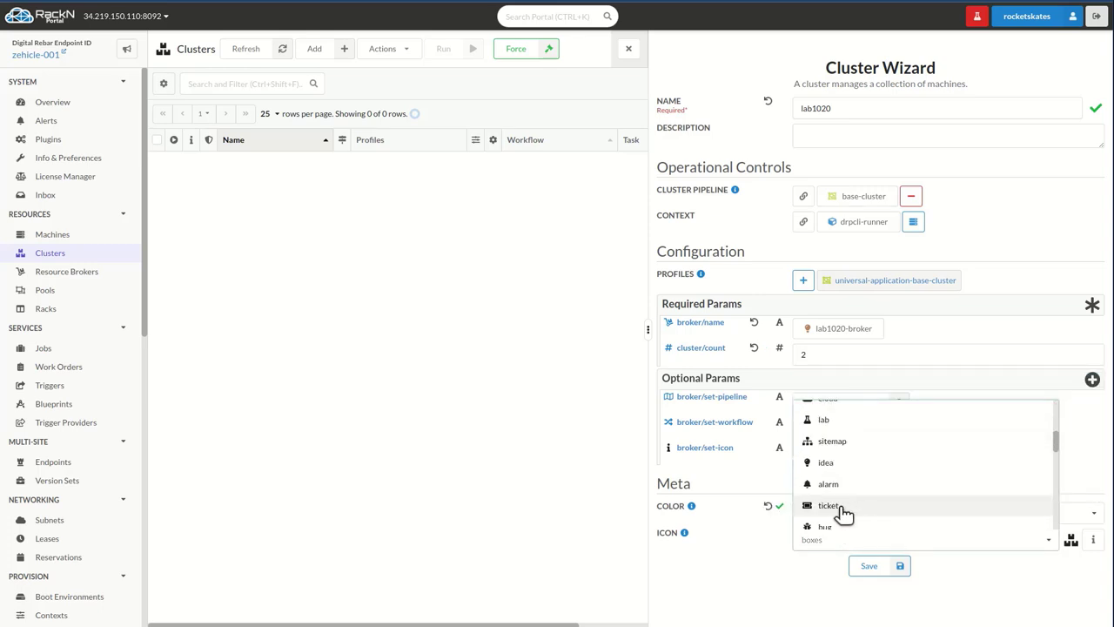
{"action": "left_click", "coordinate": [841, 507]}
{"action": "left_click", "coordinate": [869, 567]}
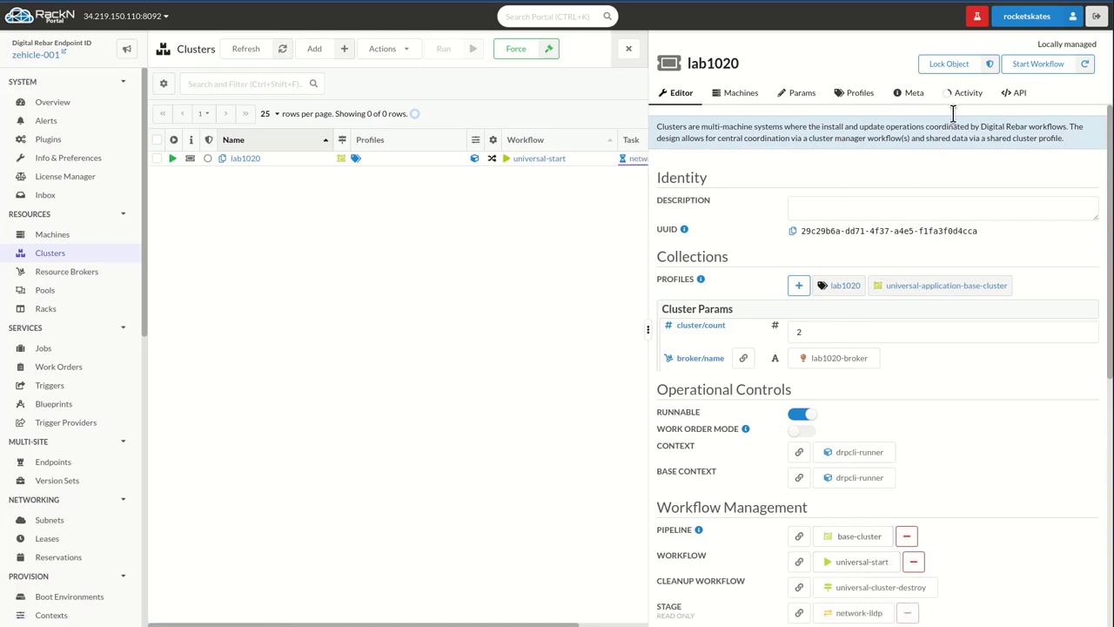
Check the lab1020 cluster's activity, and open the terraform-apply task log in lab1020-broker's running work order
{"action": "left_click", "coordinate": [965, 93]}
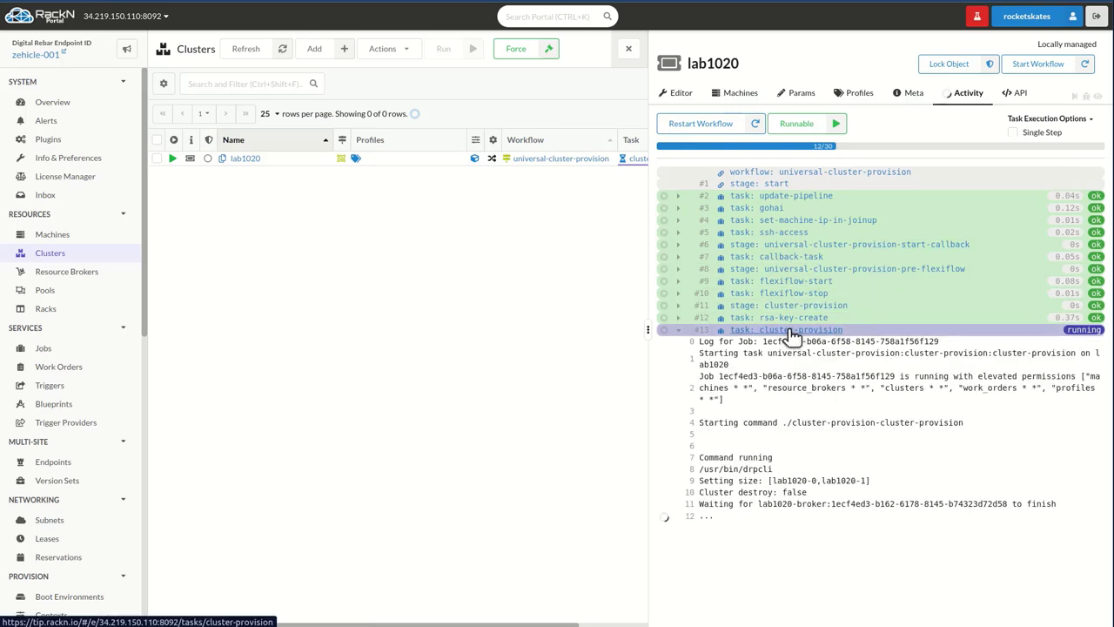
{"action": "left_click", "coordinate": [56, 279]}
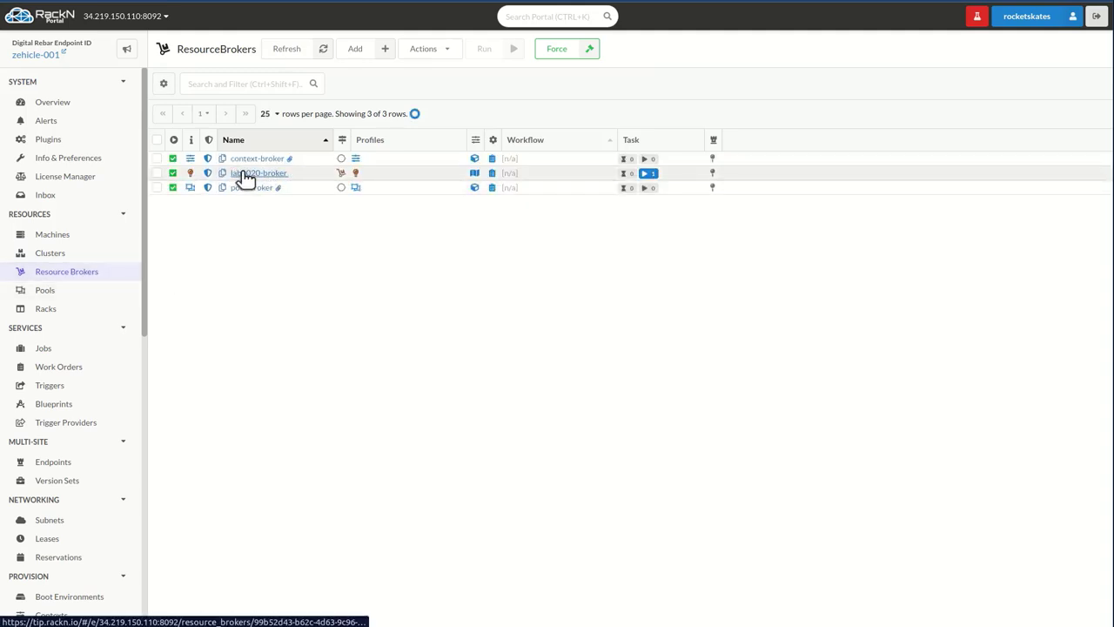
{"action": "left_click", "coordinate": [246, 174]}
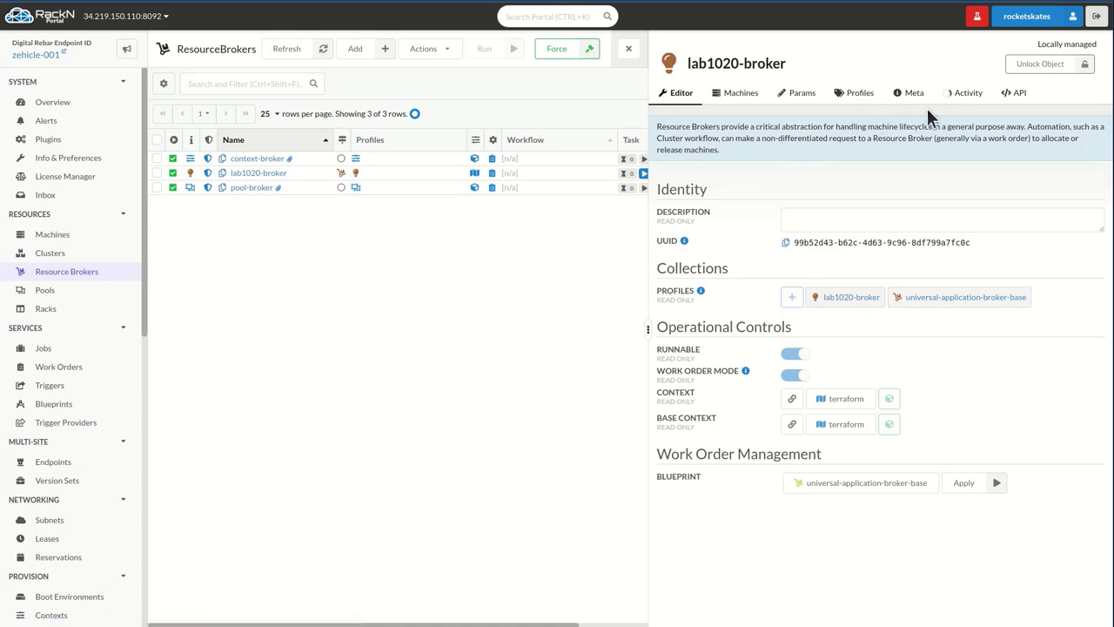
{"action": "left_click", "coordinate": [967, 92]}
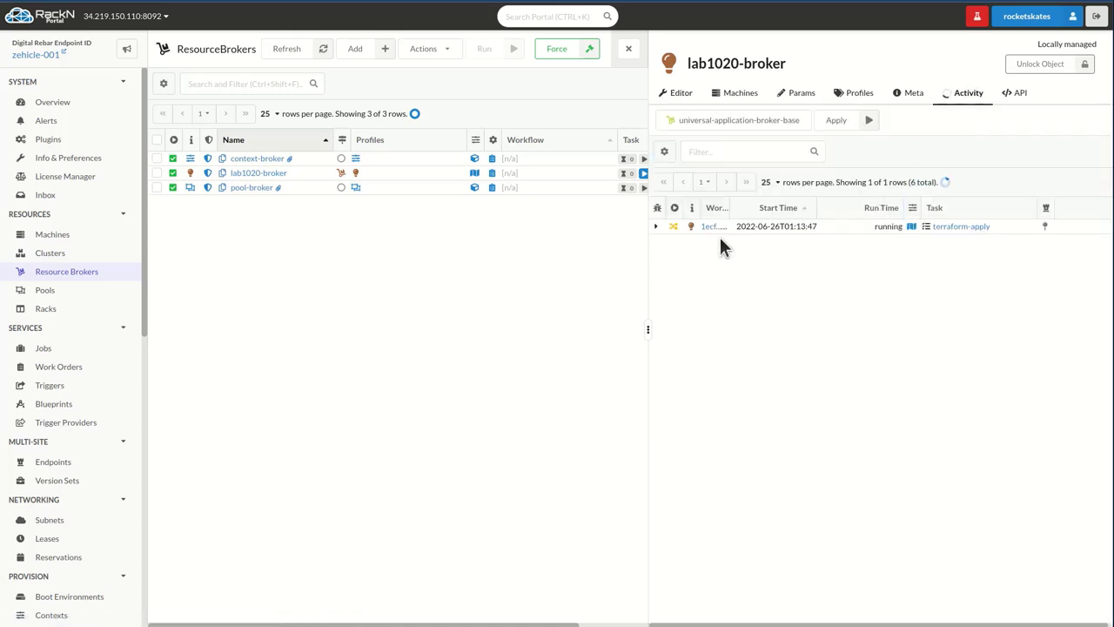
{"action": "left_click", "coordinate": [656, 227]}
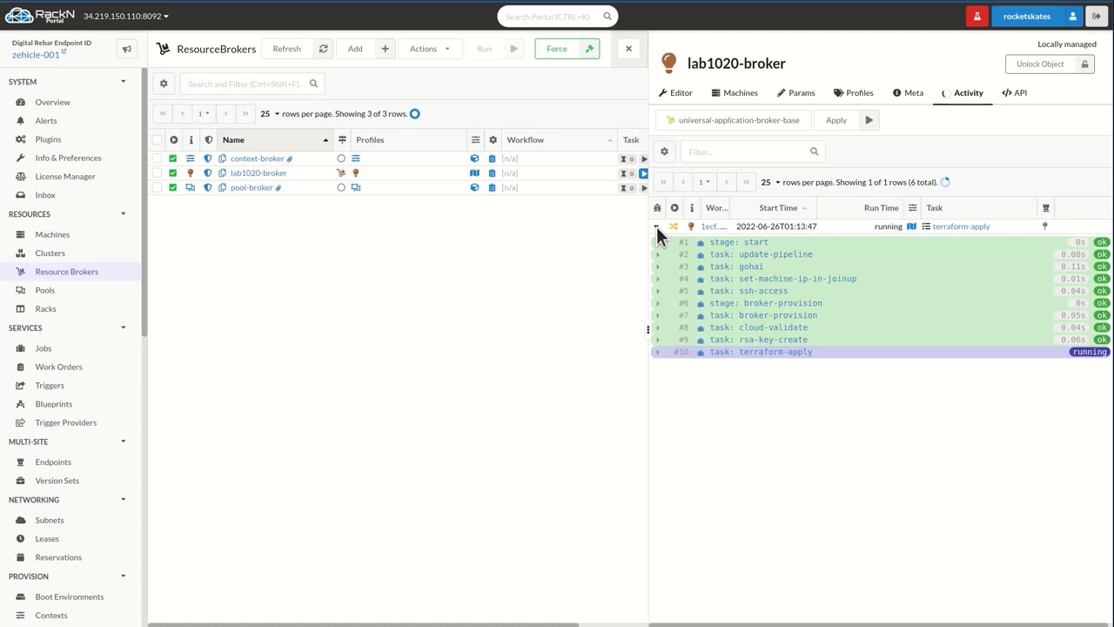
{"action": "left_click", "coordinate": [657, 353]}
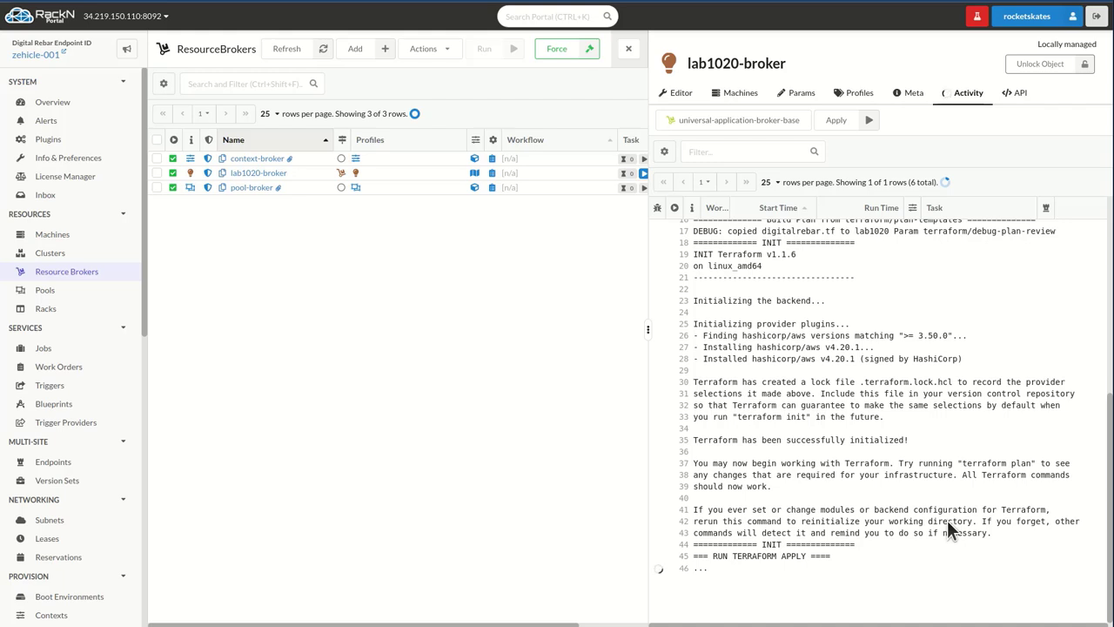
Read the terraform-apply log from the execution plan through the apply post actions, and close the broker's details
{"action": "scroll", "coordinate": [947, 519], "scroll_direction": "down", "scroll_amount": 5}
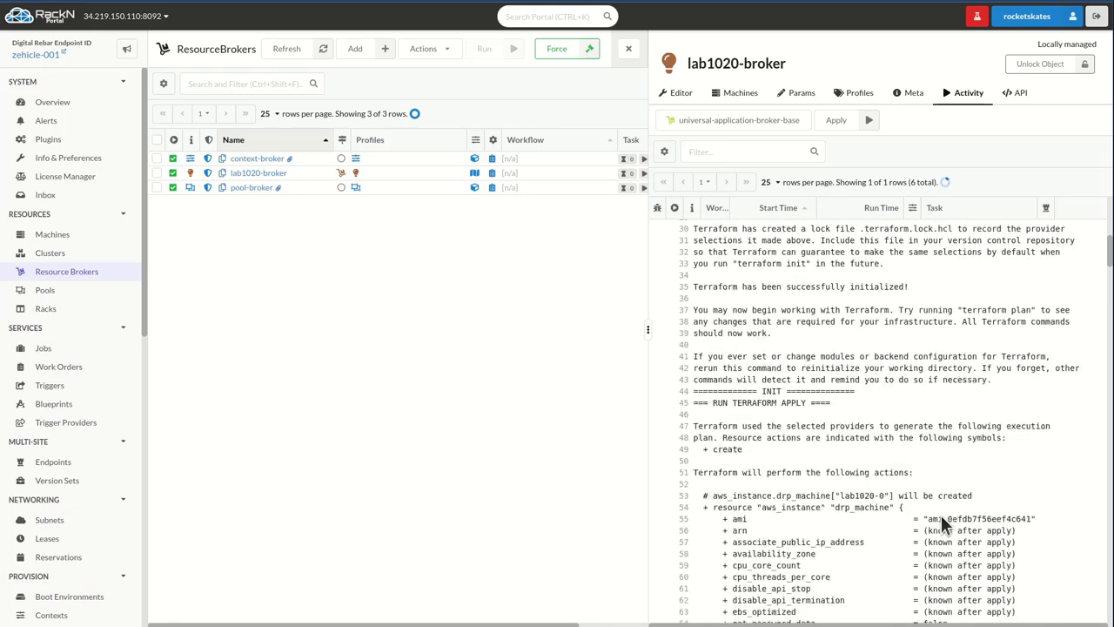
{"action": "scroll", "coordinate": [921, 502], "scroll_direction": "down", "scroll_amount": 12}
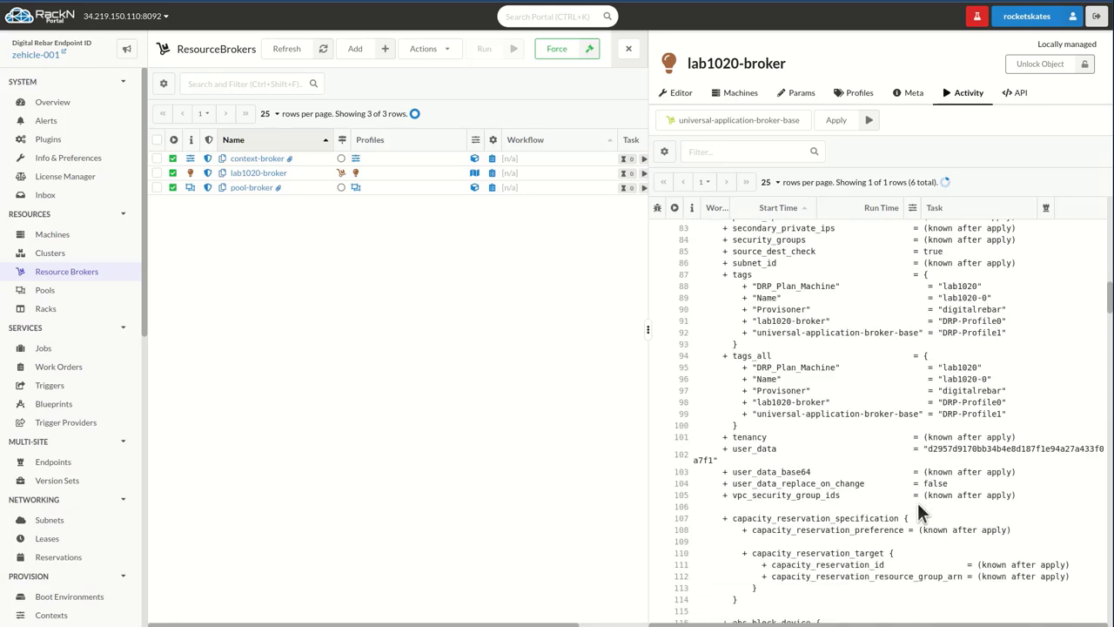
{"action": "scroll", "coordinate": [914, 503], "scroll_direction": "down", "scroll_amount": 13}
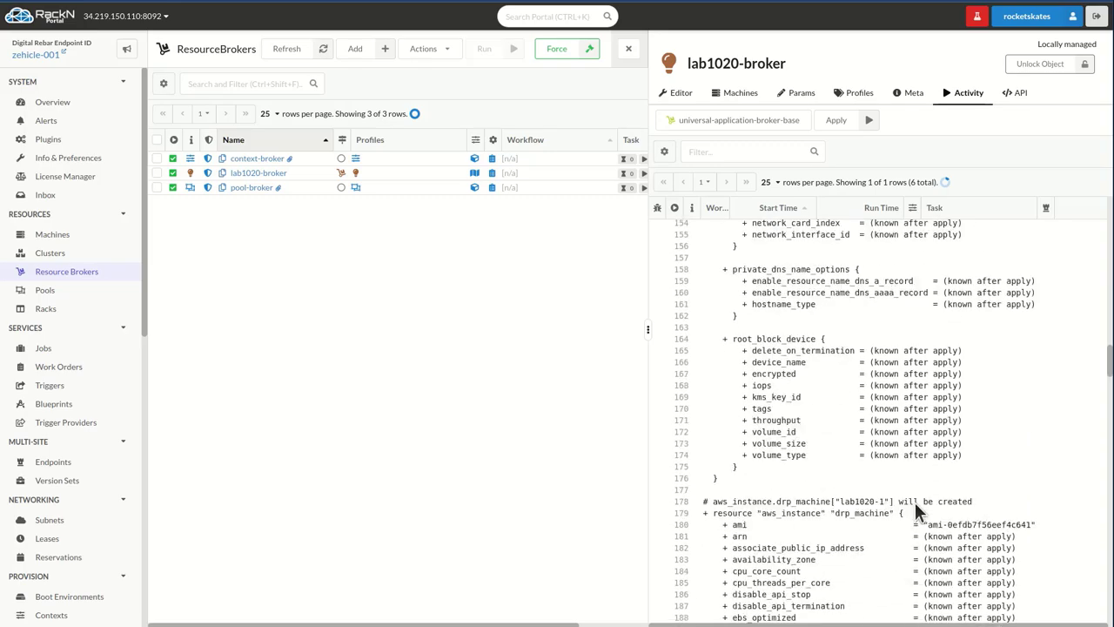
{"action": "scroll", "coordinate": [905, 500], "scroll_direction": "down", "scroll_amount": 14}
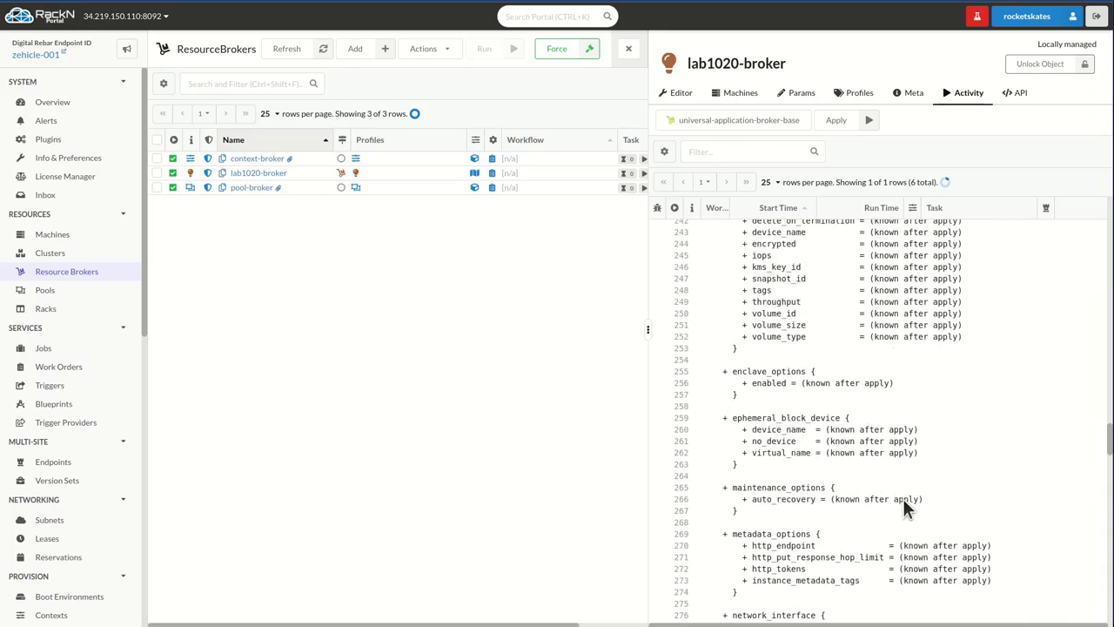
{"action": "scroll", "coordinate": [900, 500], "scroll_direction": "down", "scroll_amount": 10}
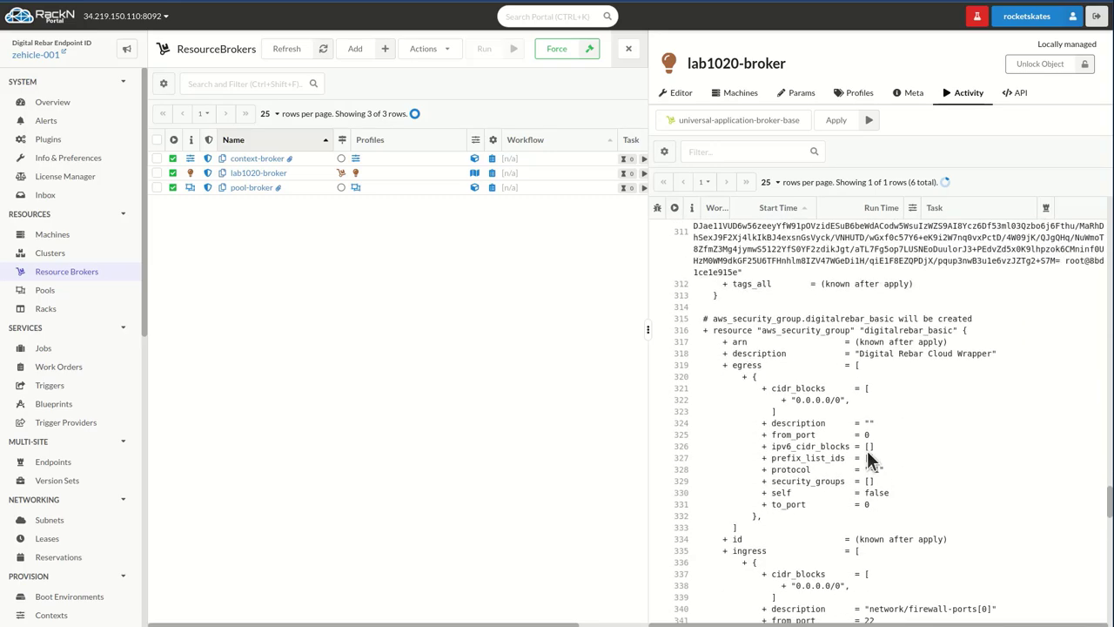
{"action": "scroll", "coordinate": [872, 469], "scroll_direction": "down", "scroll_amount": 9}
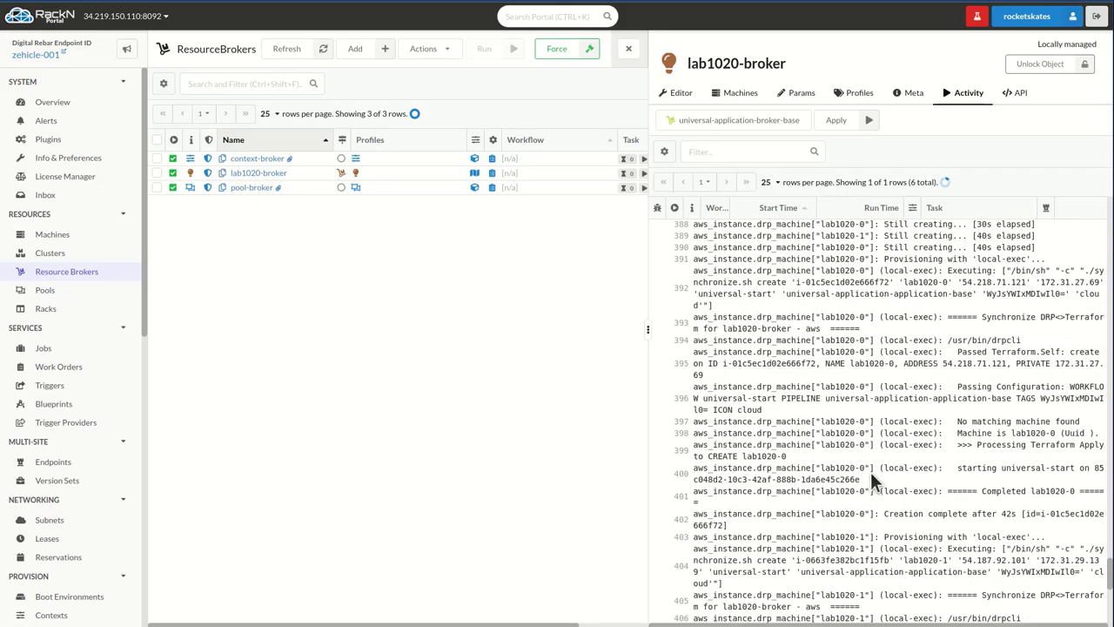
{"action": "scroll", "coordinate": [871, 477], "scroll_direction": "down", "scroll_amount": 3}
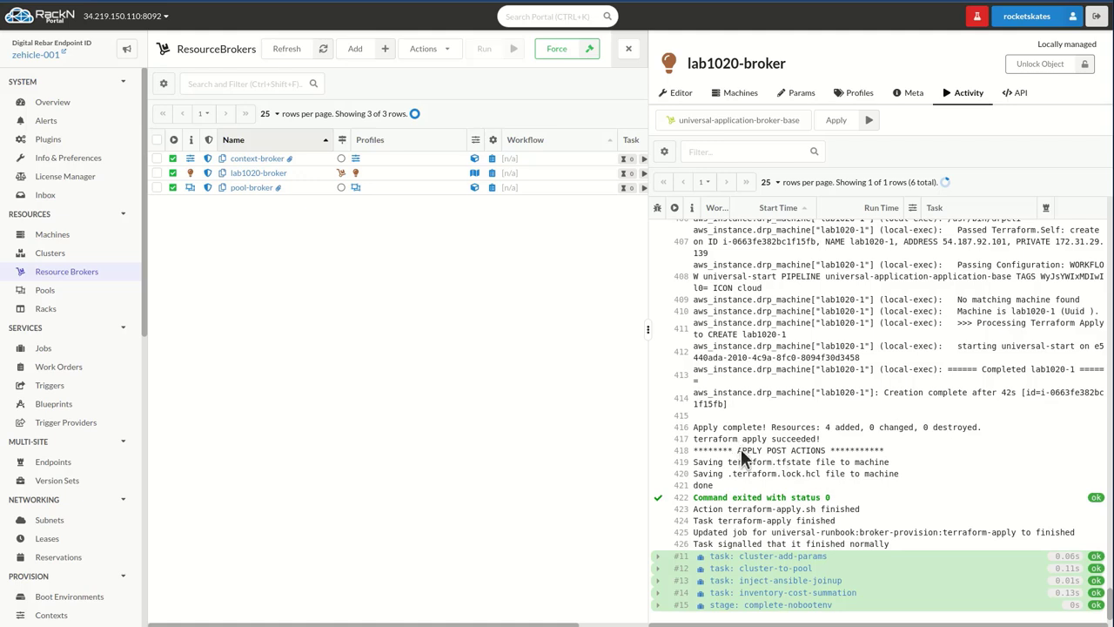
{"action": "left_click_drag", "start_coordinate": [738, 450], "coordinate": [903, 486]}
{"action": "left_click", "coordinate": [902, 485]}
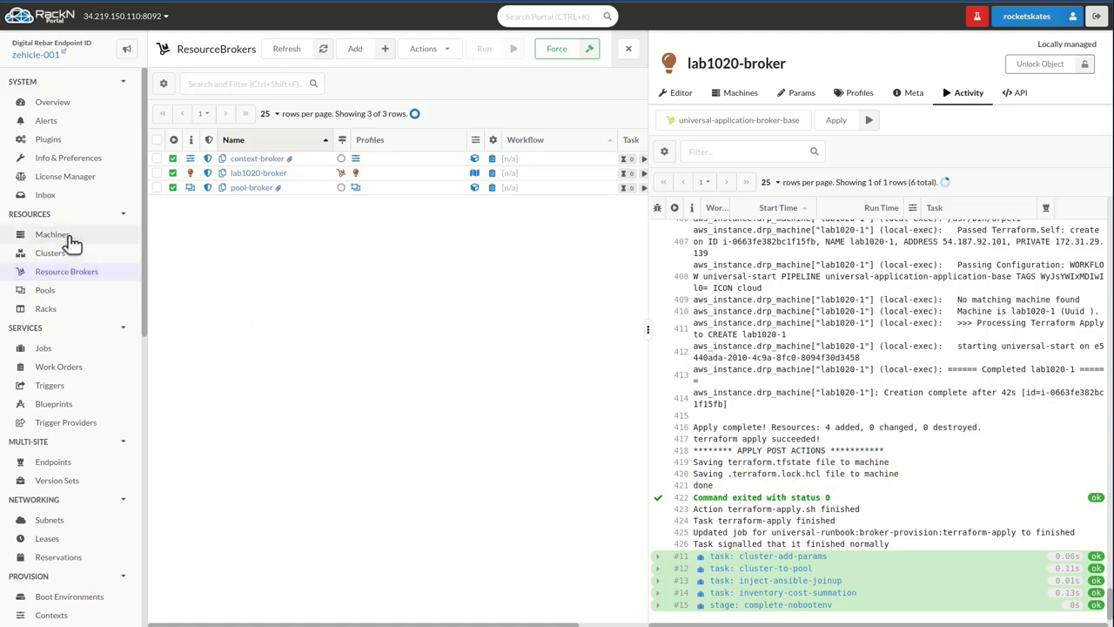
{"action": "left_click", "coordinate": [630, 54]}
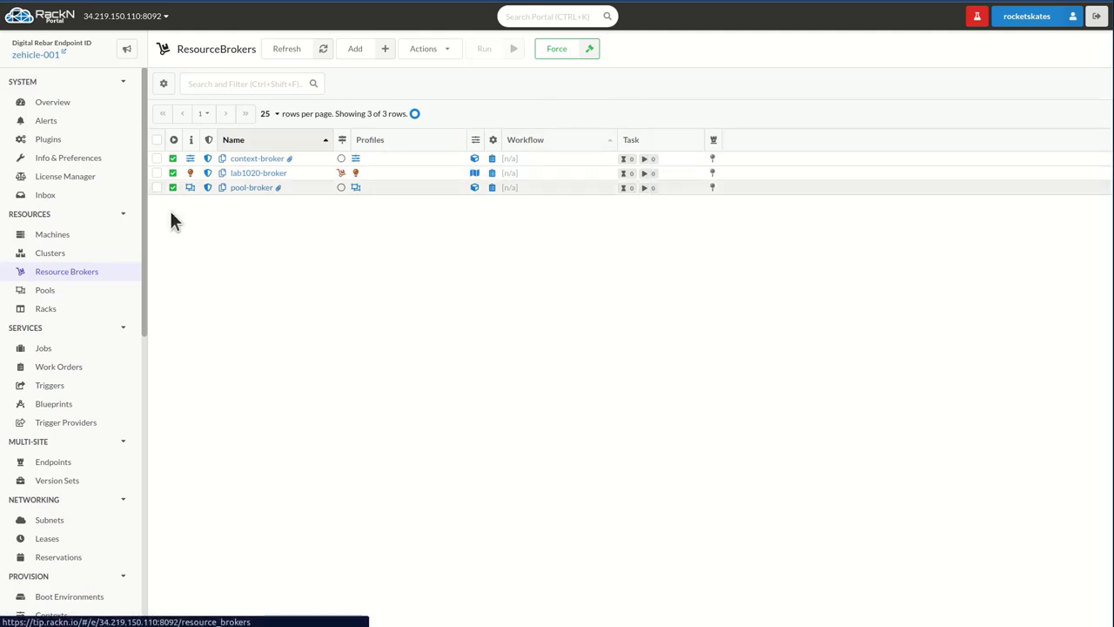
Examine the activity of machine lab1020-0 and close its details
{"action": "left_click", "coordinate": [42, 238]}
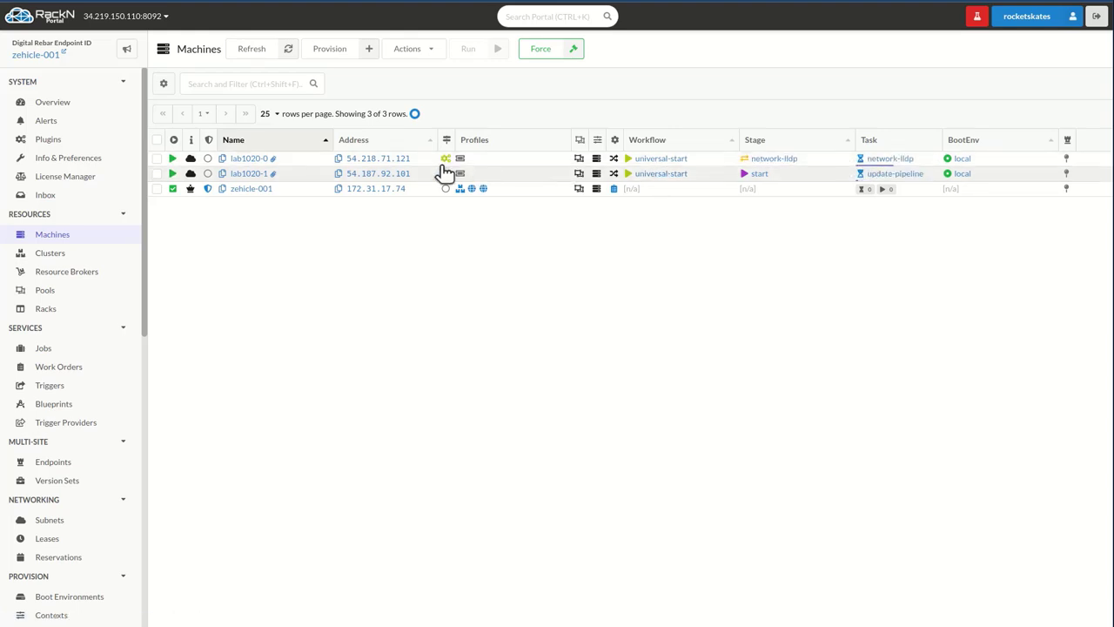
{"action": "left_click", "coordinate": [252, 159]}
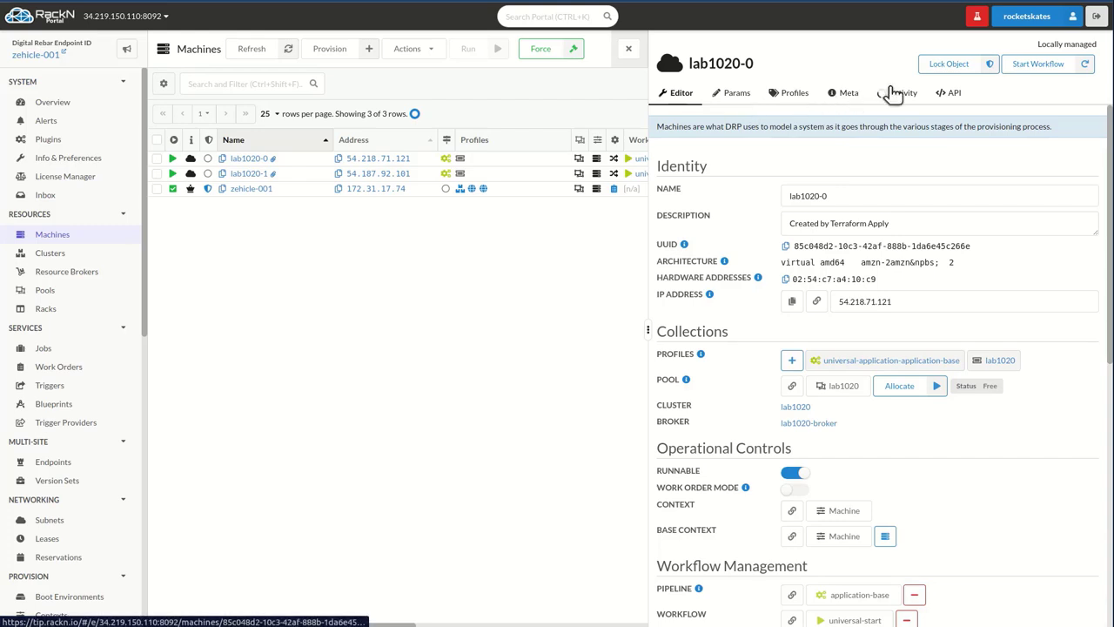
{"action": "left_click", "coordinate": [896, 93]}
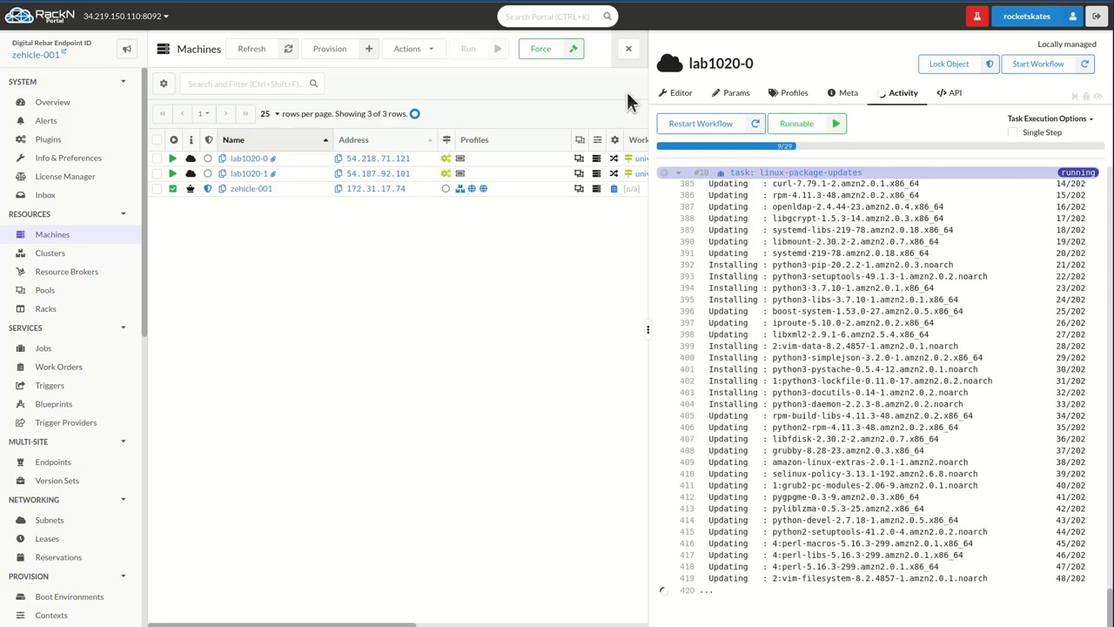
{"action": "left_click", "coordinate": [628, 49]}
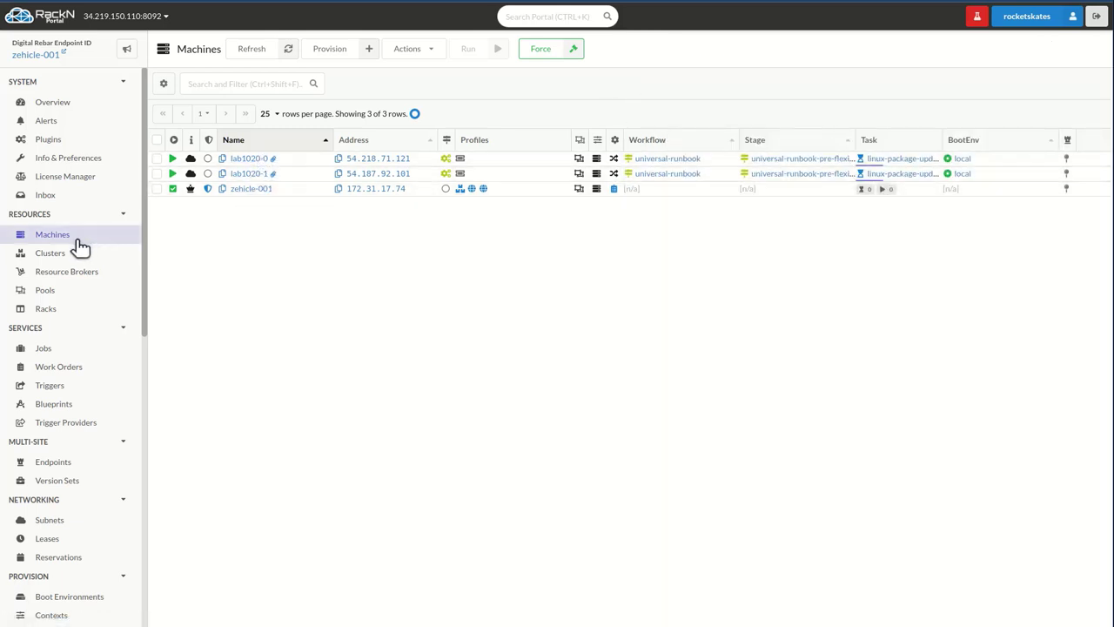
Check the lab1020 cluster's current task in the cluster list, and review the task activity of the newest work order
{"action": "left_click", "coordinate": [52, 255]}
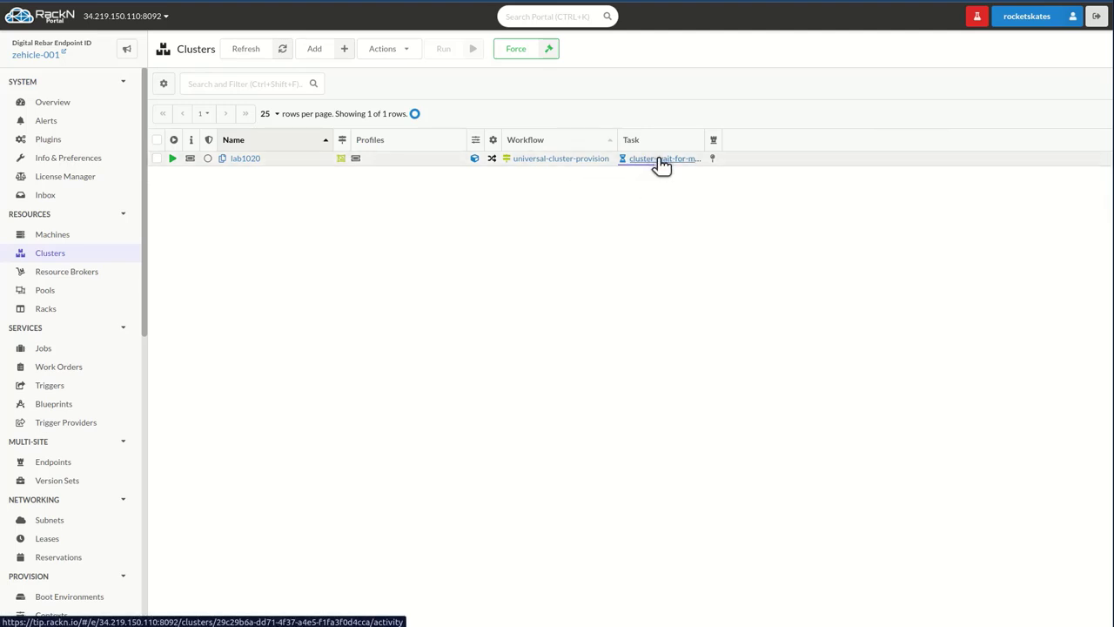
{"action": "left_click", "coordinate": [55, 369]}
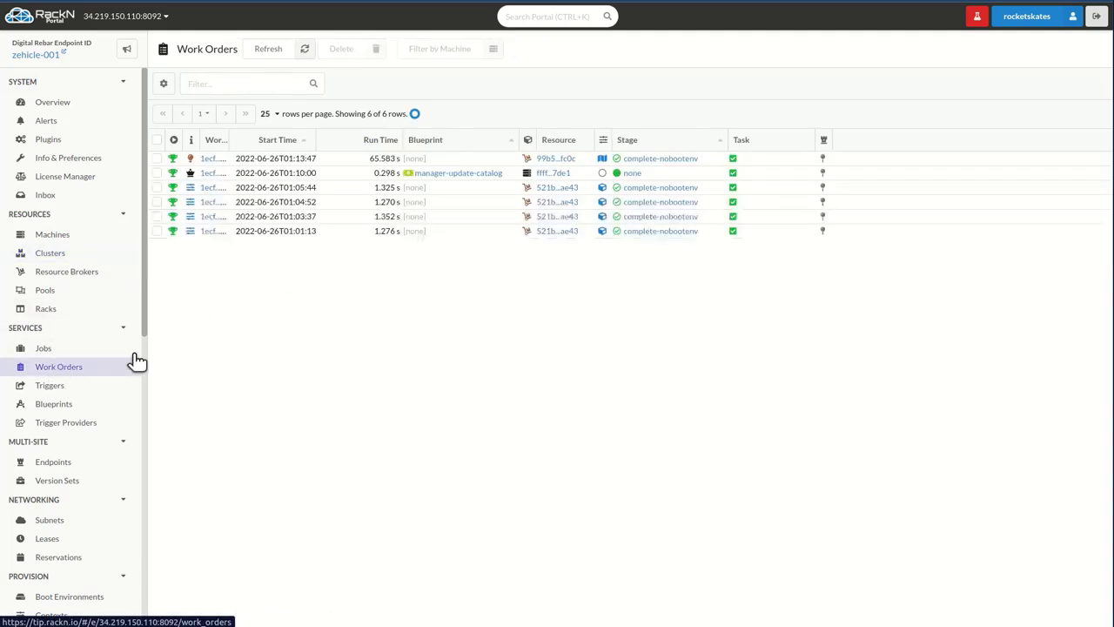
{"action": "left_click", "coordinate": [214, 161]}
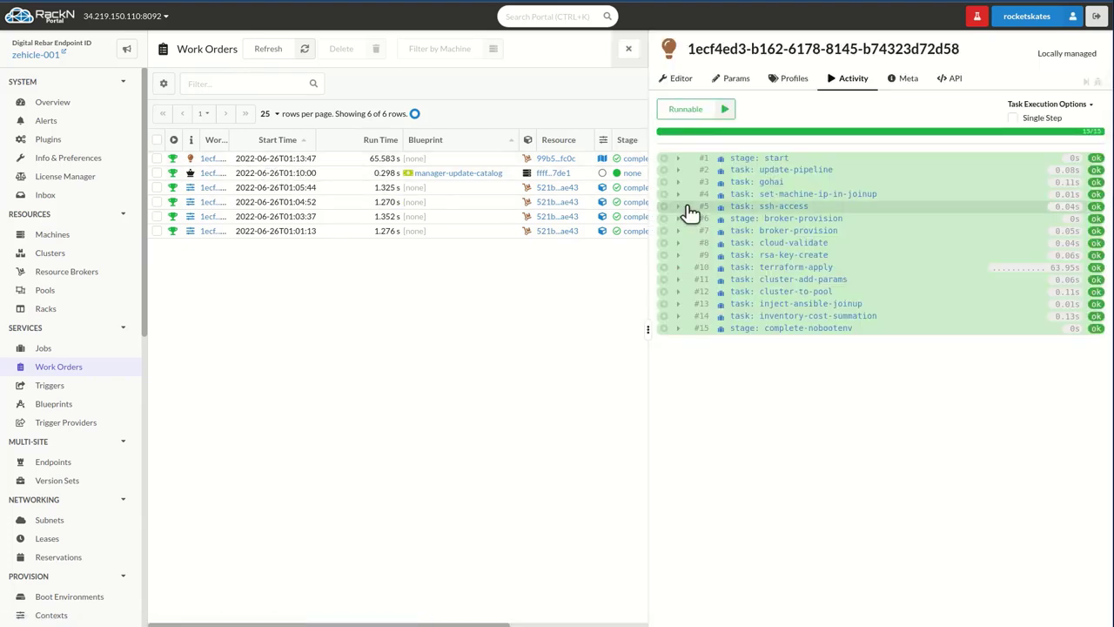
{"action": "left_click", "coordinate": [629, 48]}
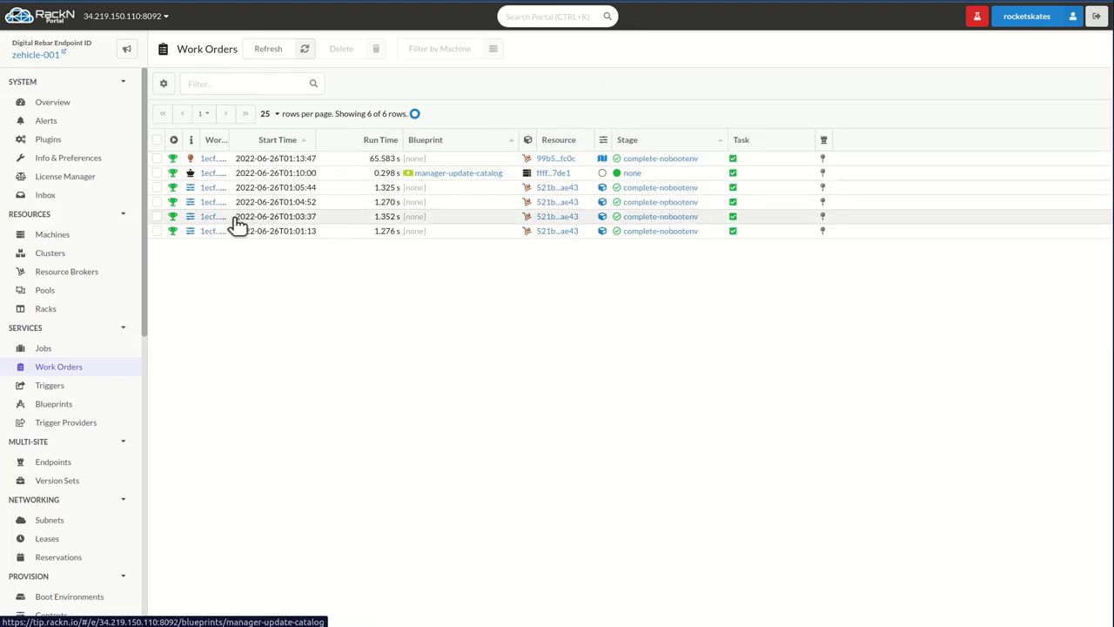
{"action": "left_click", "coordinate": [213, 160]}
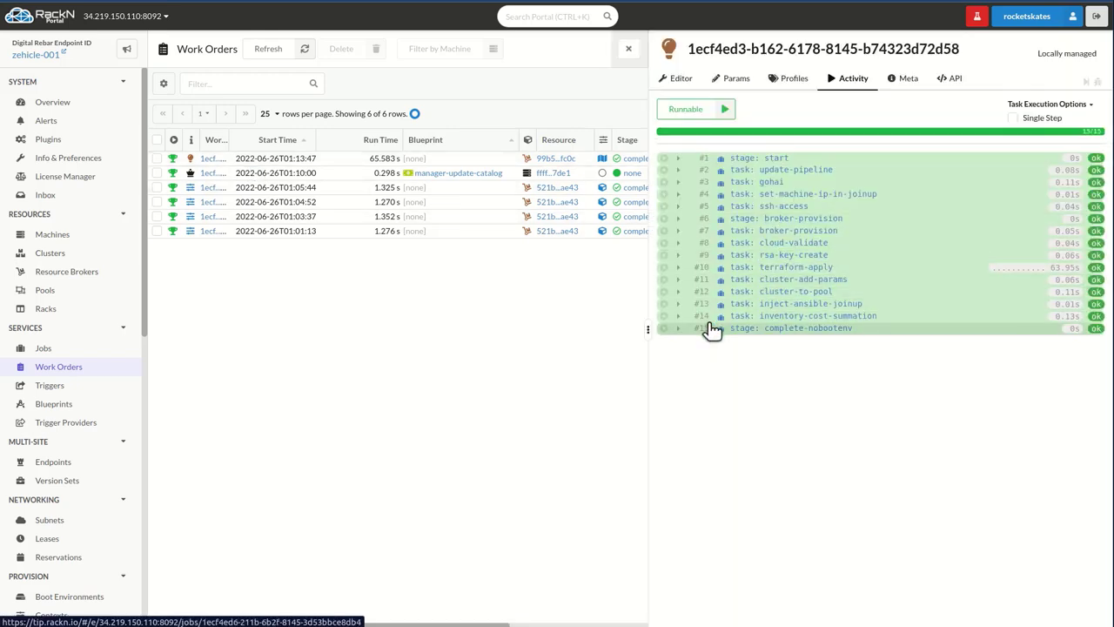
Open the lab1020 cluster's params and examine the Terraform state stored in broker/tfinfo
{"action": "left_click", "coordinate": [48, 258]}
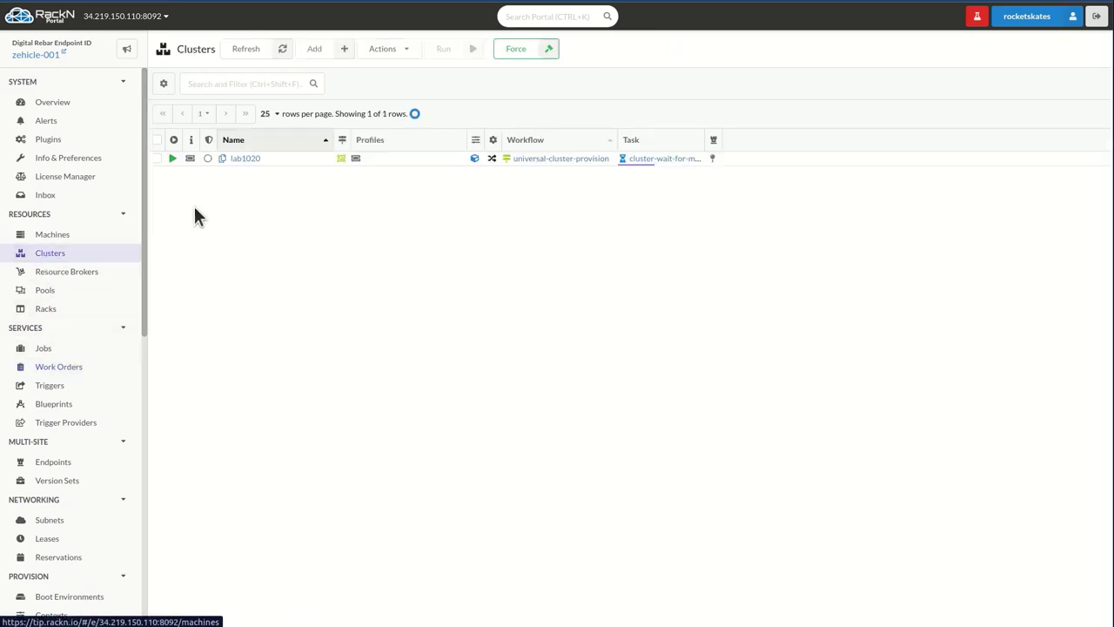
{"action": "left_click", "coordinate": [245, 160]}
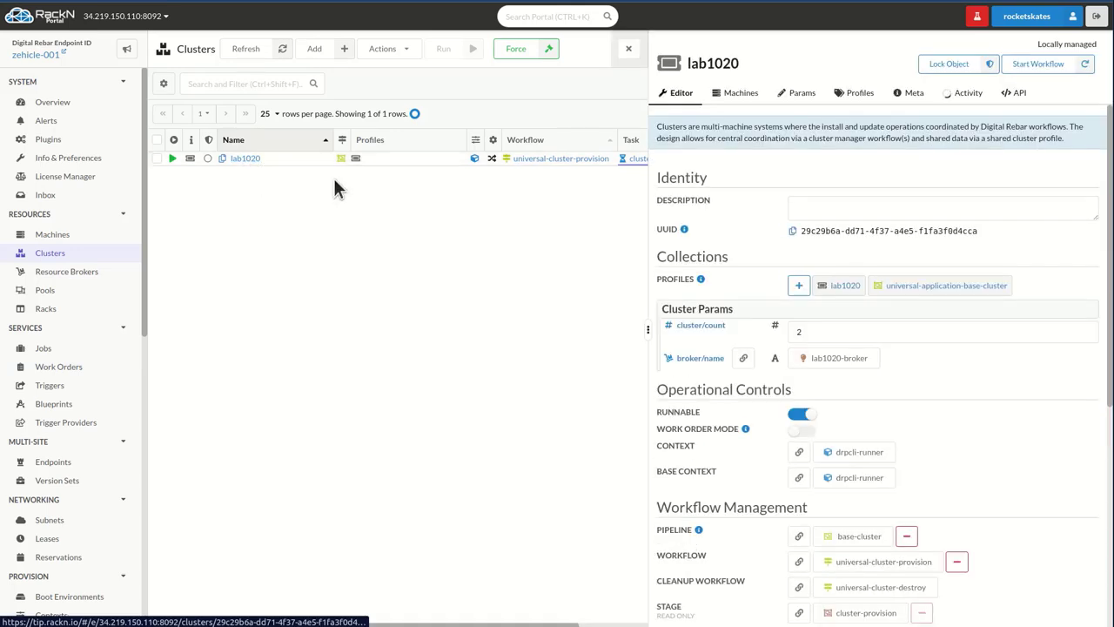
{"action": "left_click", "coordinate": [794, 94]}
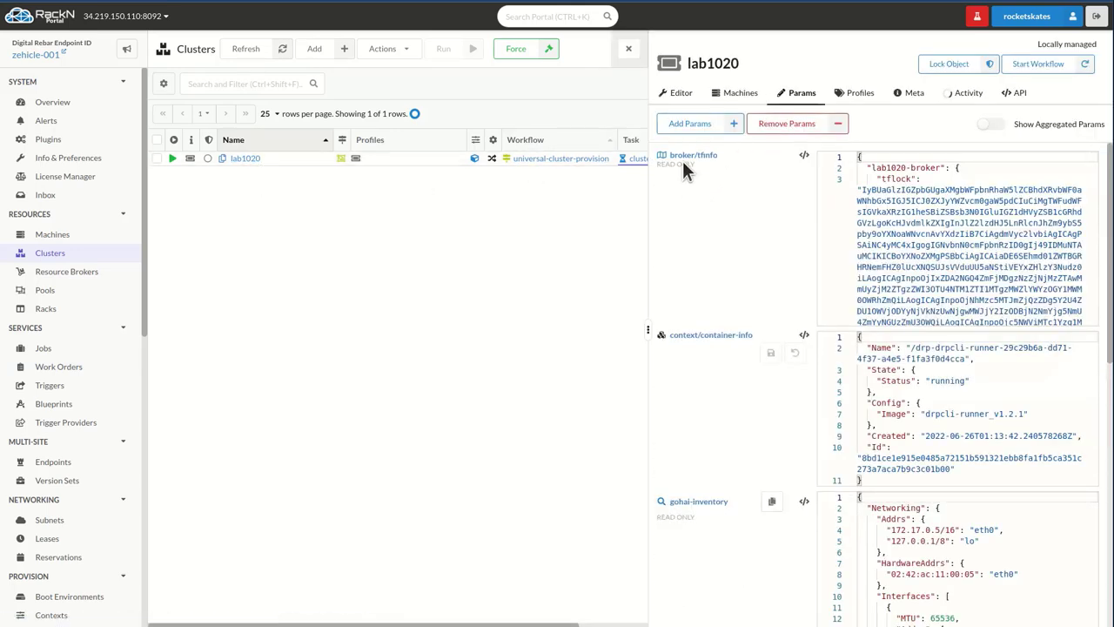
{"action": "scroll", "coordinate": [910, 233], "scroll_direction": "down", "scroll_amount": 5}
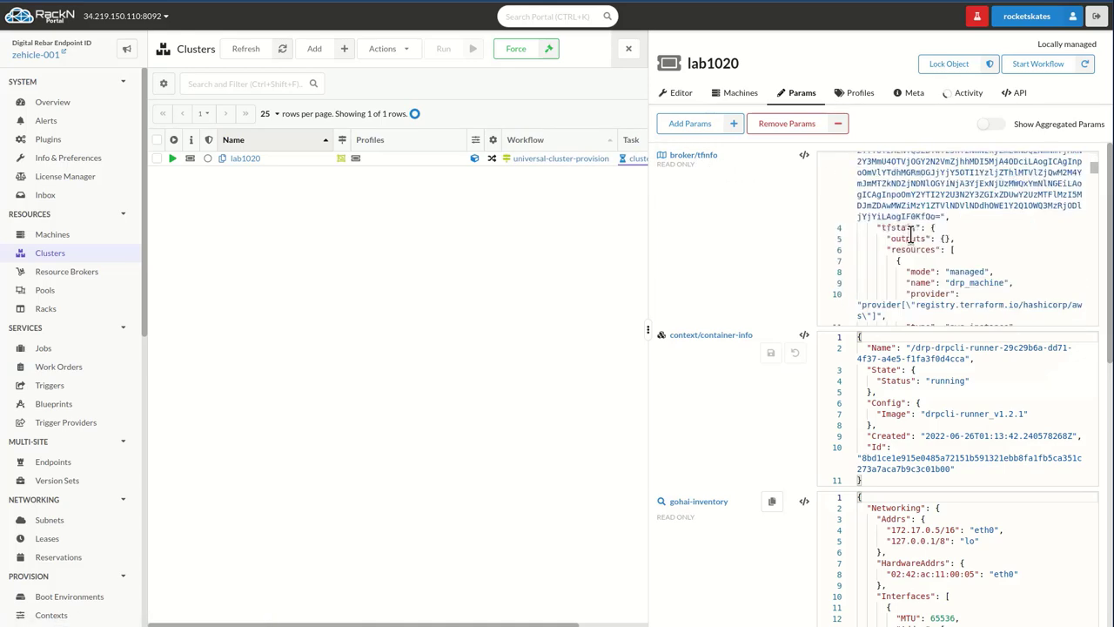
{"action": "scroll", "coordinate": [910, 233], "scroll_direction": "down", "scroll_amount": 1}
{"action": "scroll", "coordinate": [744, 200], "scroll_direction": "down", "scroll_amount": 1}
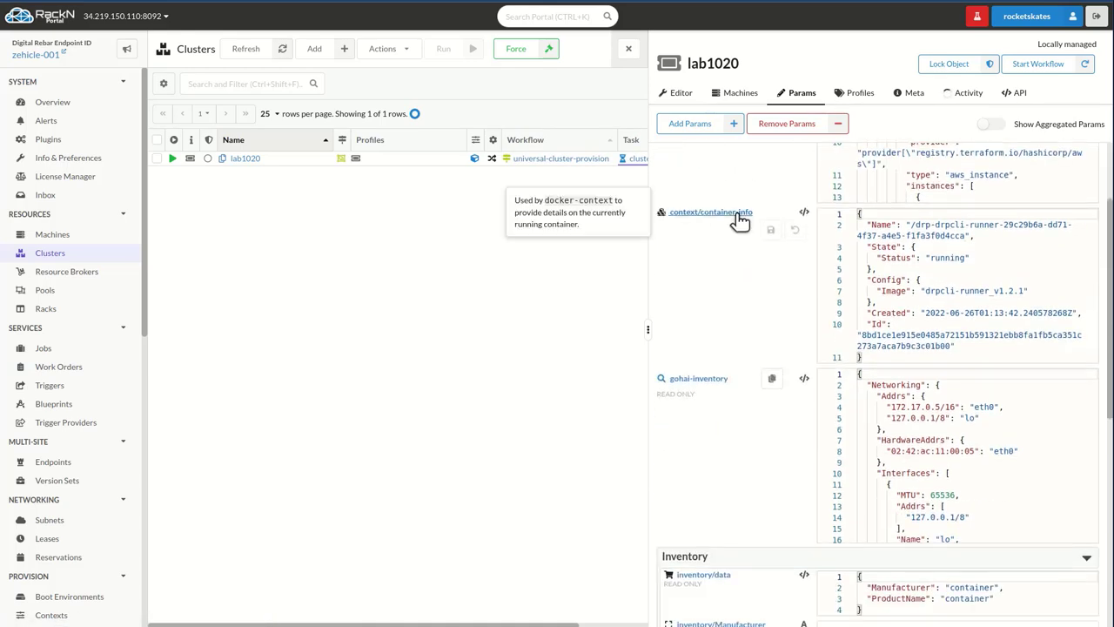
{"action": "scroll", "coordinate": [735, 213], "scroll_direction": "up", "scroll_amount": 1}
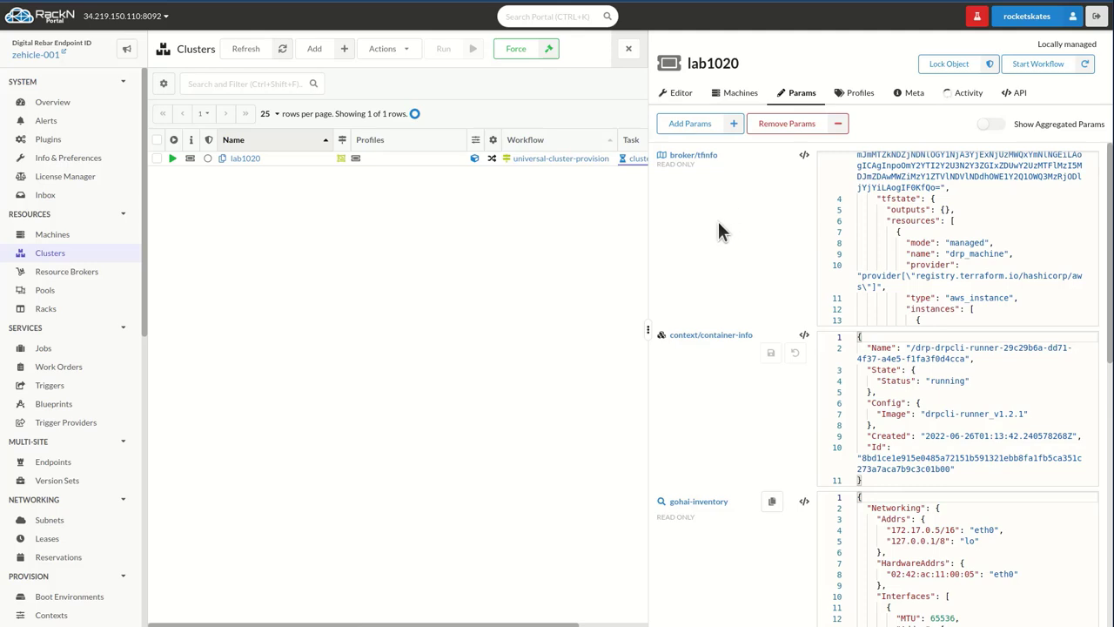
{"action": "scroll", "coordinate": [747, 352], "scroll_direction": "down", "scroll_amount": 1}
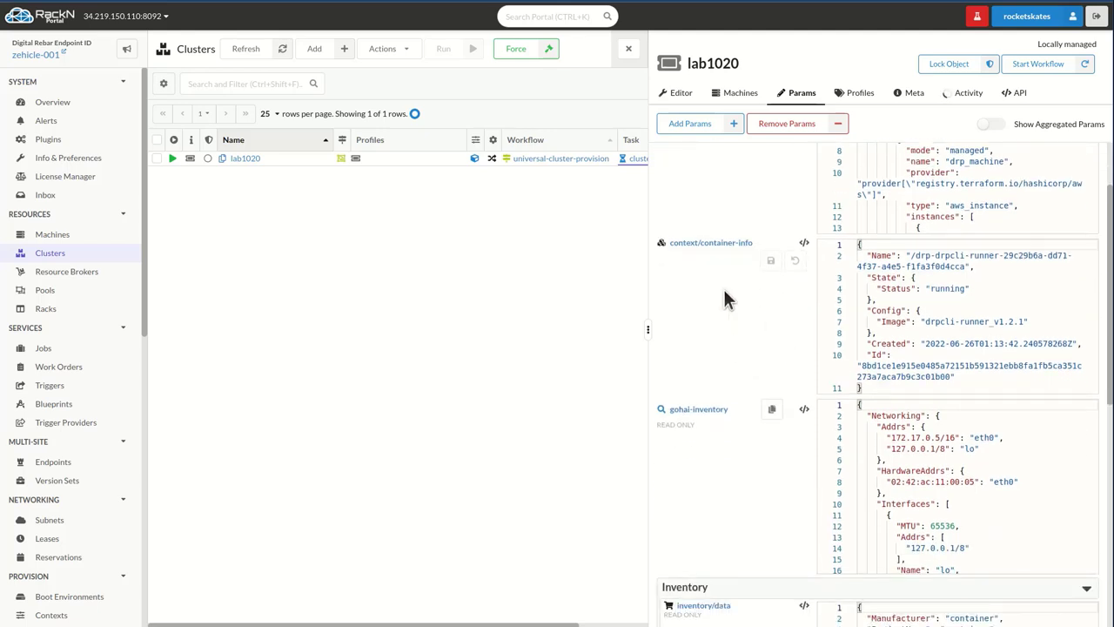
Review the aws_instance resource in the cluster's terraform/debug-plan-review param, and close the cluster's details after checking its editor
{"action": "scroll", "coordinate": [707, 369], "scroll_direction": "down", "scroll_amount": 4}
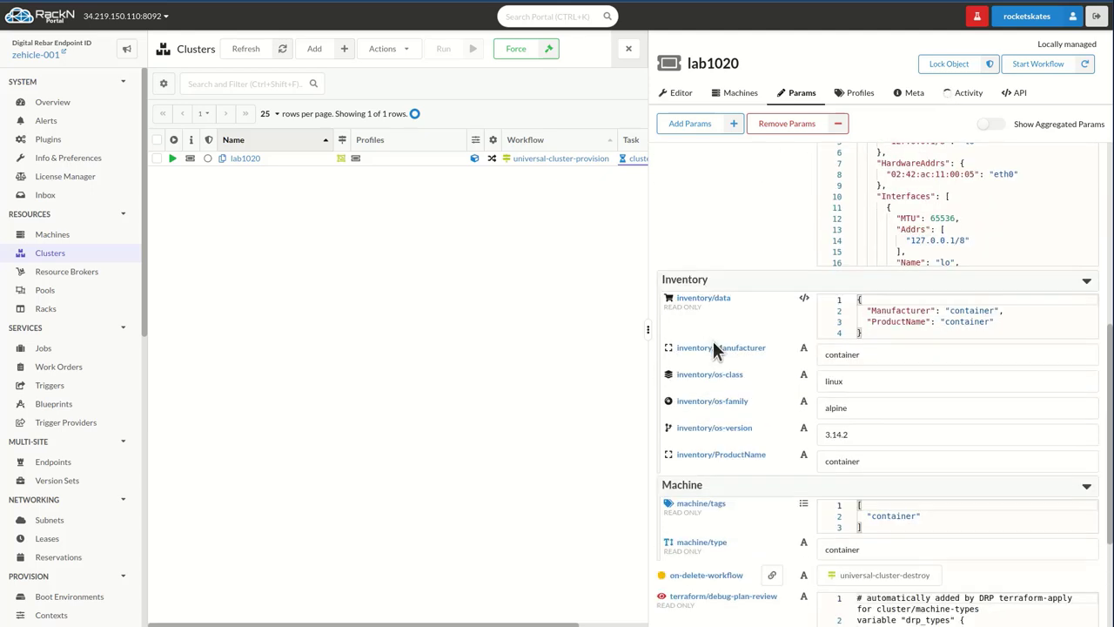
{"action": "scroll", "coordinate": [712, 368], "scroll_direction": "down", "scroll_amount": 2}
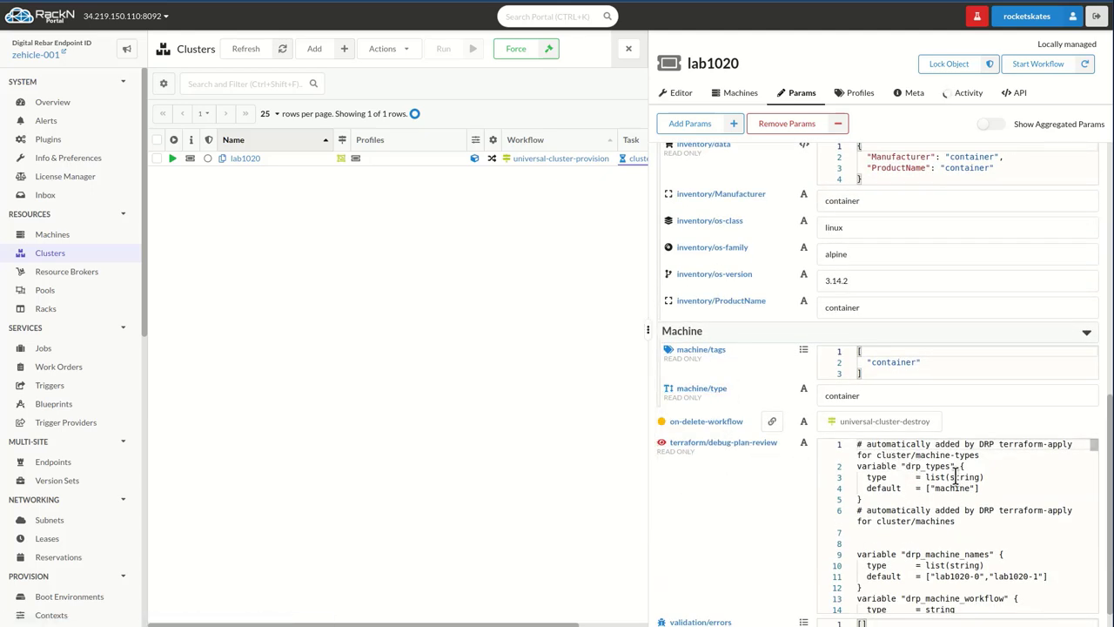
{"action": "left_click_drag", "start_coordinate": [1095, 445], "coordinate": [1098, 616]}
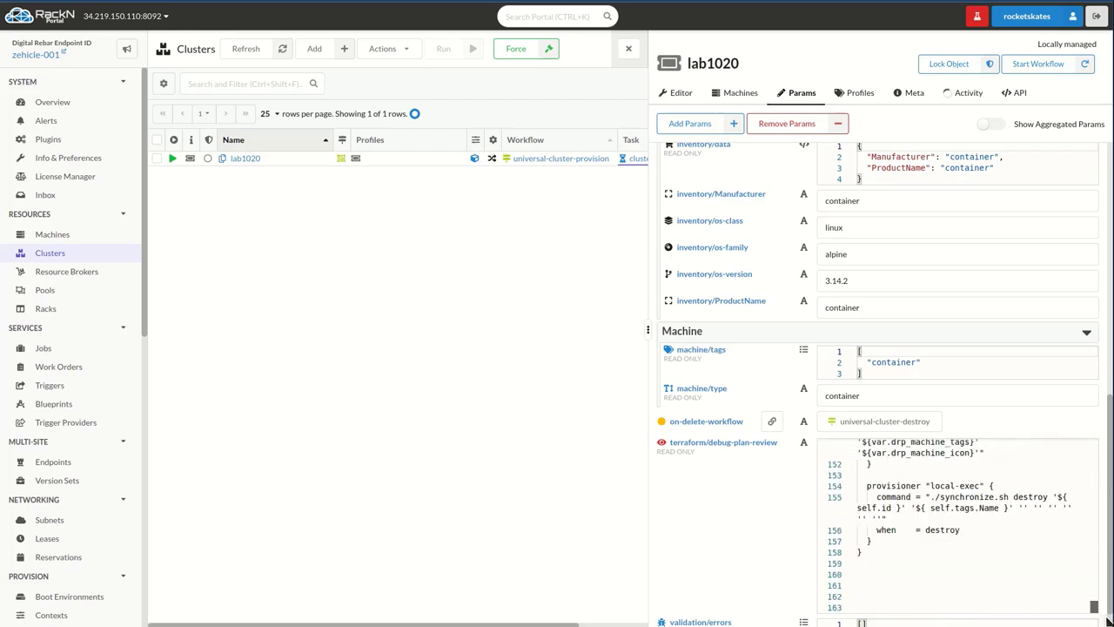
{"action": "scroll", "coordinate": [1007, 542], "scroll_direction": "up", "scroll_amount": 3}
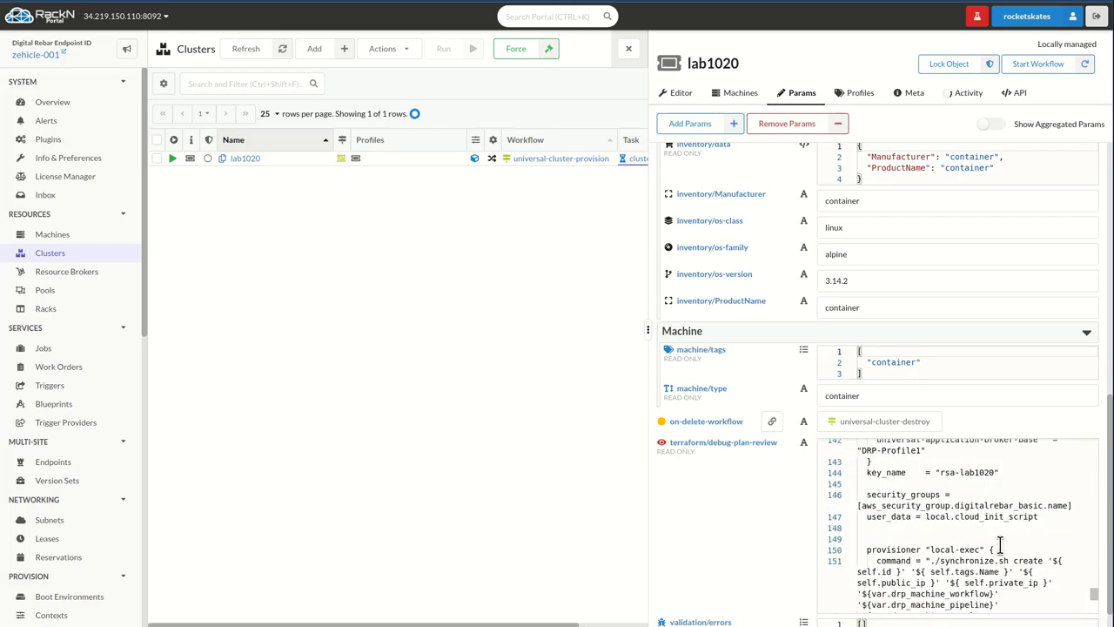
{"action": "scroll", "coordinate": [940, 536], "scroll_direction": "up", "scroll_amount": 4}
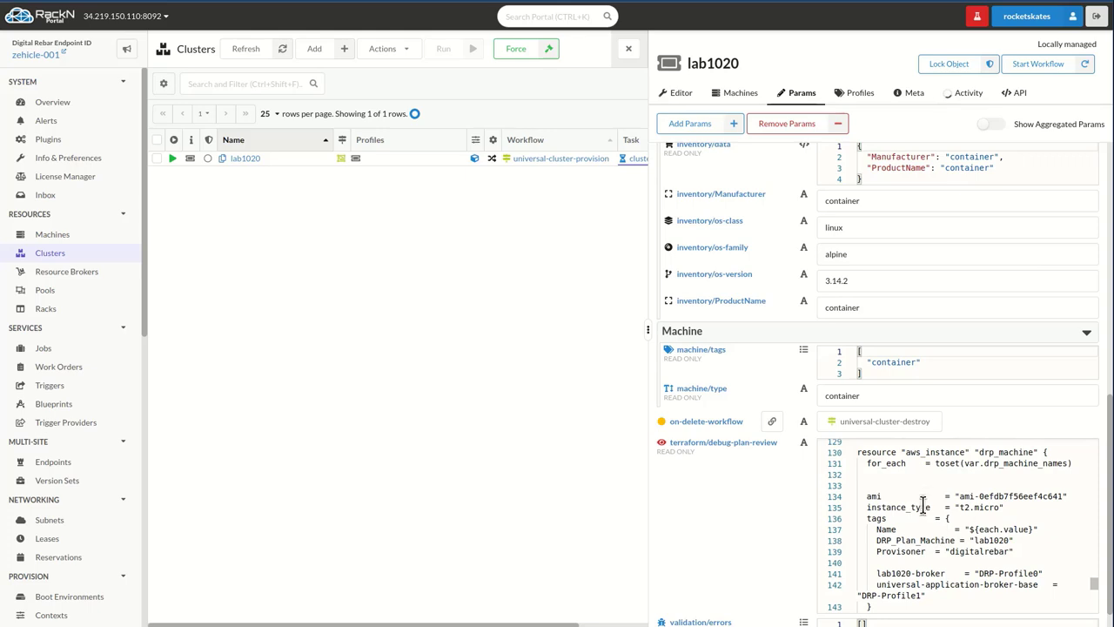
{"action": "left_click_drag", "start_coordinate": [903, 452], "coordinate": [1042, 561]}
{"action": "left_click", "coordinate": [1042, 561]}
{"action": "scroll", "coordinate": [1044, 557], "scroll_direction": "down", "scroll_amount": 2}
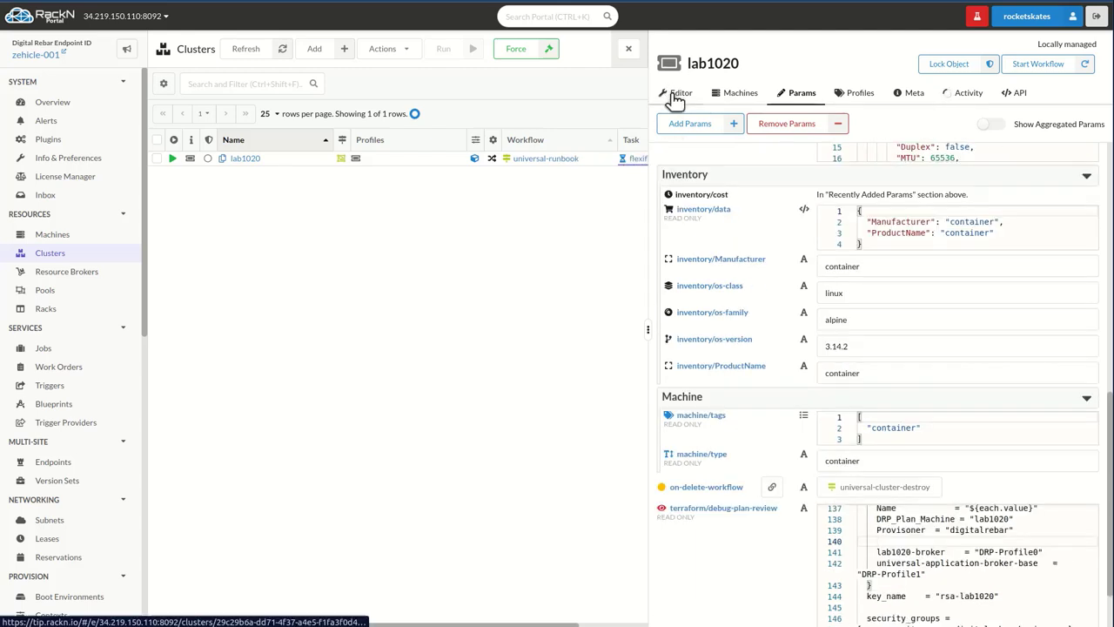
{"action": "left_click", "coordinate": [677, 96]}
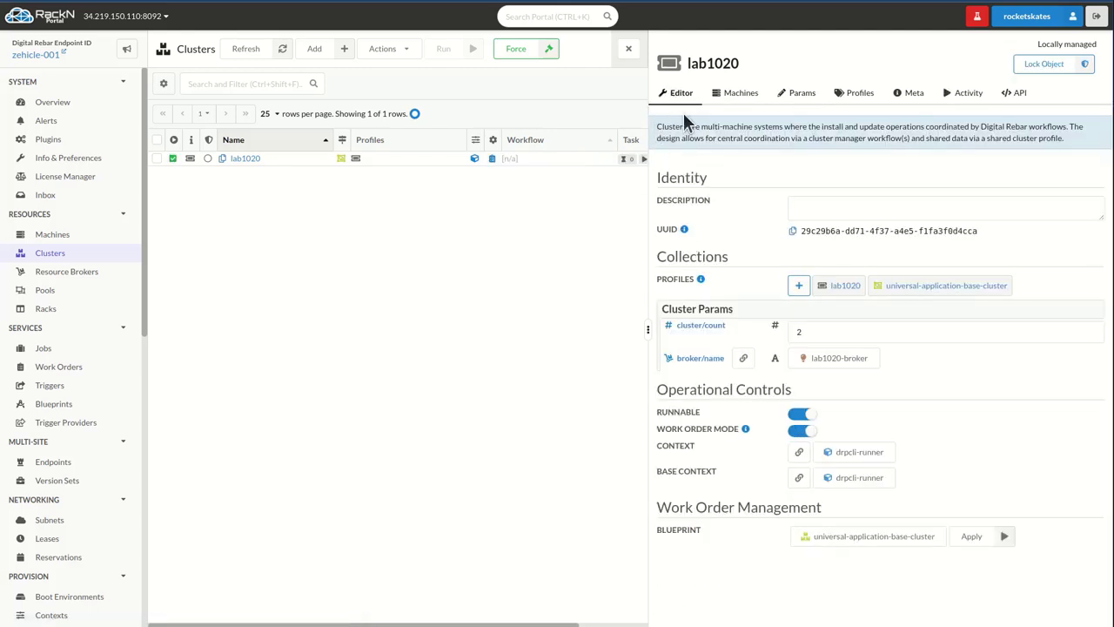
{"action": "left_click", "coordinate": [629, 52]}
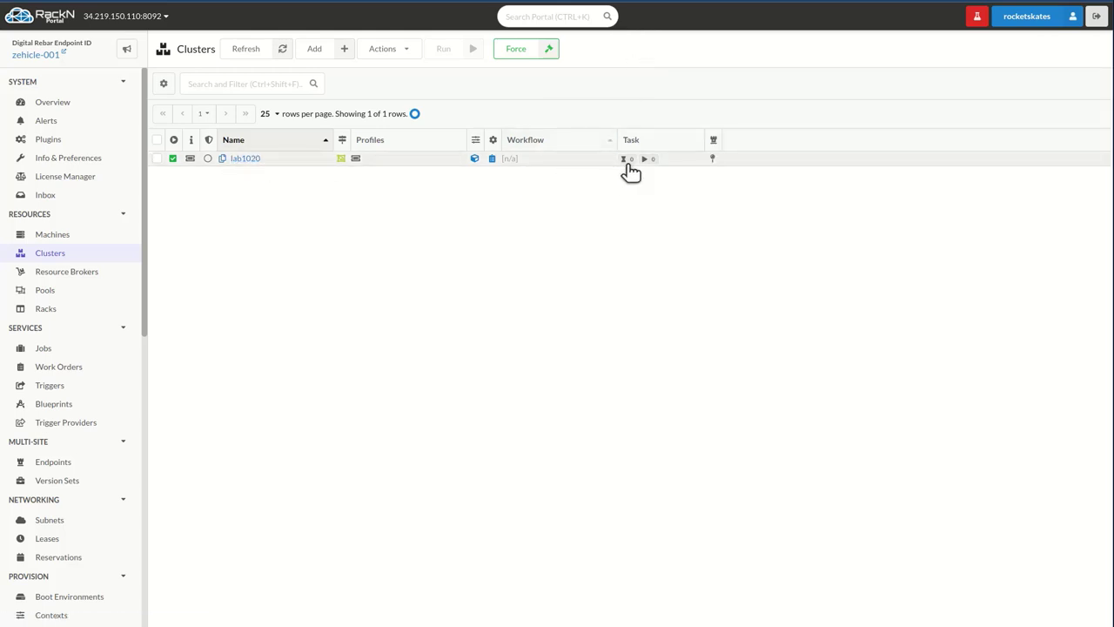
Check the inventory/cost param of the lab1020 cluster
{"action": "left_click", "coordinate": [245, 160]}
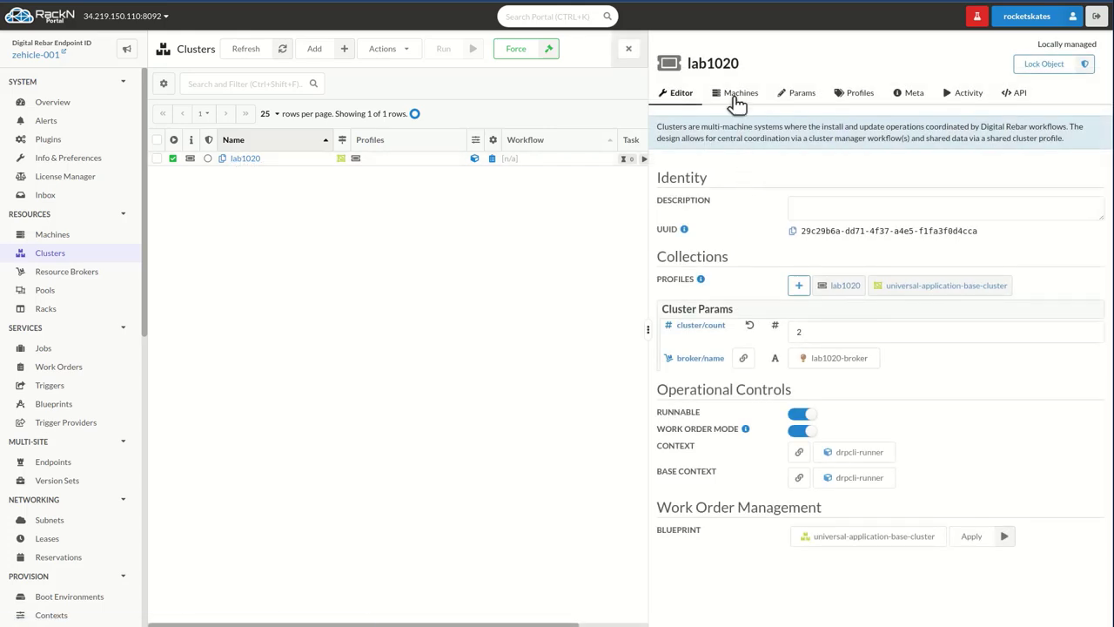
{"action": "left_click", "coordinate": [793, 97]}
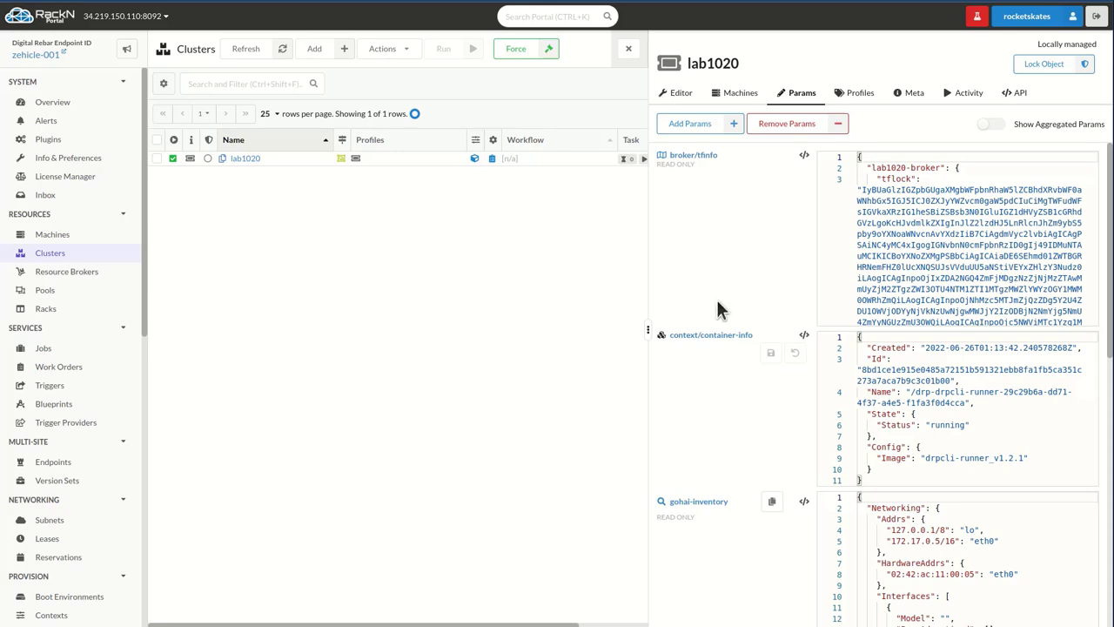
{"action": "scroll", "coordinate": [718, 309], "scroll_direction": "down", "scroll_amount": 5}
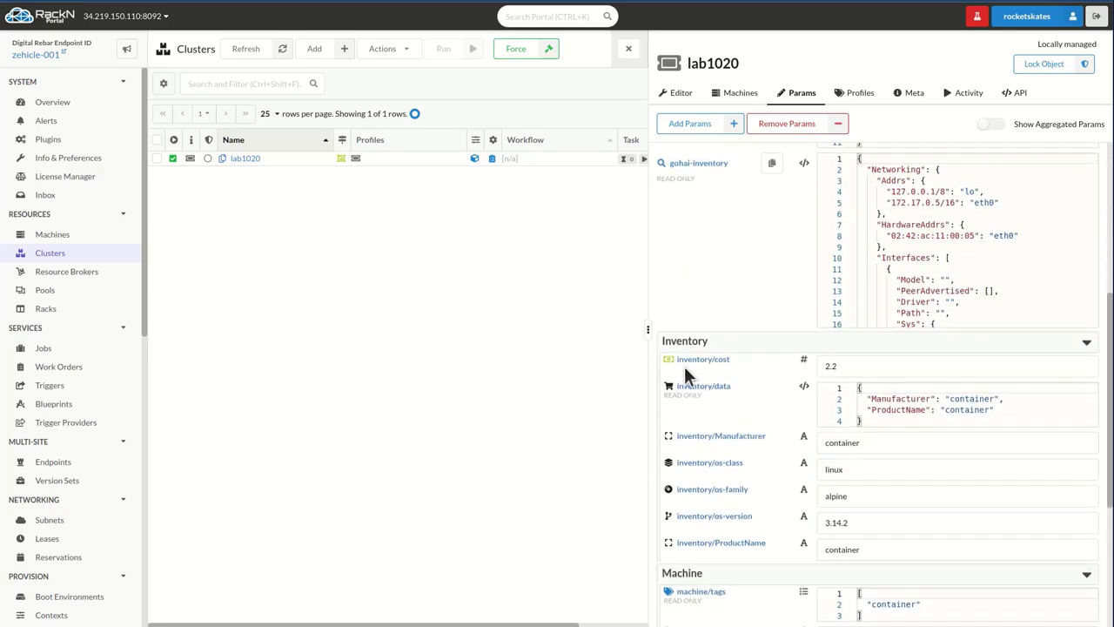
{"action": "left_click", "coordinate": [863, 367]}
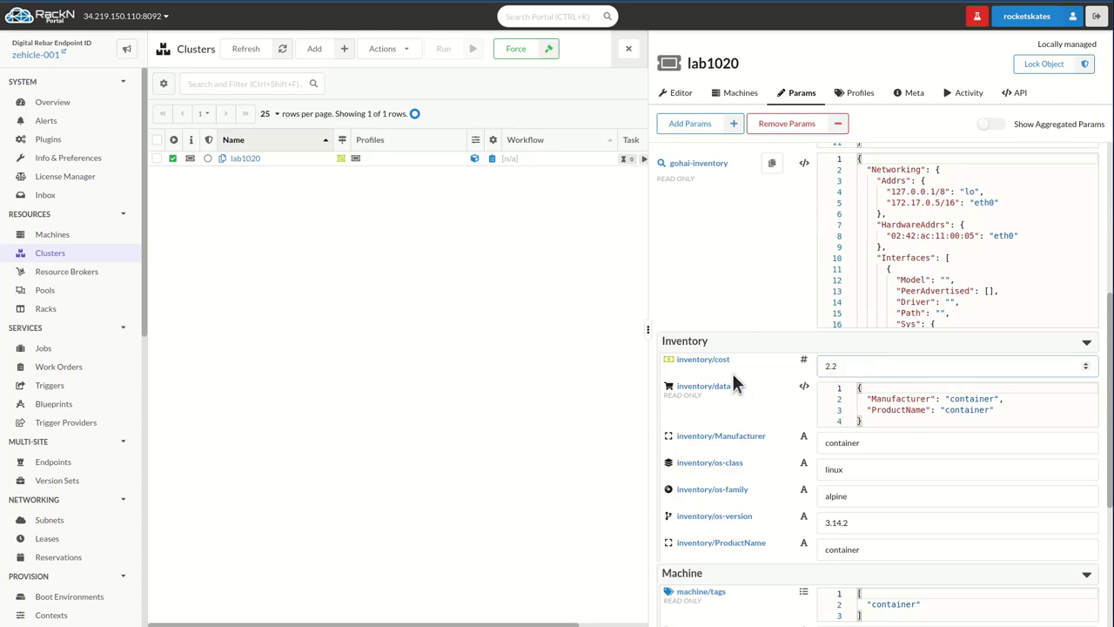
Review the machine cost and cluster cost of lab1020 in the system overview
{"action": "left_click", "coordinate": [50, 105]}
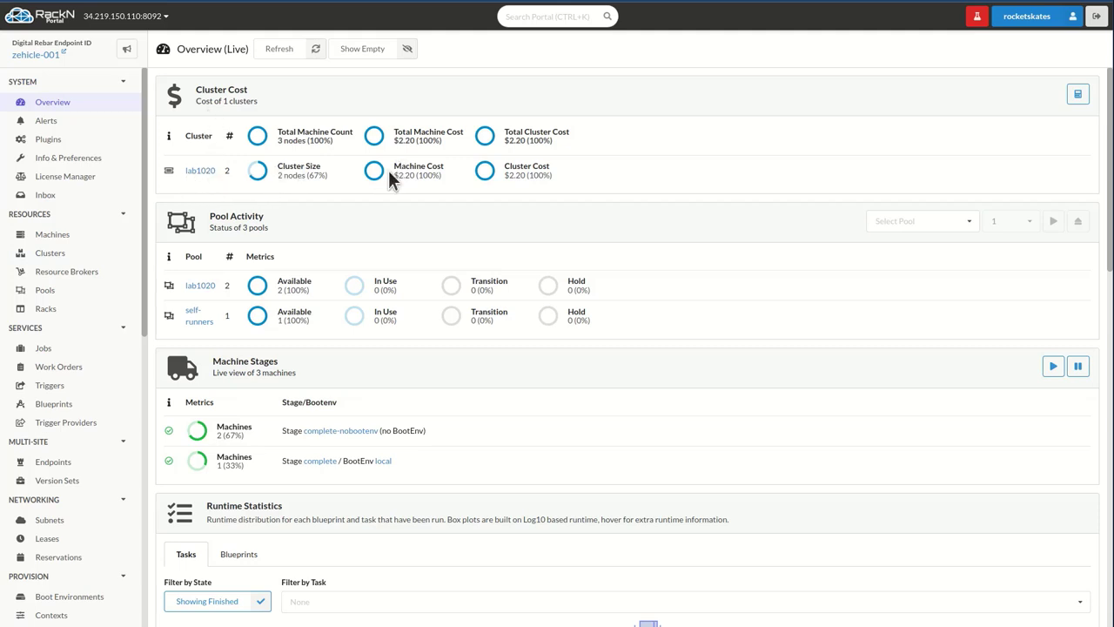
{"action": "left_click_drag", "start_coordinate": [392, 181], "coordinate": [442, 176]}
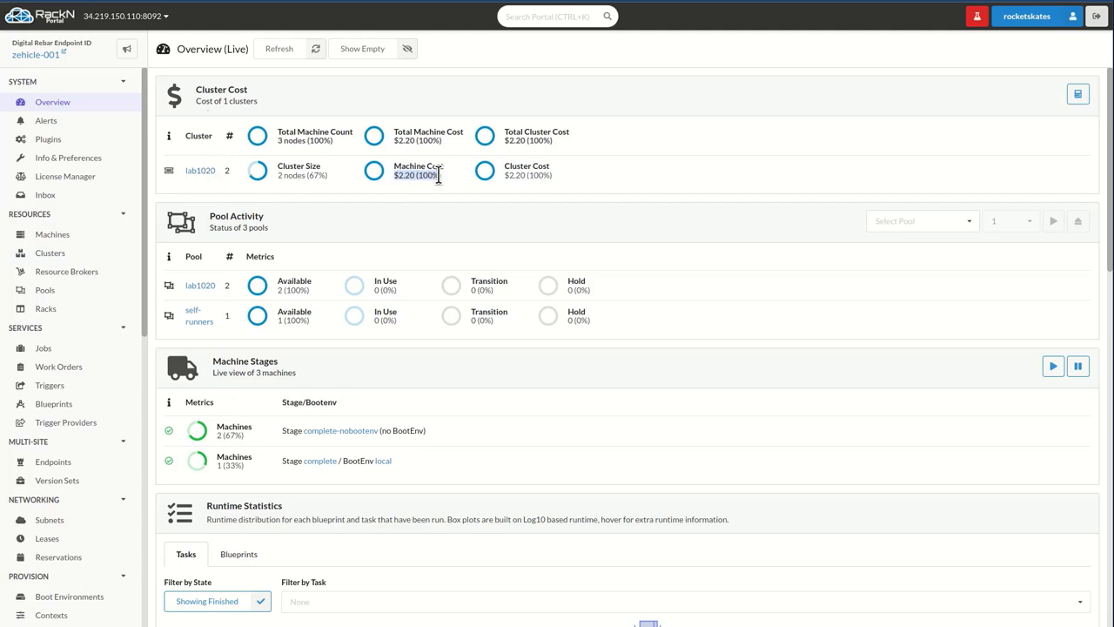
{"action": "left_click", "coordinate": [565, 179]}
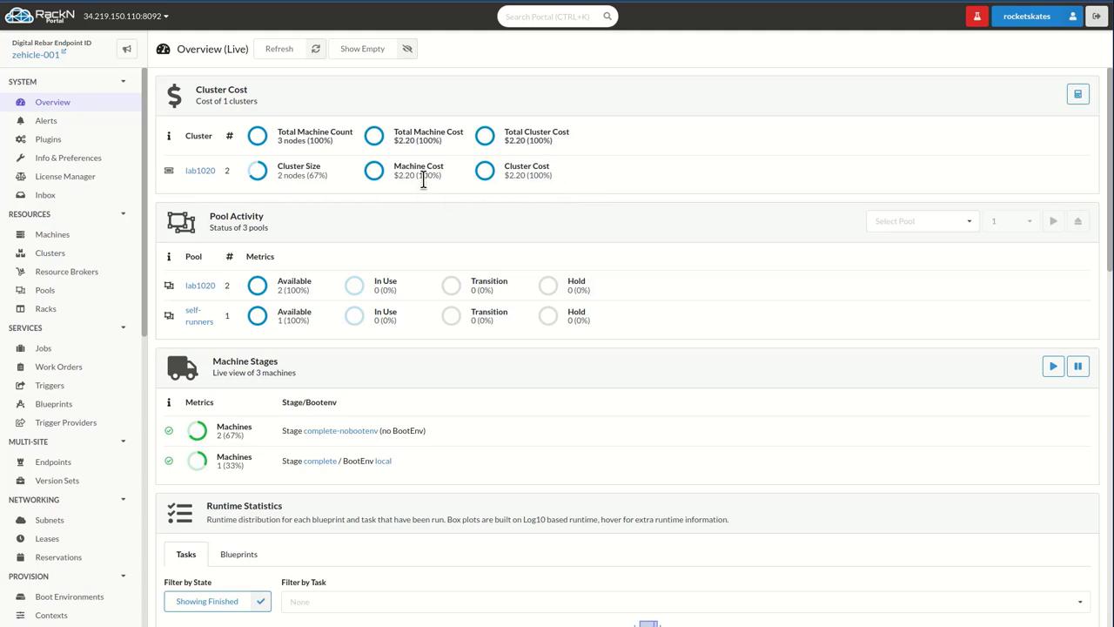
{"action": "left_click_drag", "start_coordinate": [570, 182], "coordinate": [505, 177]}
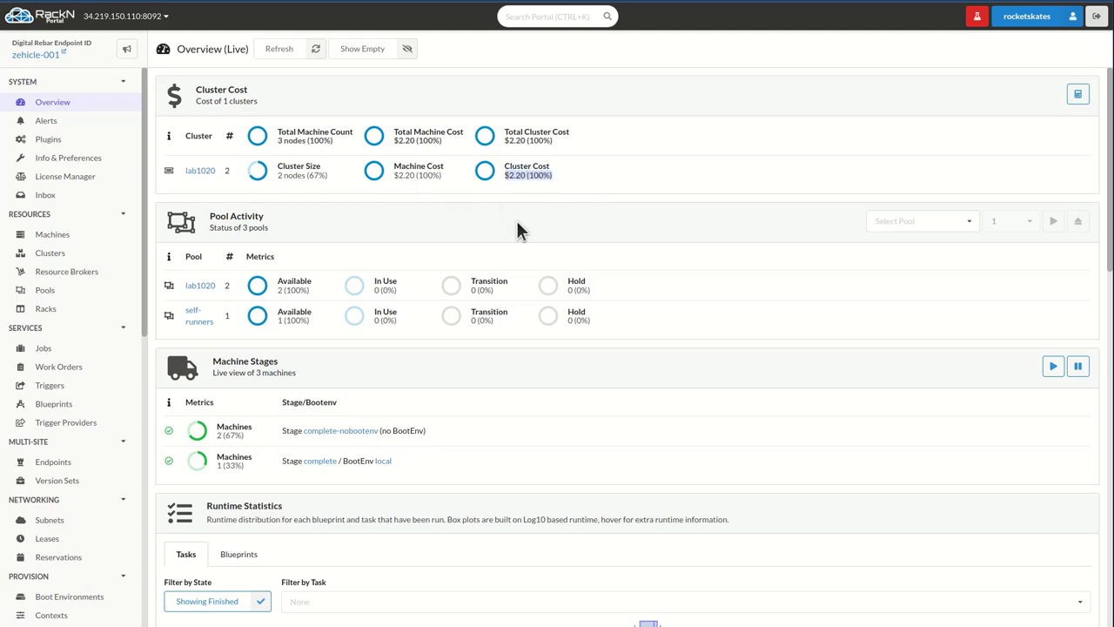
Set the lab1020 cluster's cluster/count to 1 and apply the universal-application-base-cluster blueprint
{"action": "left_click", "coordinate": [56, 257]}
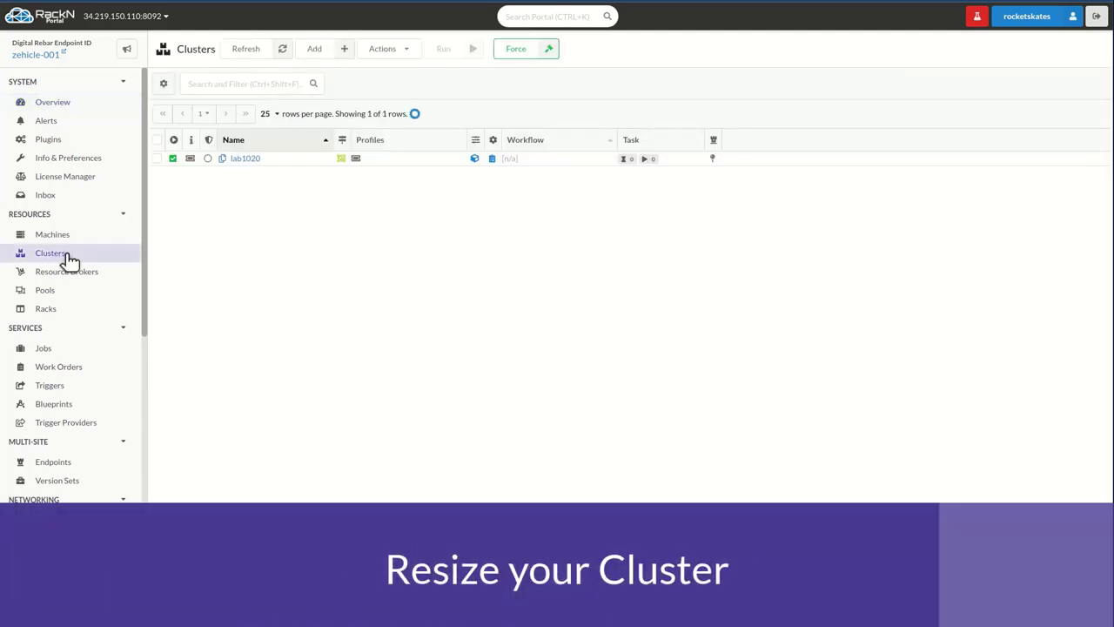
{"action": "left_click", "coordinate": [245, 159]}
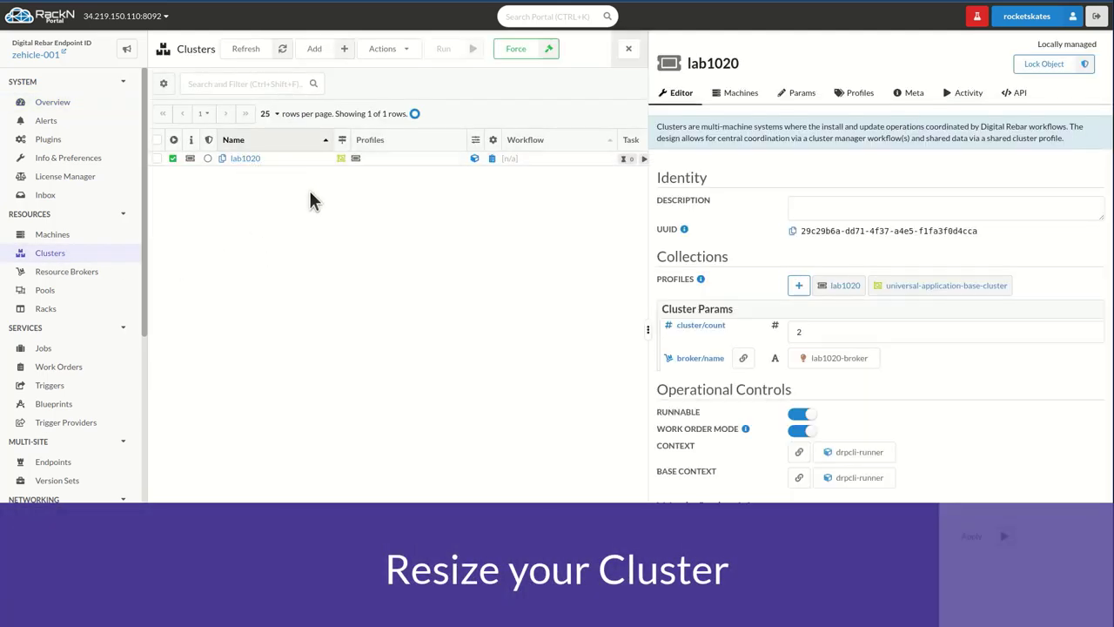
{"action": "left_click", "coordinate": [823, 332]}
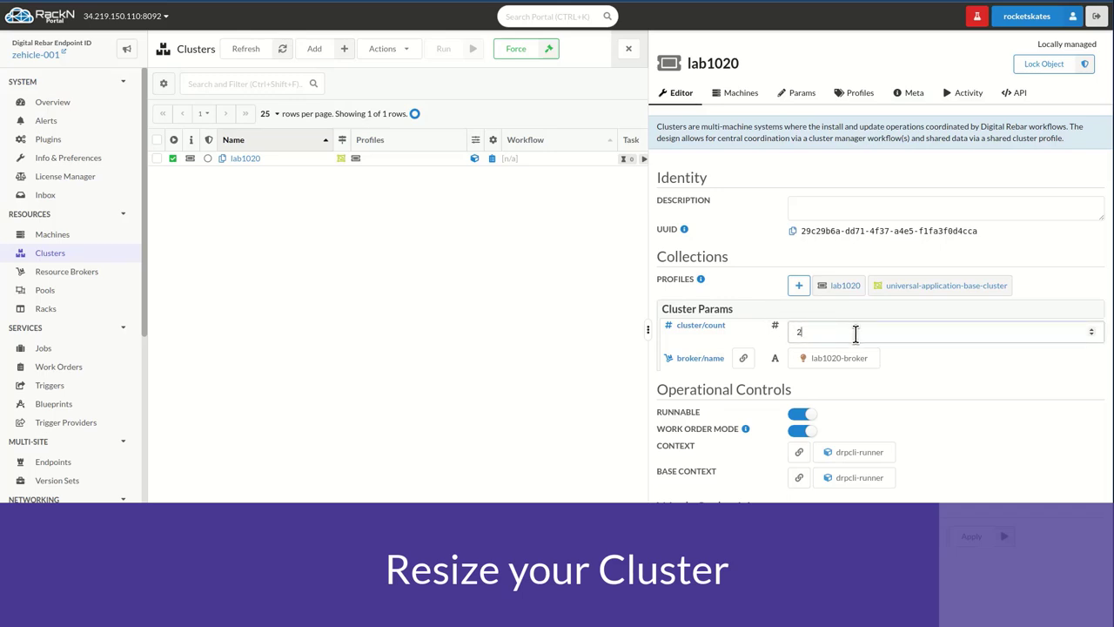
{"action": "key", "text": "BackSpace"}
{"action": "type", "text": "1"}
{"action": "left_click", "coordinate": [918, 374]}
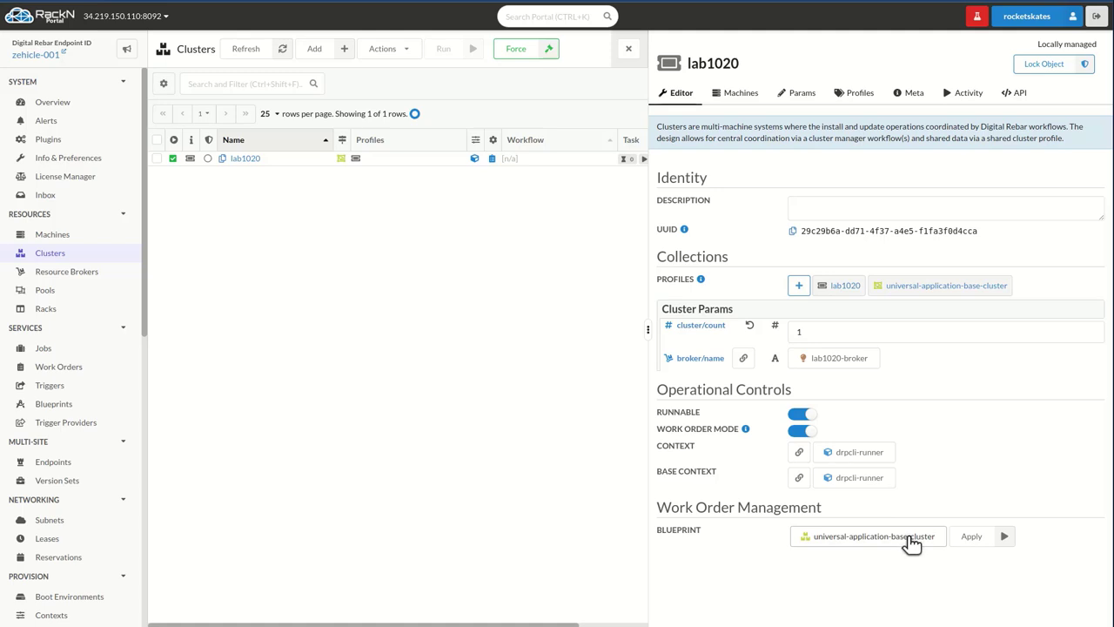
{"action": "left_click", "coordinate": [972, 537]}
Open the cluster's running work order from its activity and read the cluster-provision task log
{"action": "left_click", "coordinate": [966, 94]}
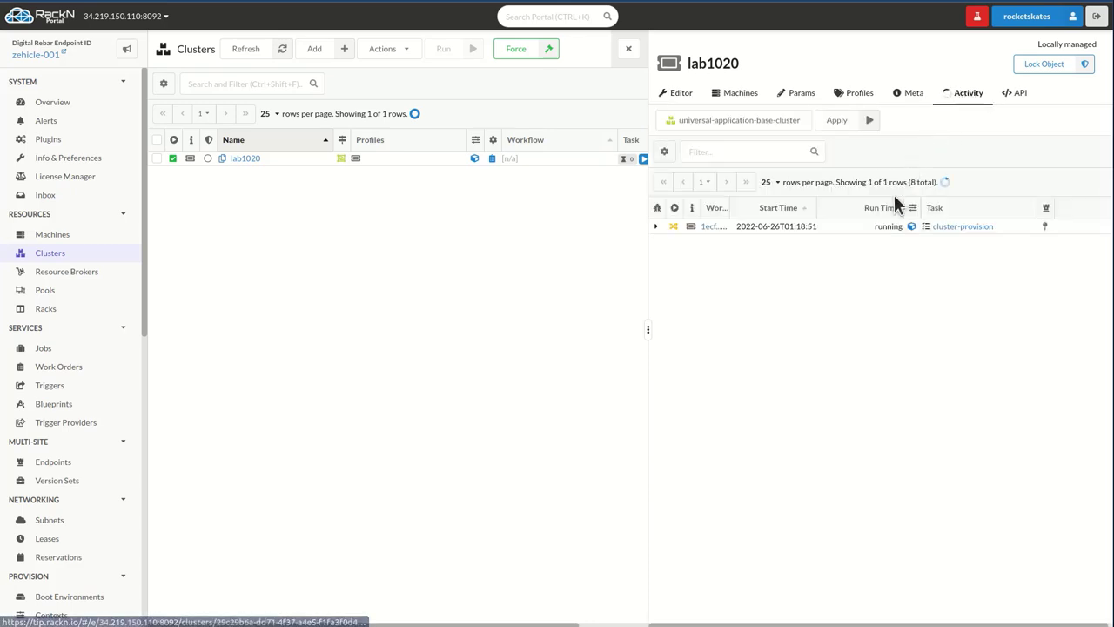
{"action": "left_click", "coordinate": [714, 228]}
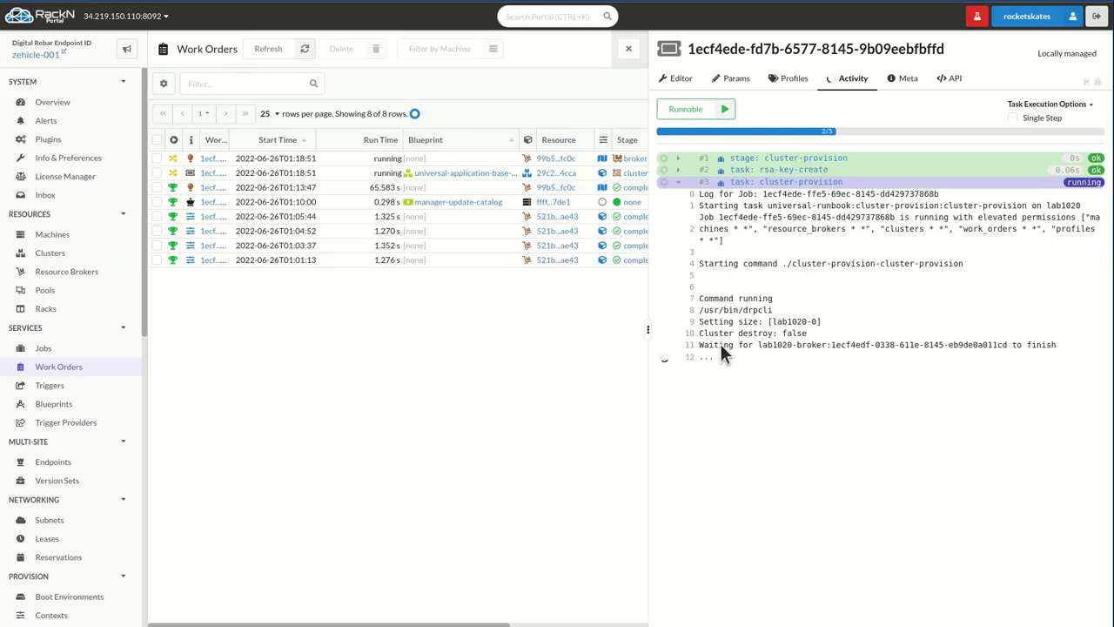
{"action": "left_click_drag", "start_coordinate": [720, 348], "coordinate": [896, 348]}
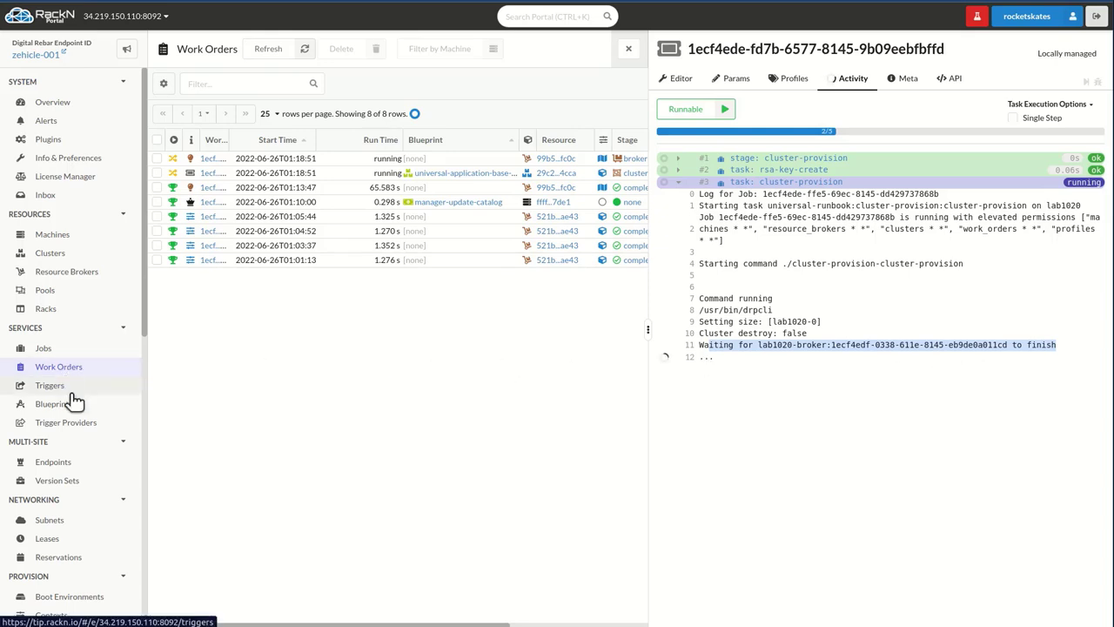
Read the terraform-apply log in lab1020-broker's running work order, close it, and check the machine list
{"action": "left_click", "coordinate": [48, 273]}
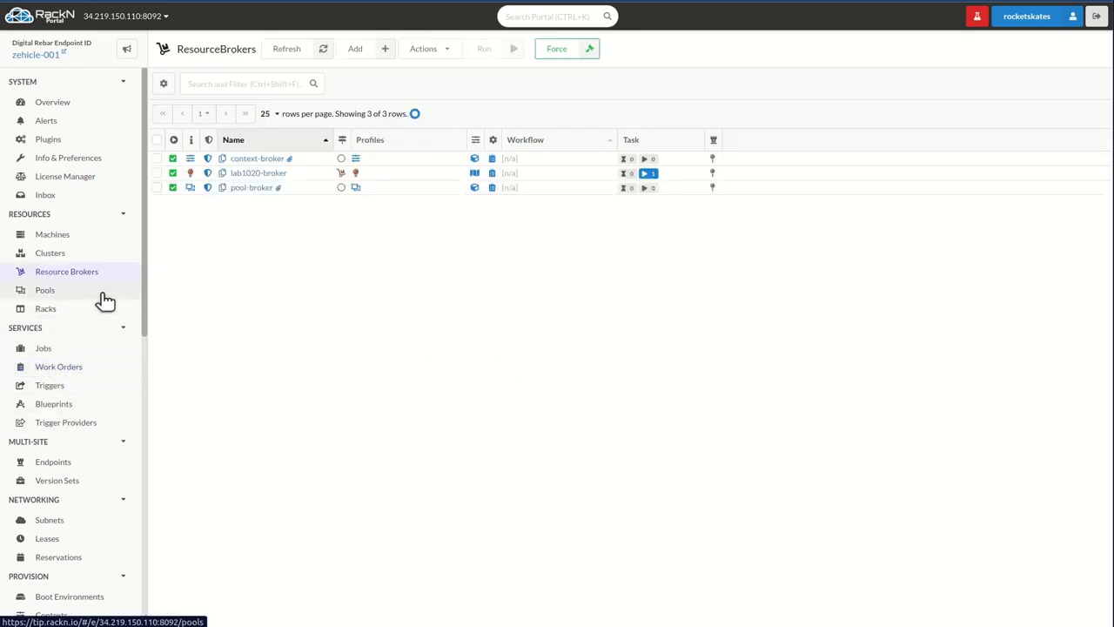
{"action": "left_click", "coordinate": [253, 173]}
{"action": "left_click", "coordinate": [961, 94]}
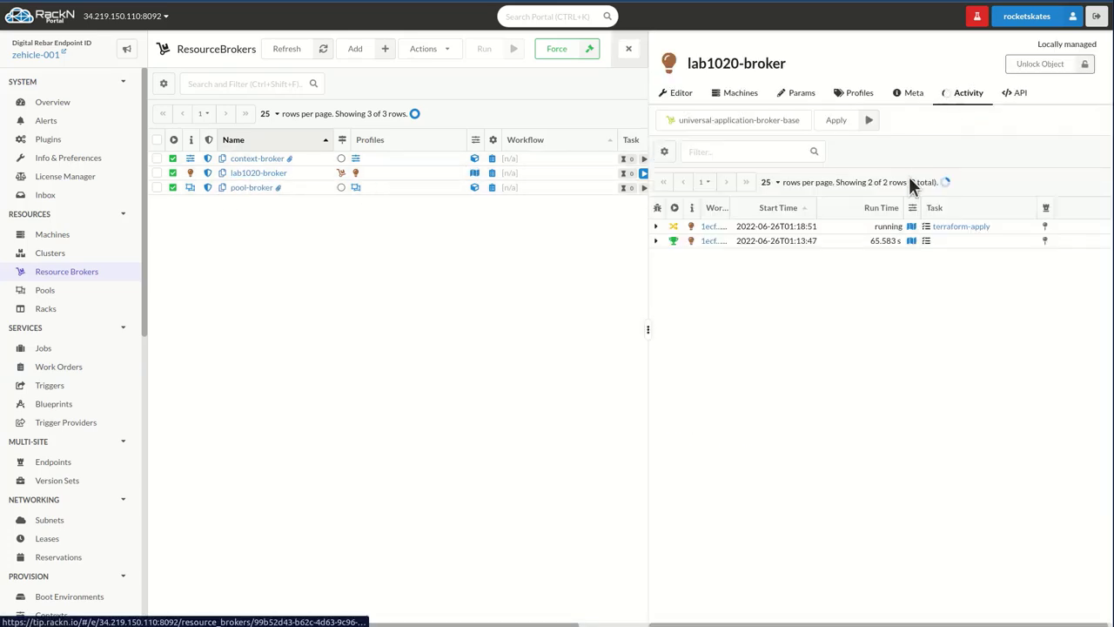
{"action": "left_click", "coordinate": [710, 227]}
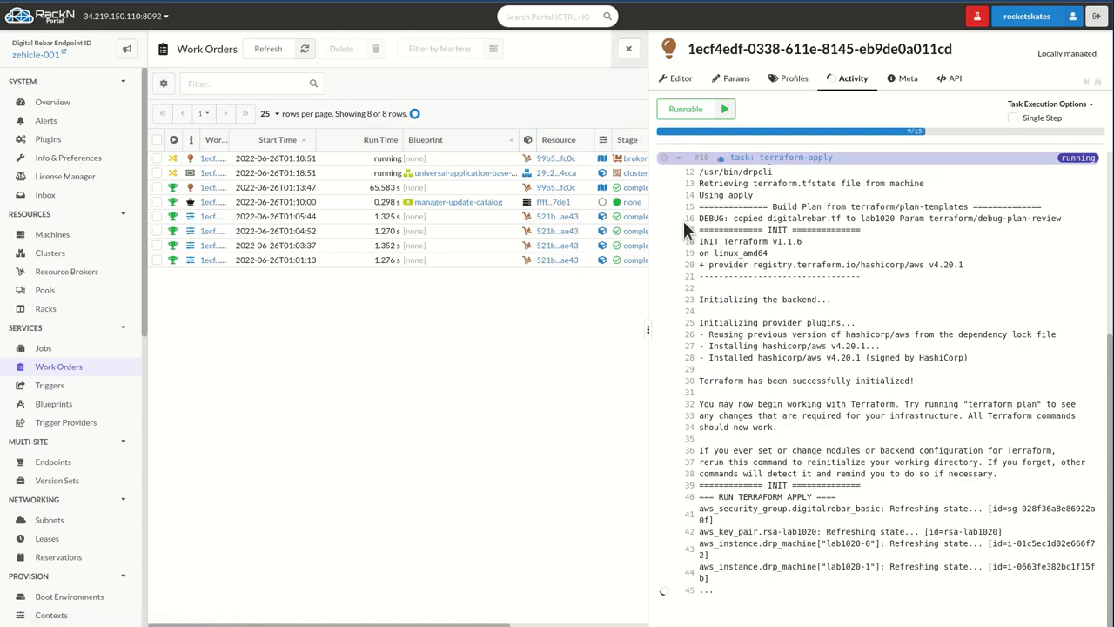
{"action": "left_click", "coordinate": [631, 52]}
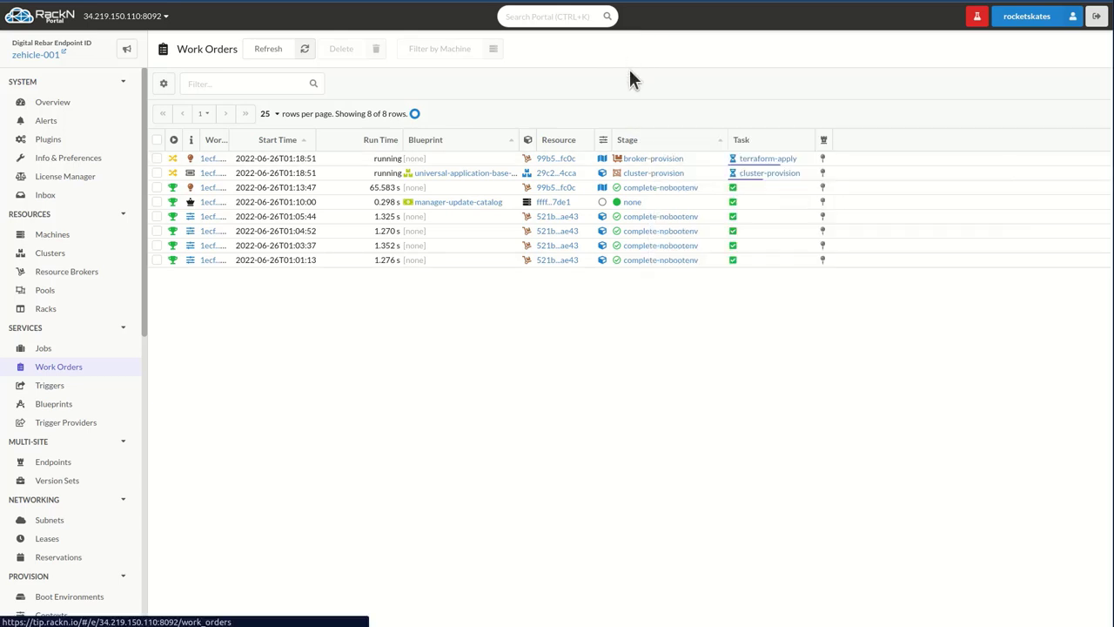
{"action": "left_click", "coordinate": [69, 241]}
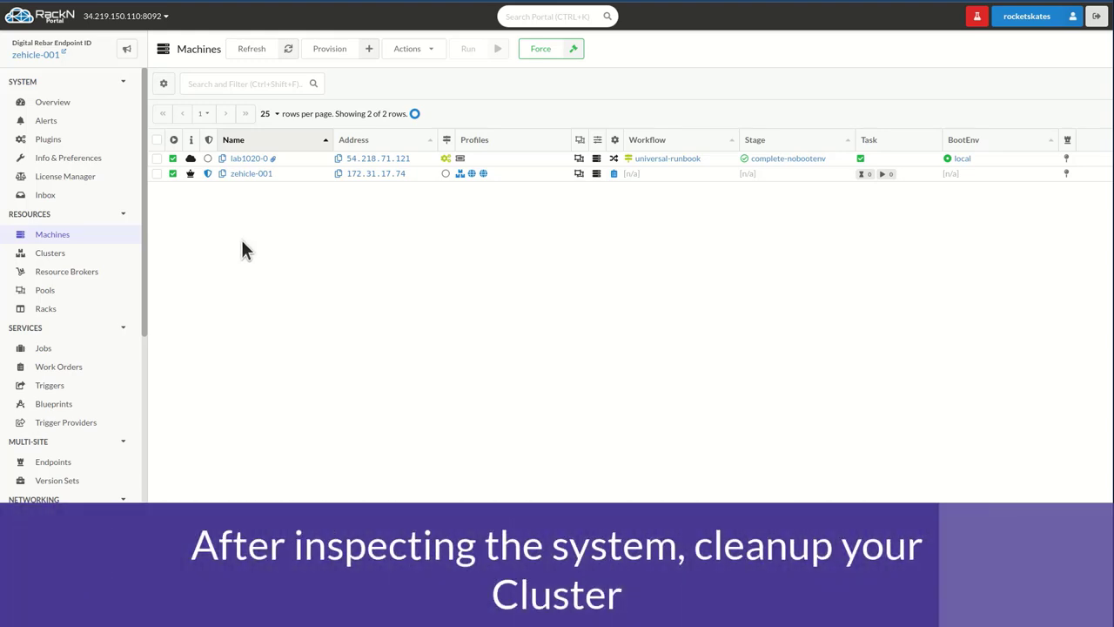
Switch the lab1020 cluster to workflow mode and delete it with cleanup
{"action": "left_click", "coordinate": [61, 254]}
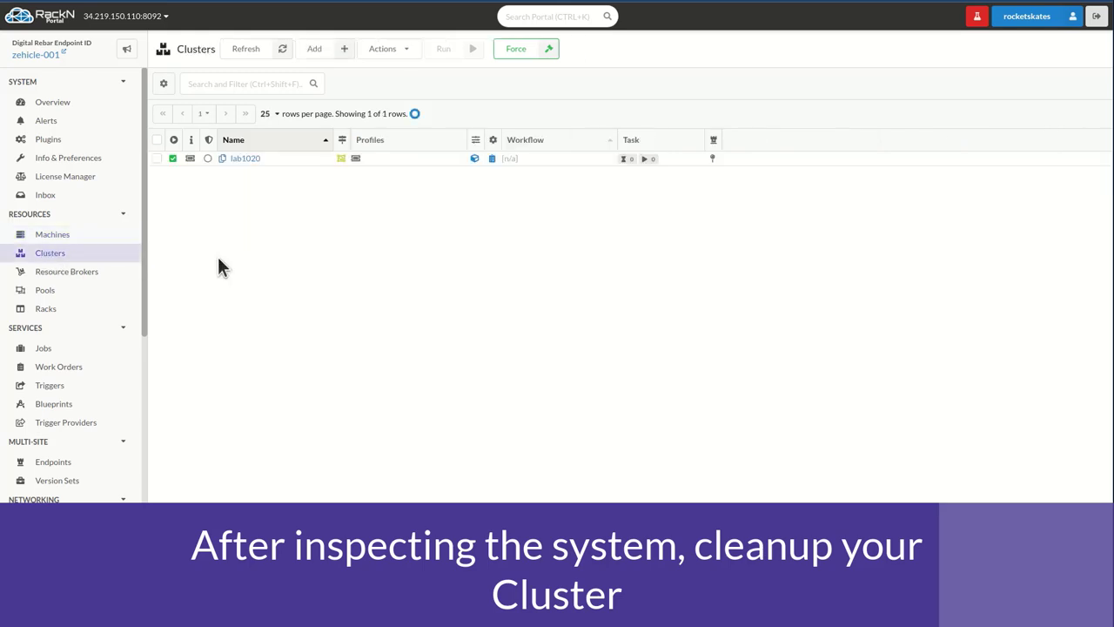
{"action": "left_click", "coordinate": [392, 161]}
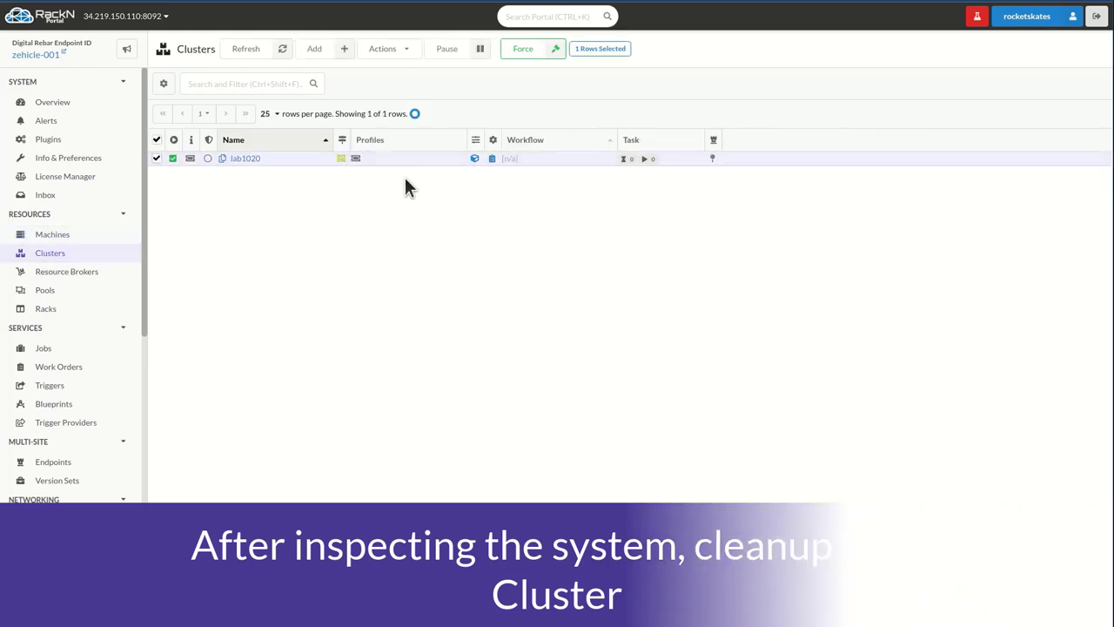
{"action": "left_click", "coordinate": [405, 50]}
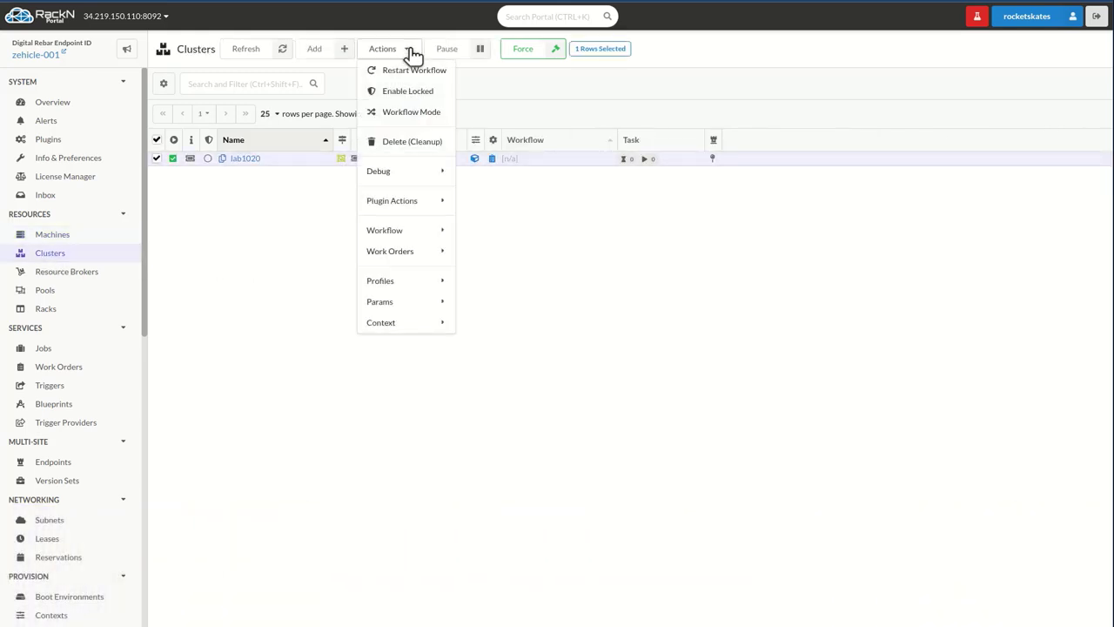
{"action": "left_click", "coordinate": [404, 114]}
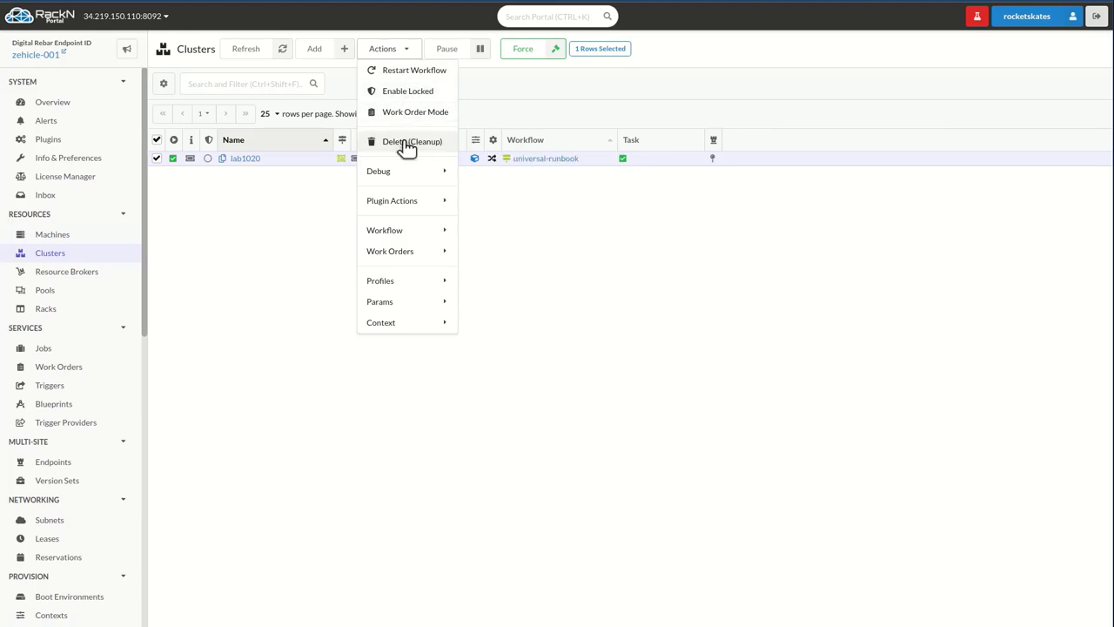
{"action": "left_click", "coordinate": [409, 143]}
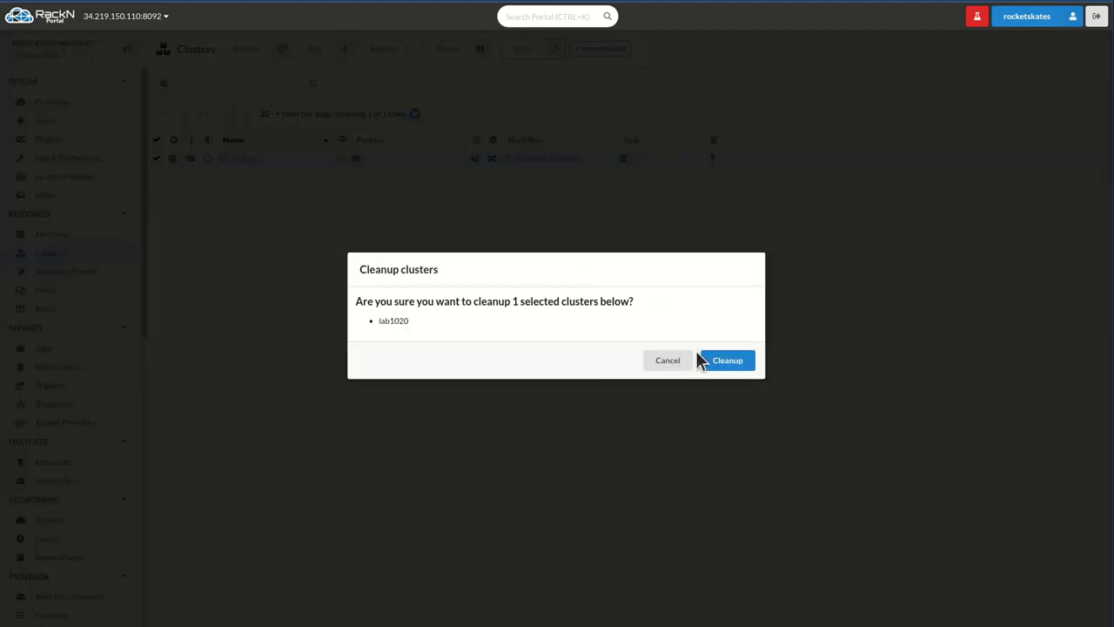
{"action": "left_click", "coordinate": [734, 360]}
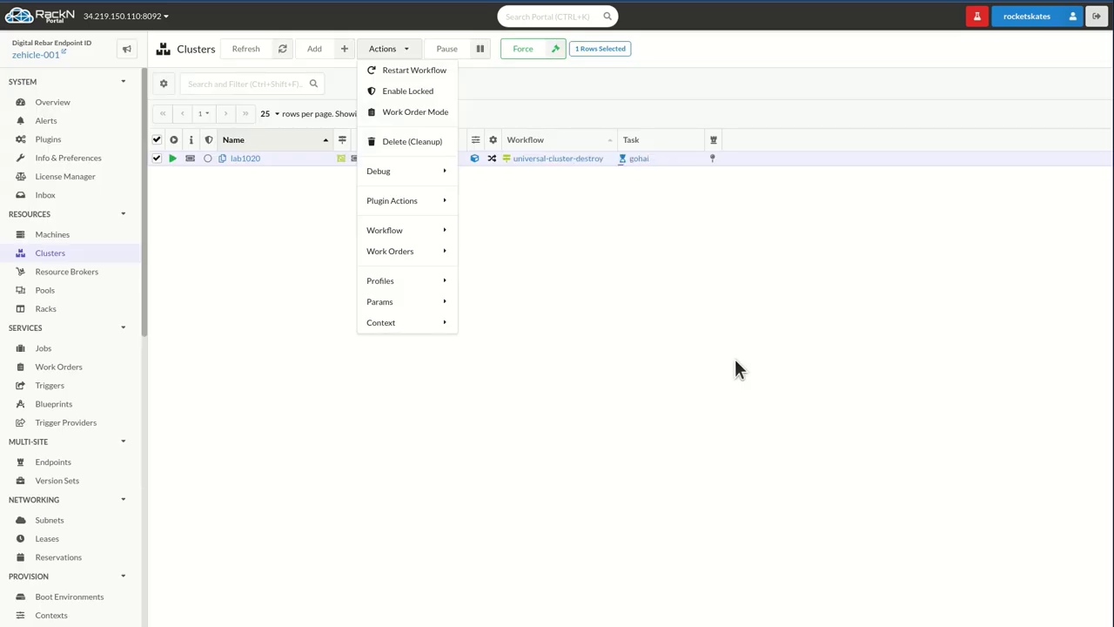
{"action": "left_click", "coordinate": [560, 248]}
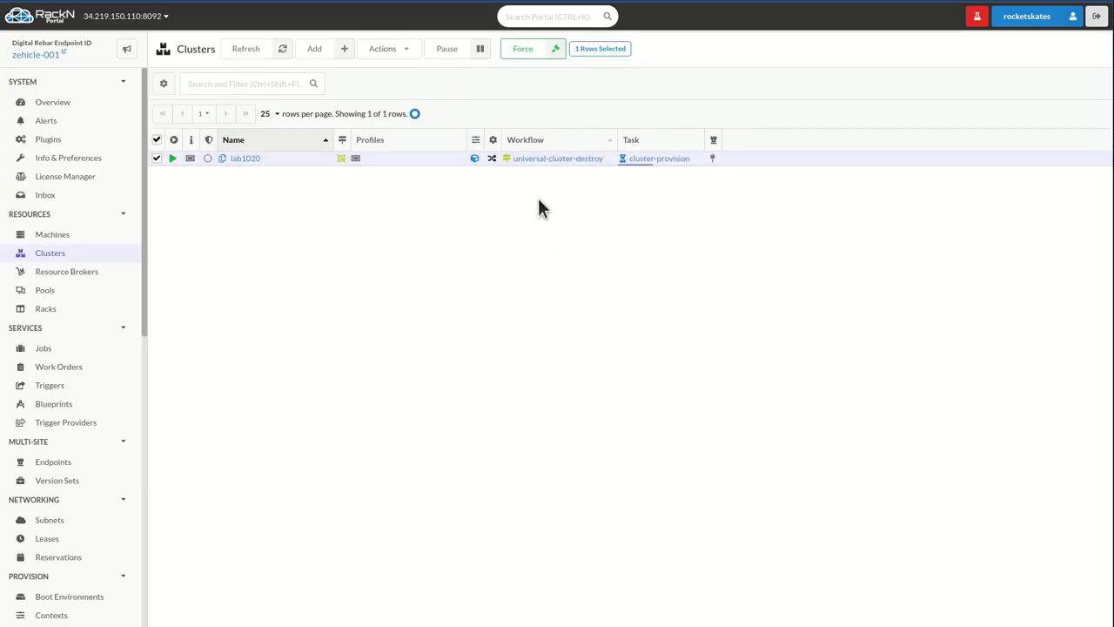
Follow the teardown in lab1020's cluster-provision log and in the terraform-apply log of lab1020-broker's running work order
{"action": "left_click", "coordinate": [658, 159]}
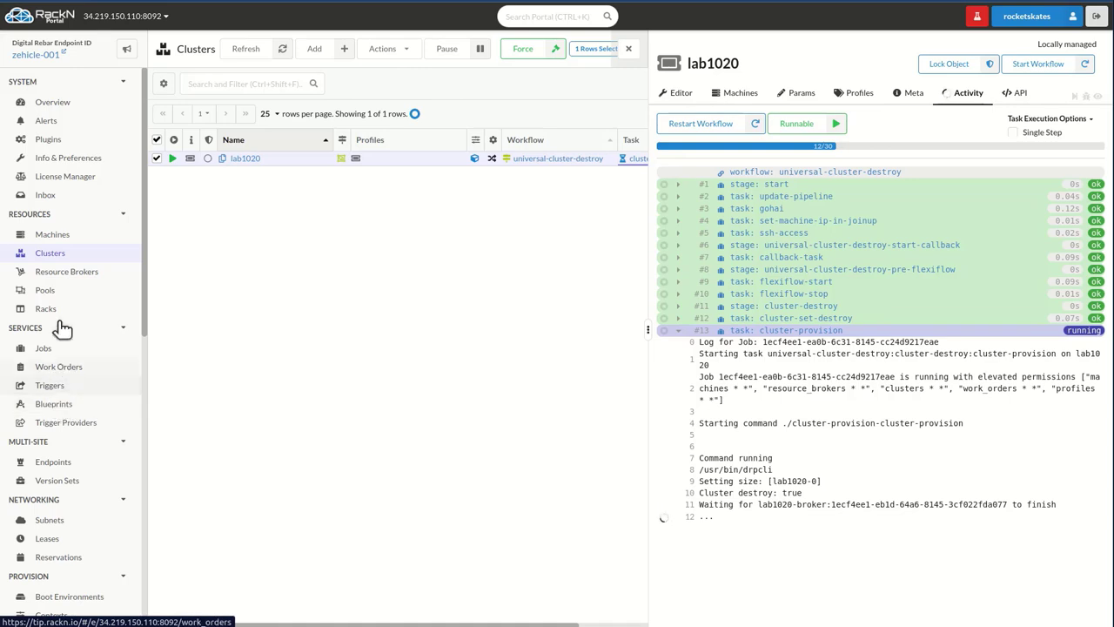
{"action": "left_click", "coordinate": [64, 275]}
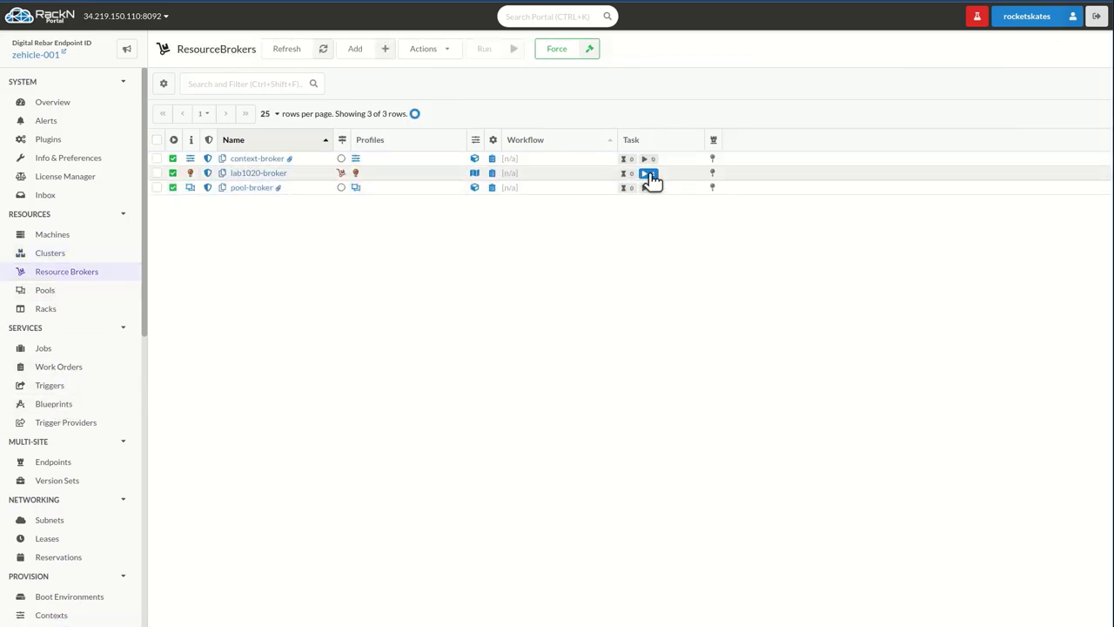
{"action": "left_click", "coordinate": [260, 173]}
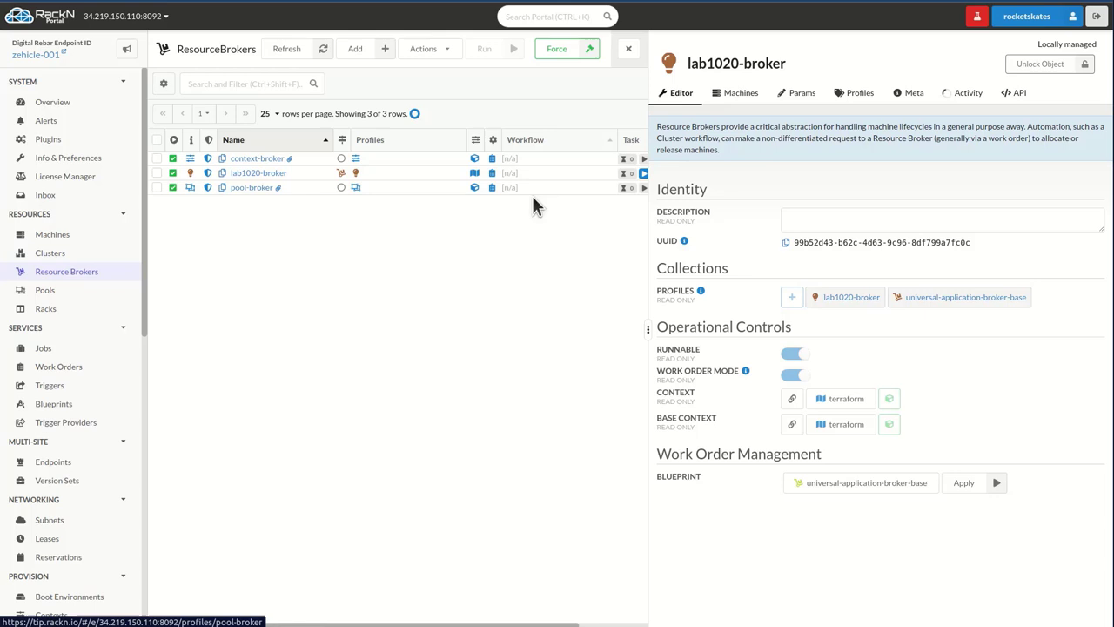
{"action": "left_click", "coordinate": [957, 92]}
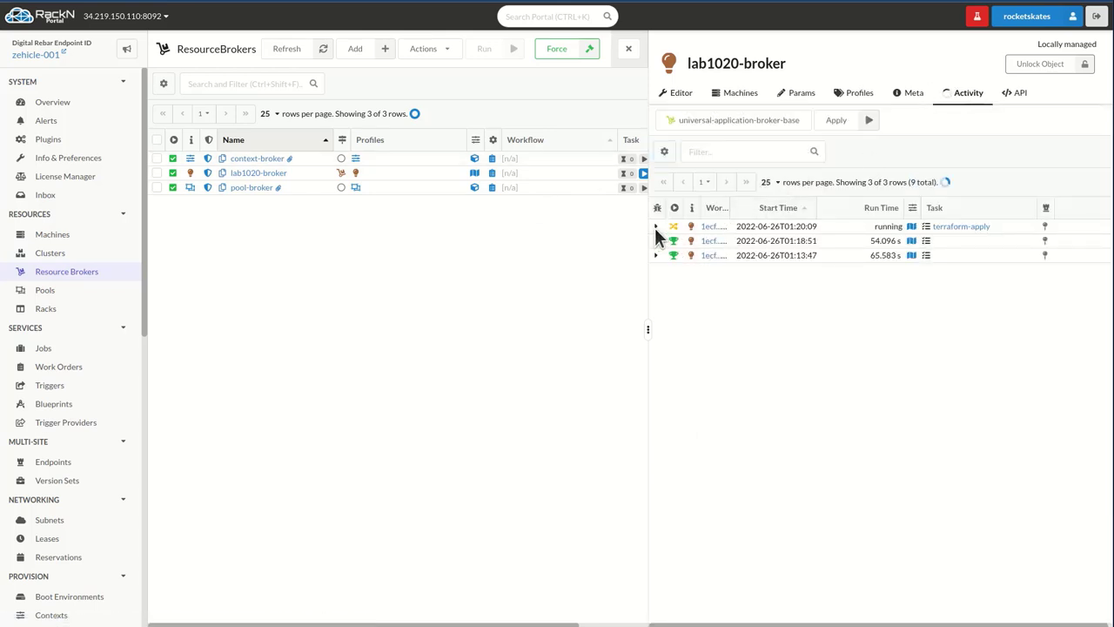
{"action": "left_click", "coordinate": [656, 228]}
{"action": "left_click", "coordinate": [659, 352]}
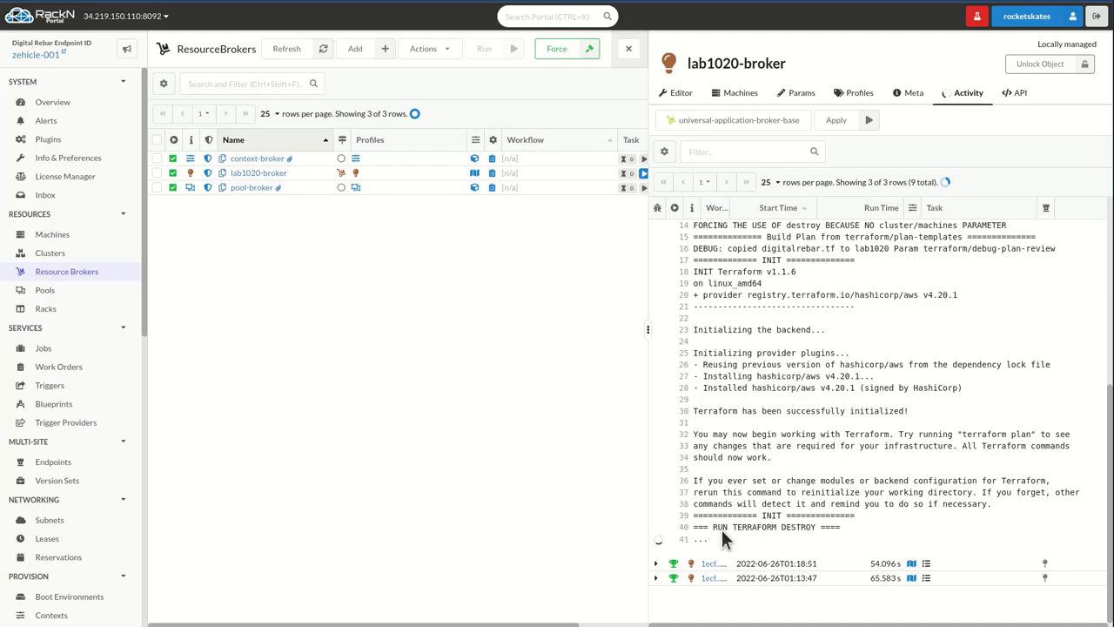
{"action": "left_click_drag", "start_coordinate": [712, 528], "coordinate": [805, 535]}
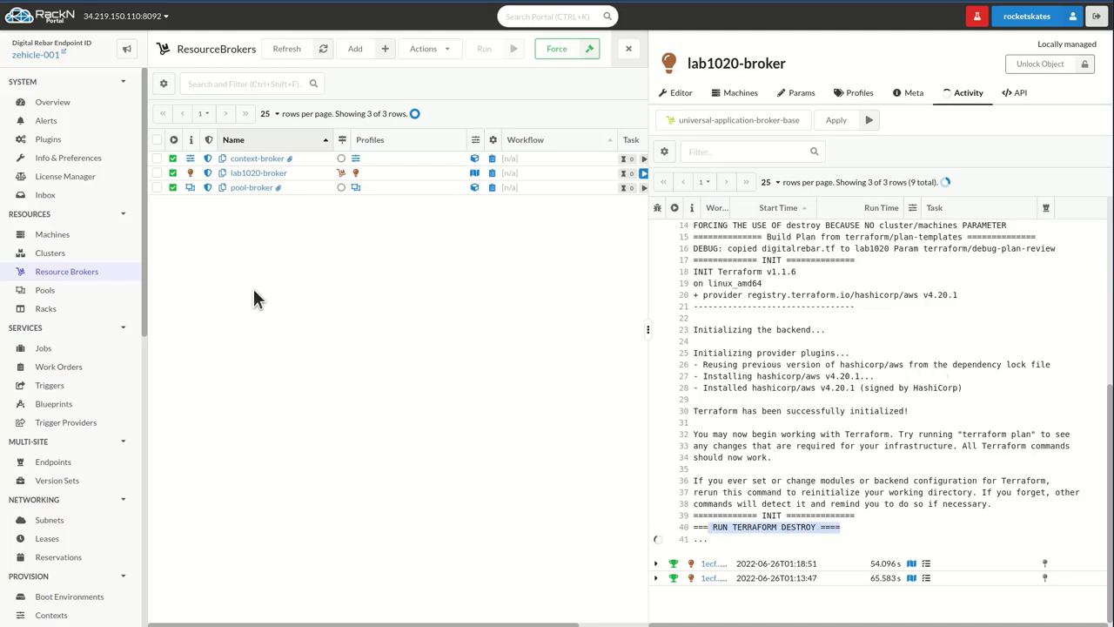
{"action": "left_click", "coordinate": [629, 50]}
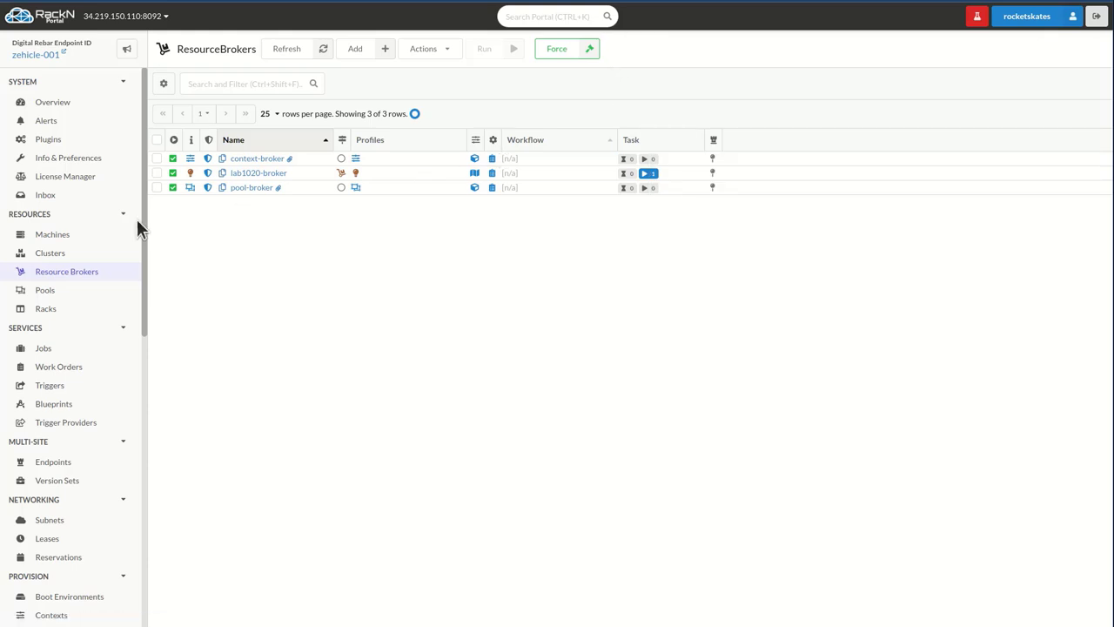
{"action": "left_click", "coordinate": [52, 252]}
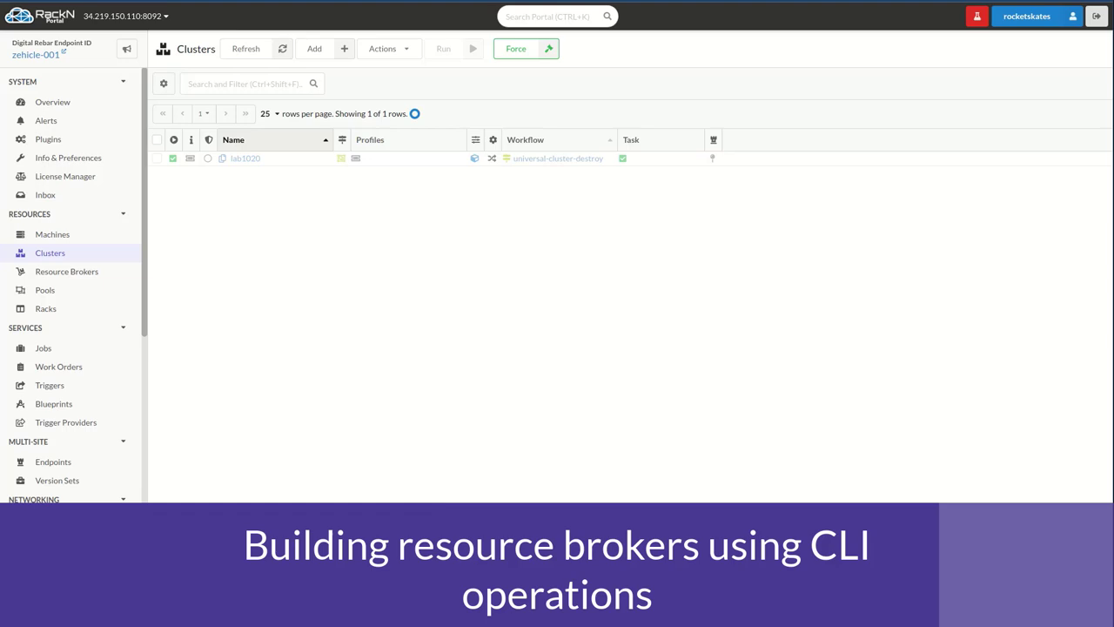
In a terminal, create aws-broker with drpcli resource_brokers create, using workflow universal-start, profiles universal-application-broker-base and resource-aws-cloud, and BaseContext terraform
{"action": "key", "text": "ctrl+alt+t"}
{"action": "left_click_drag", "start_coordinate": [508, 329], "coordinate": [521, 198]}
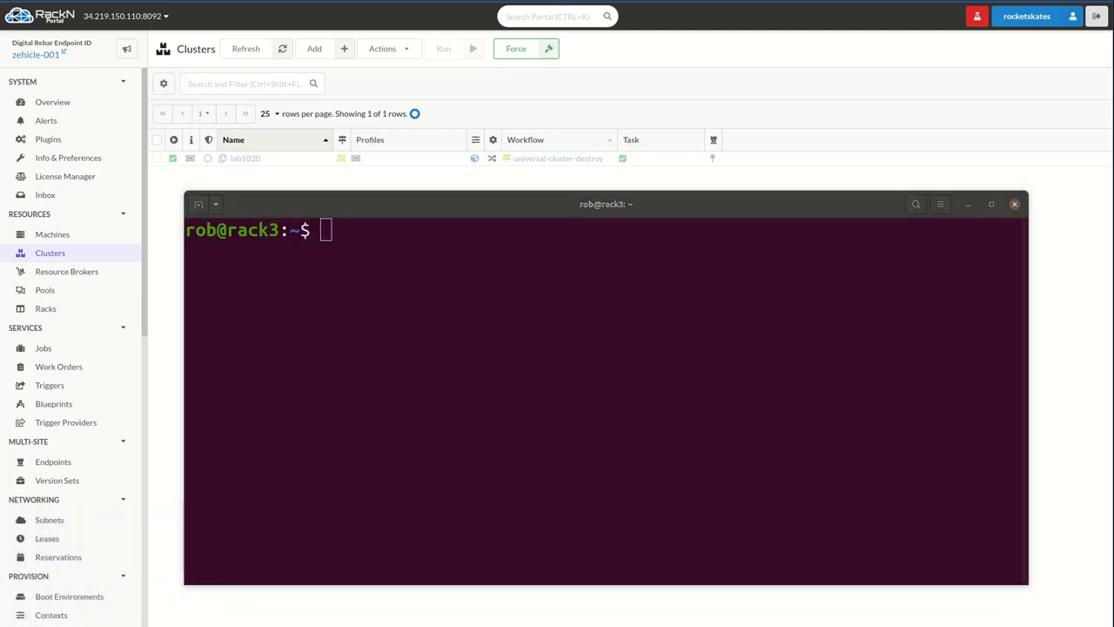
{"action": "left_click", "coordinate": [509, 385]}
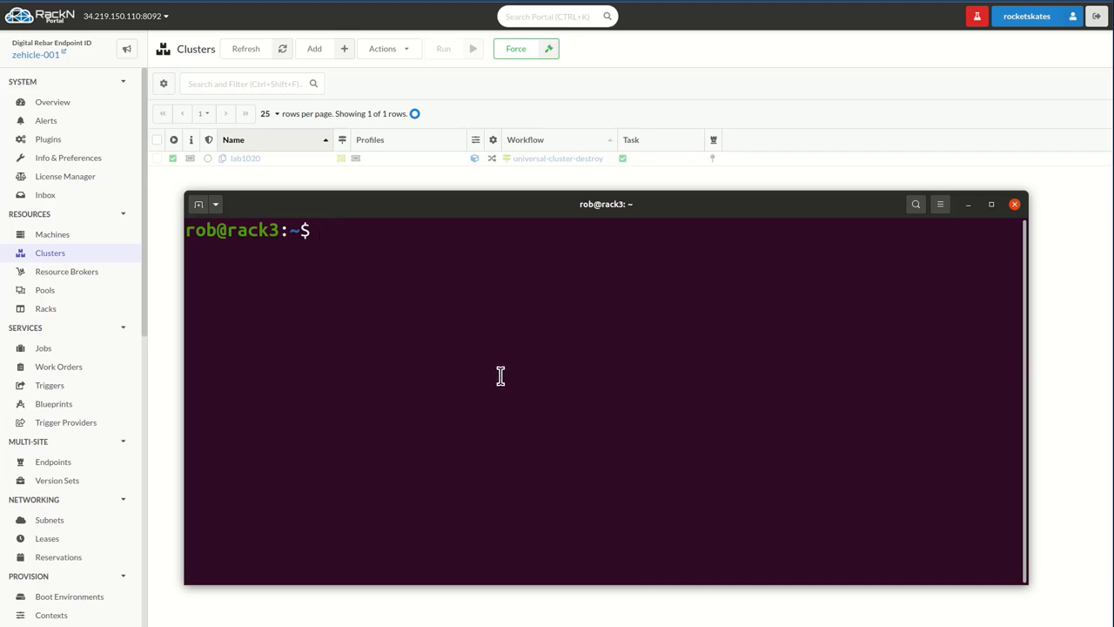
{"action": "key", "text": "ctrl+shift+v"}
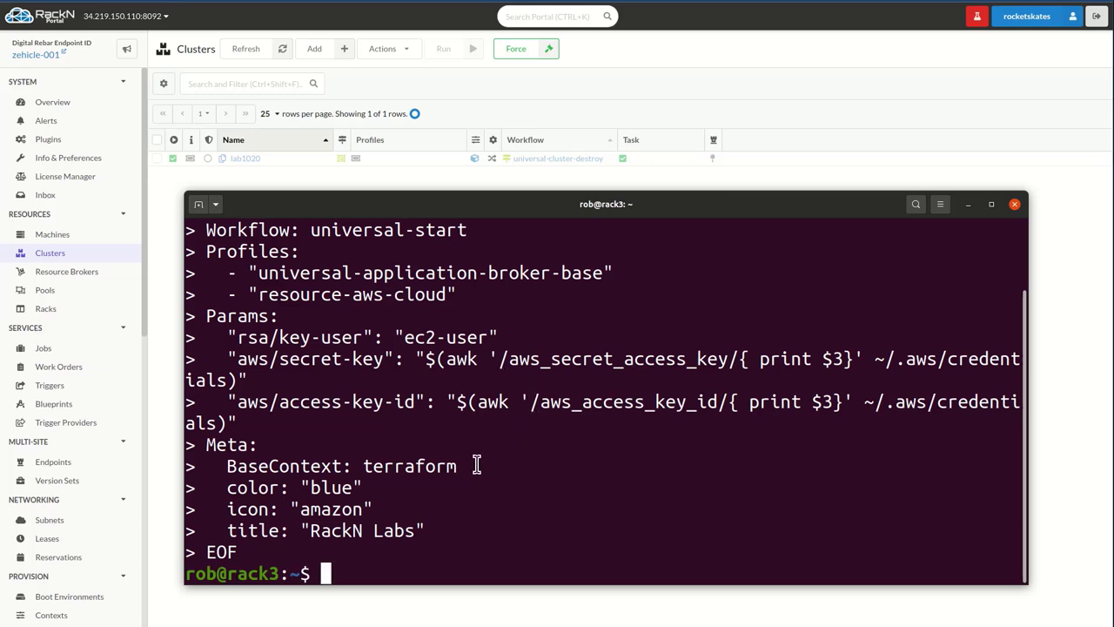
Review the broker creation command's AWS credential lookups and its /dev/null output redirect, and move the terminal out of view
{"action": "left_click_drag", "start_coordinate": [280, 359], "coordinate": [898, 360]}
{"action": "left_click", "coordinate": [470, 359]}
{"action": "left_click", "coordinate": [536, 405]}
{"action": "scroll", "coordinate": [570, 412], "scroll_direction": "up", "scroll_amount": 2}
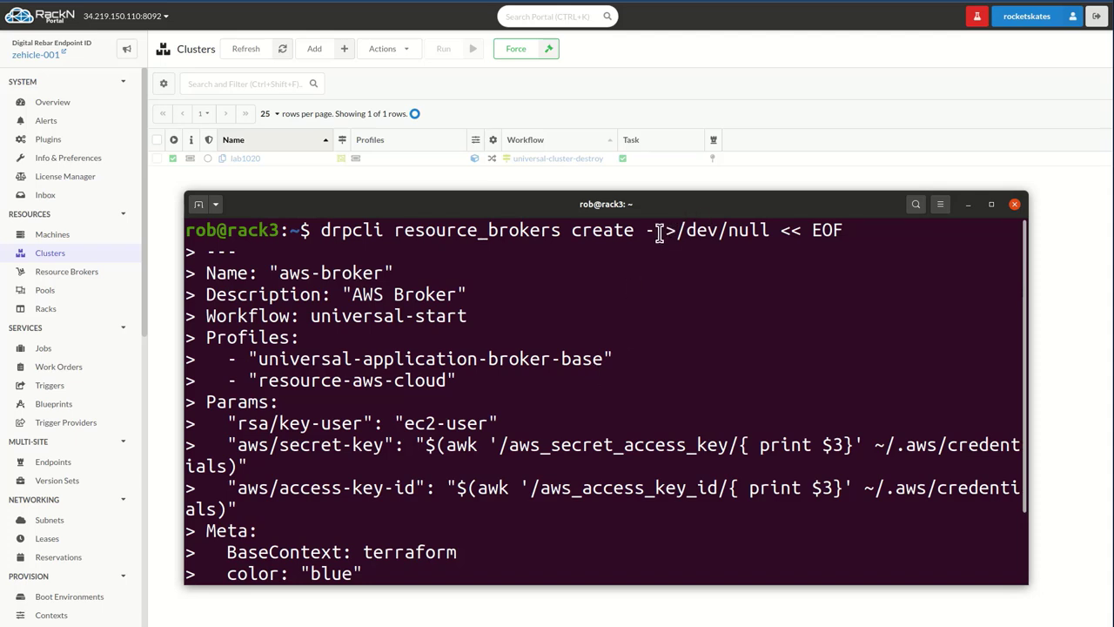
{"action": "left_click_drag", "start_coordinate": [656, 230], "coordinate": [768, 232]}
{"action": "left_click", "coordinate": [691, 301]}
{"action": "scroll", "coordinate": [691, 301], "scroll_direction": "down", "scroll_amount": 2}
{"action": "left_click_drag", "start_coordinate": [458, 205], "coordinate": [469, 626]}
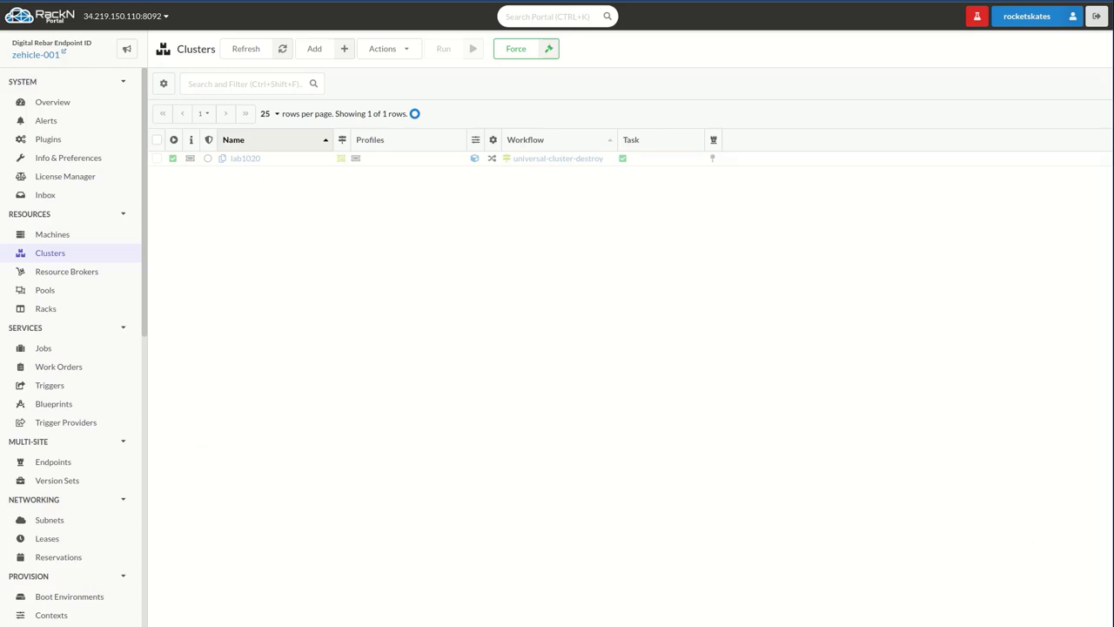
Open aws-broker in the resource brokers and review its params and general settings
{"action": "left_click", "coordinate": [61, 272]}
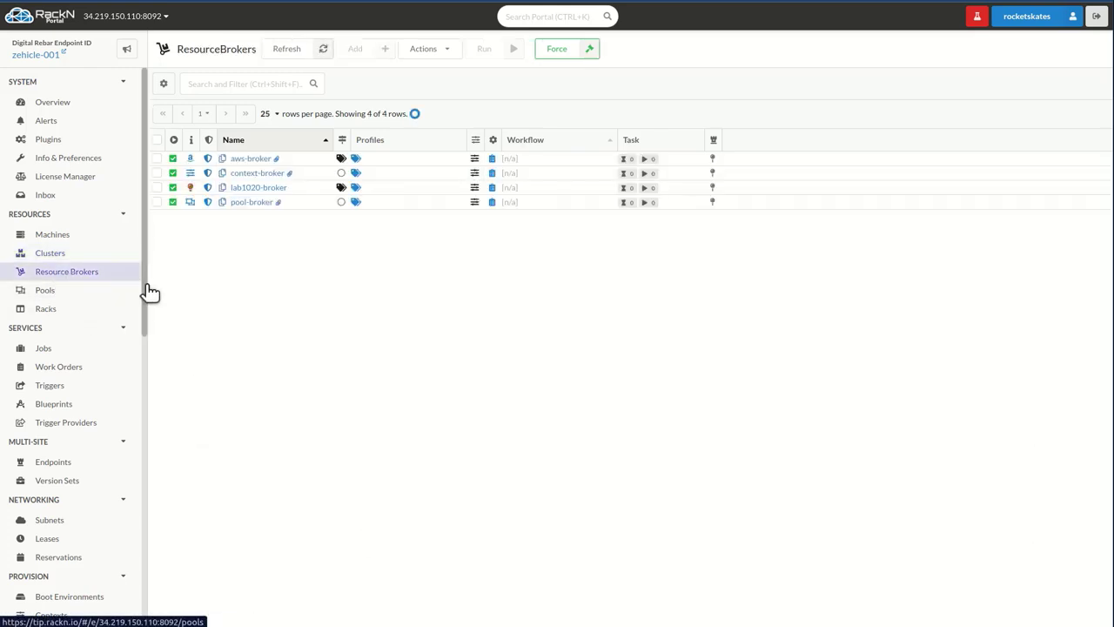
{"action": "left_click", "coordinate": [246, 160]}
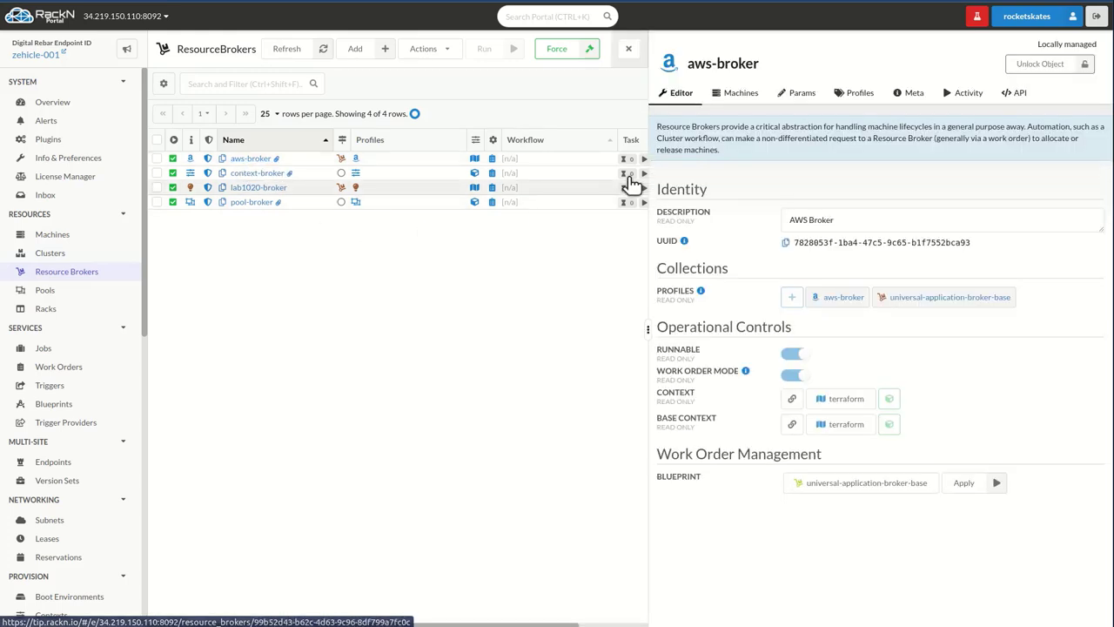
{"action": "left_click", "coordinate": [796, 94]}
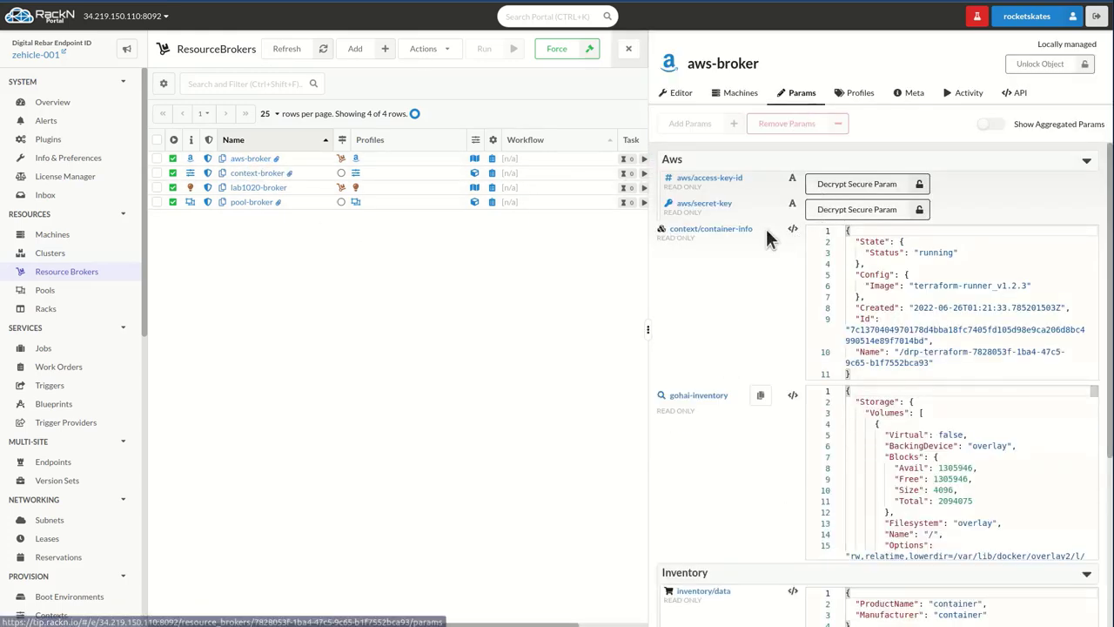
{"action": "scroll", "coordinate": [732, 362], "scroll_direction": "down", "scroll_amount": 2}
{"action": "scroll", "coordinate": [732, 362], "scroll_direction": "up", "scroll_amount": 2}
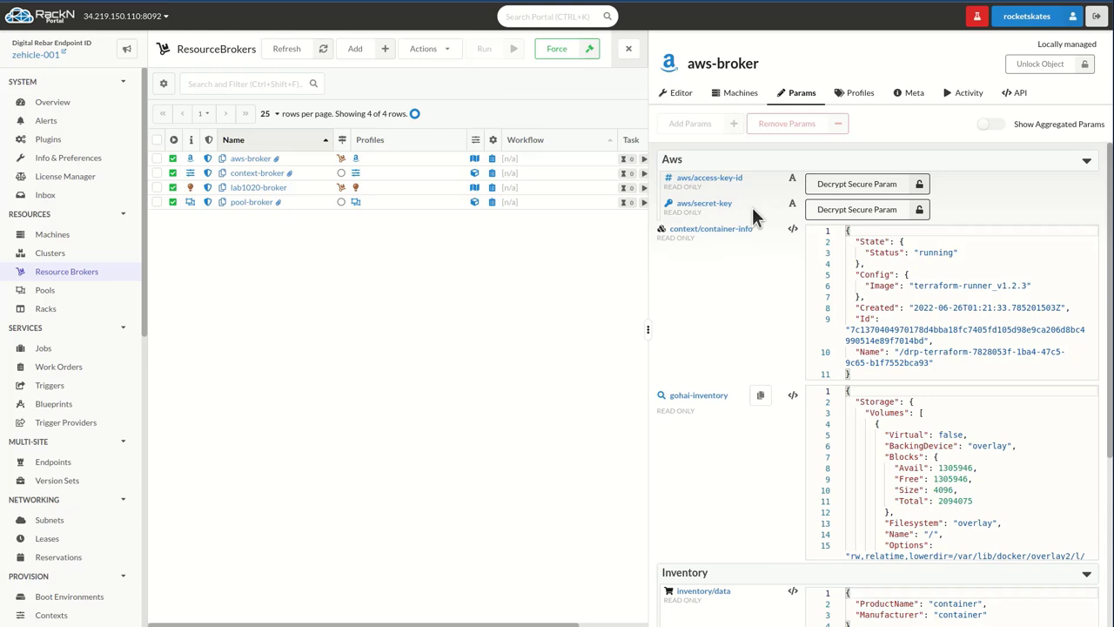
{"action": "left_click", "coordinate": [677, 94]}
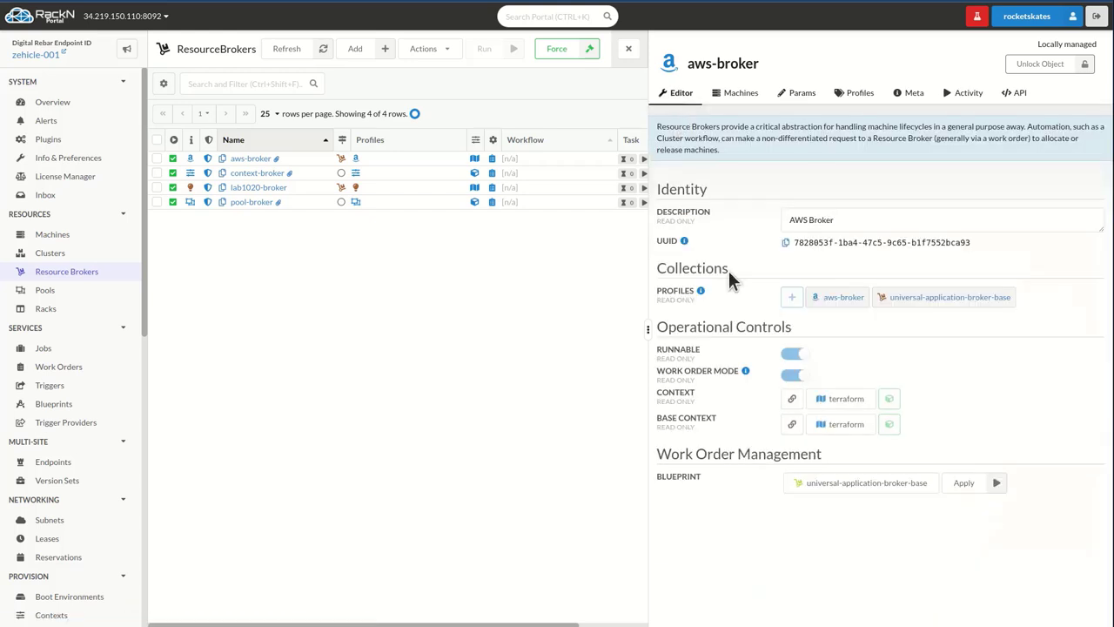
Start a new cluster named lab1020 and select aws-broker as its broker/name
{"action": "left_click", "coordinate": [50, 253]}
{"action": "left_click", "coordinate": [318, 50]}
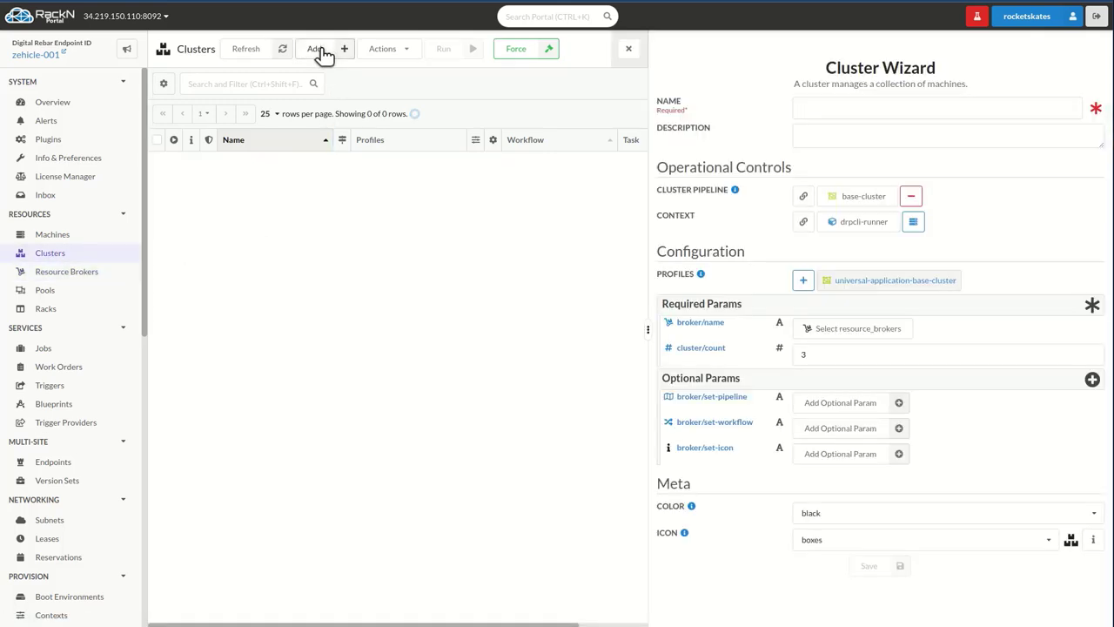
{"action": "left_click", "coordinate": [828, 107]}
{"action": "type", "text": "lab1020"}
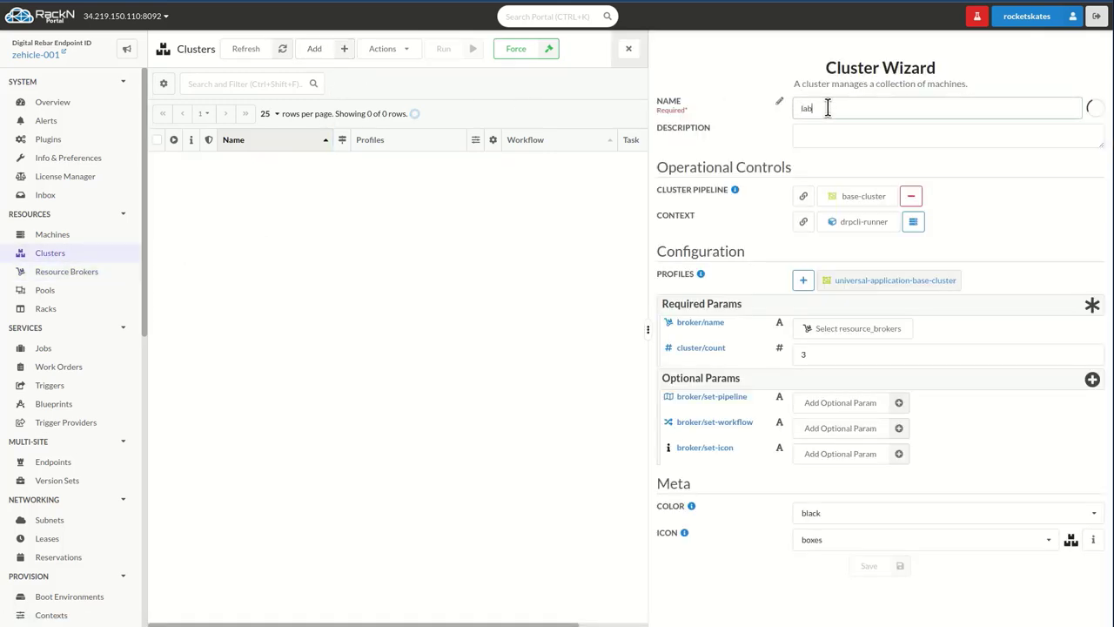
{"action": "mouse_move", "coordinate": [879, 294]}
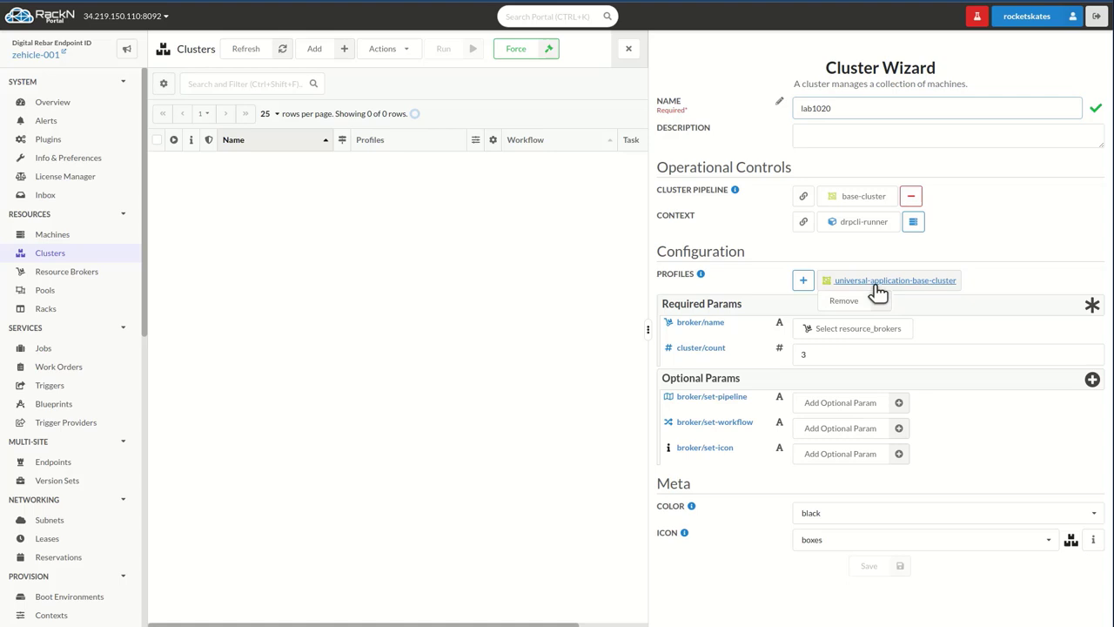
{"action": "left_click", "coordinate": [853, 328]}
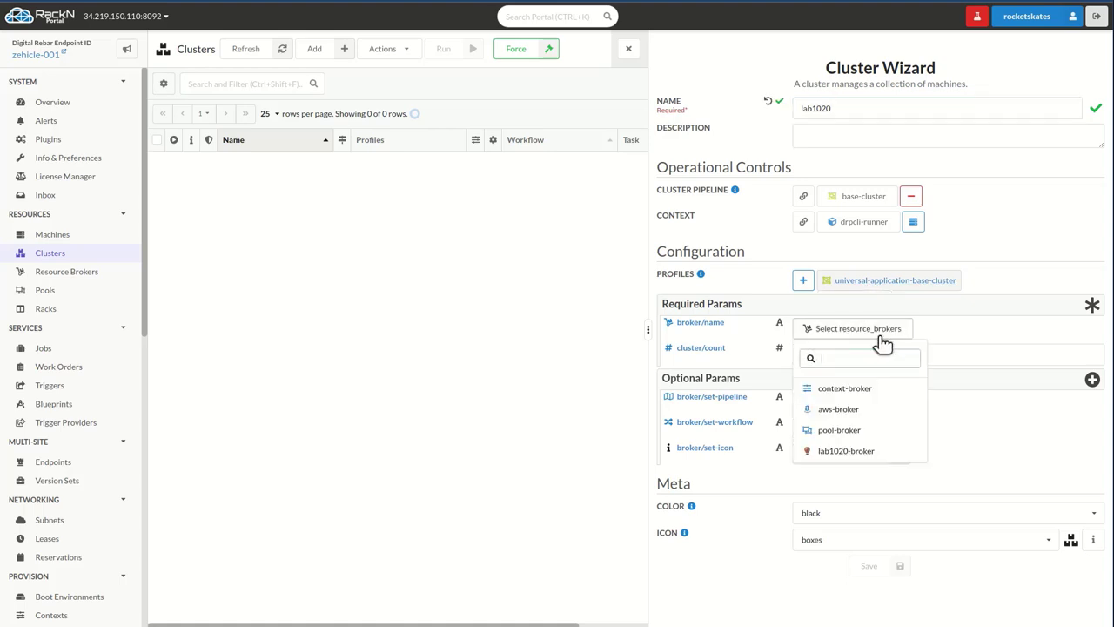
{"action": "left_click", "coordinate": [836, 413]}
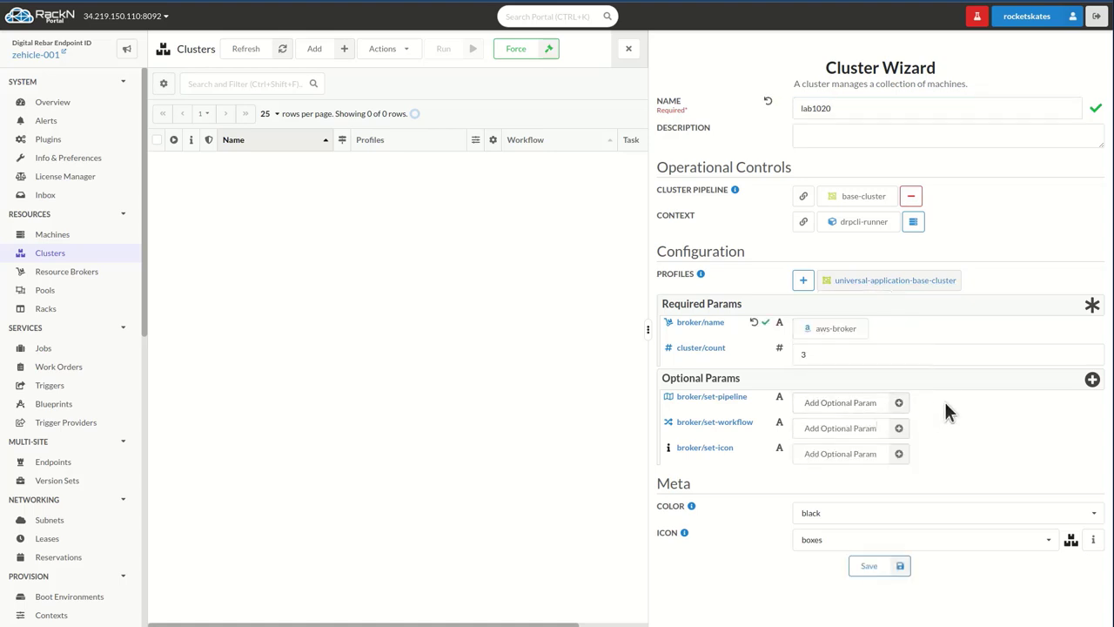